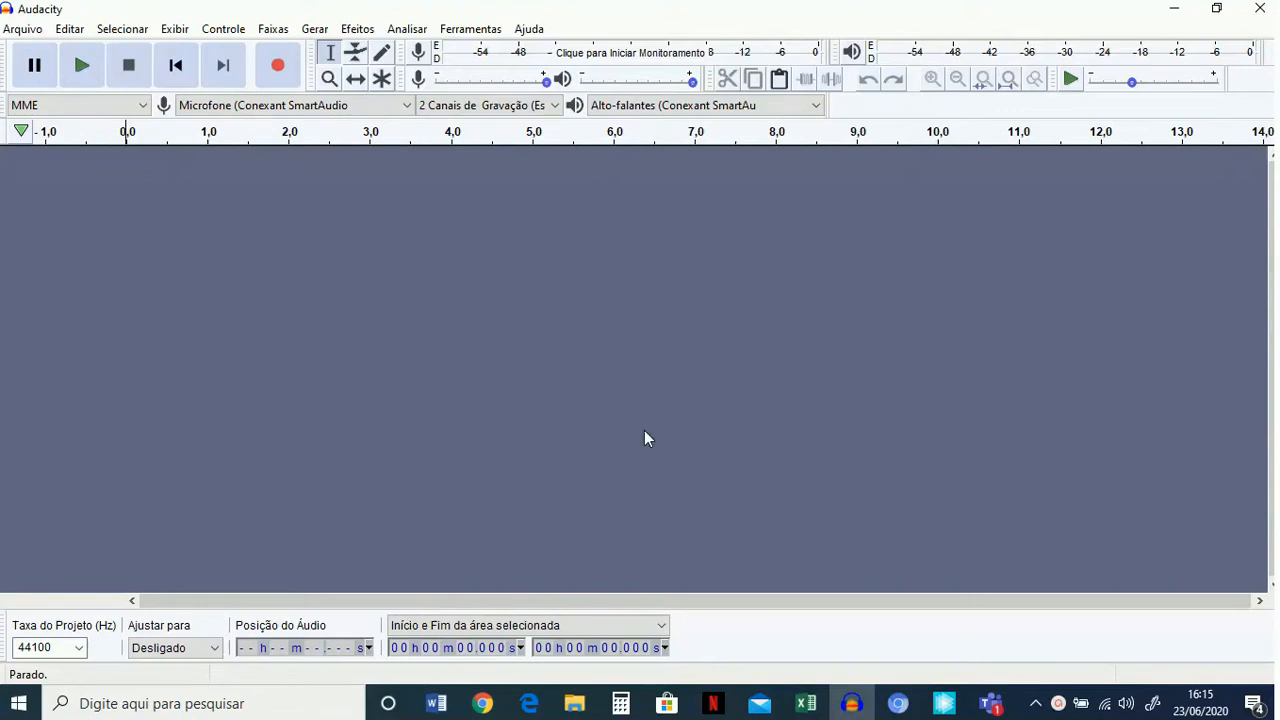
Import the audio recording "como_guardar_30__da_renda" (the file with the double underscore) from the "episódios sem edição" folder.
mouse_move(855, 706)
left_click(24, 30)
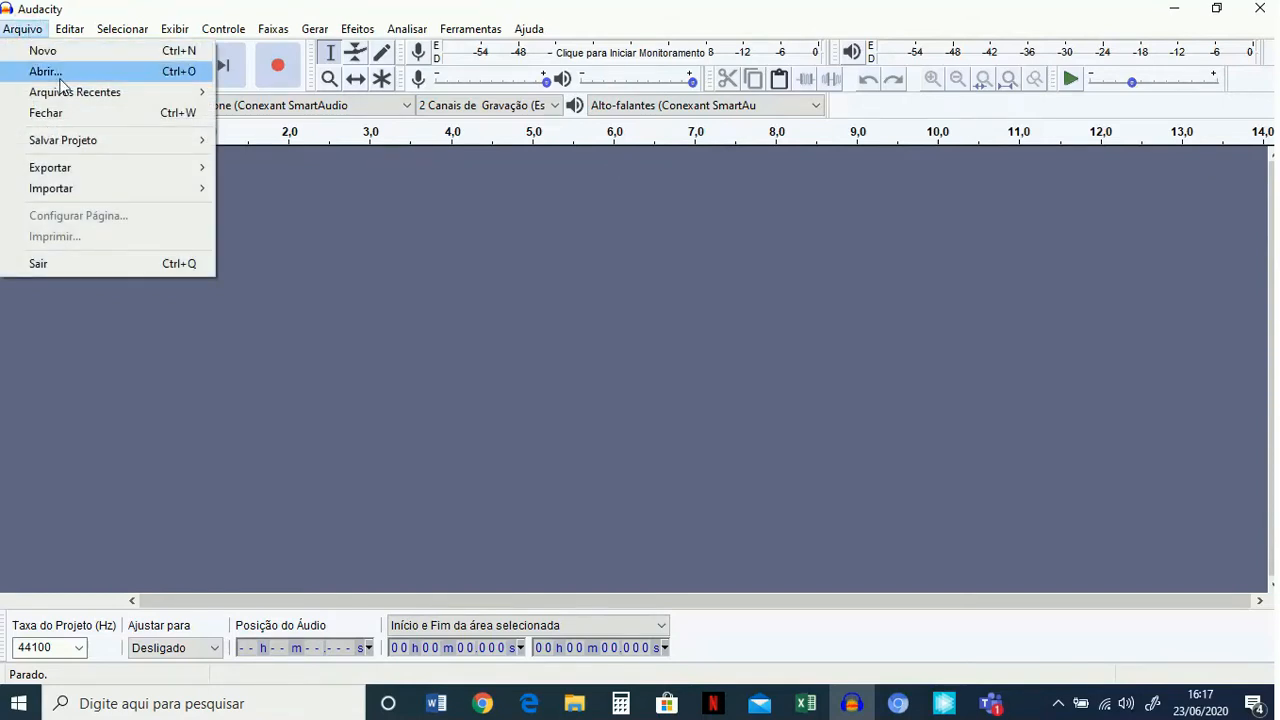
mouse_move(82, 188)
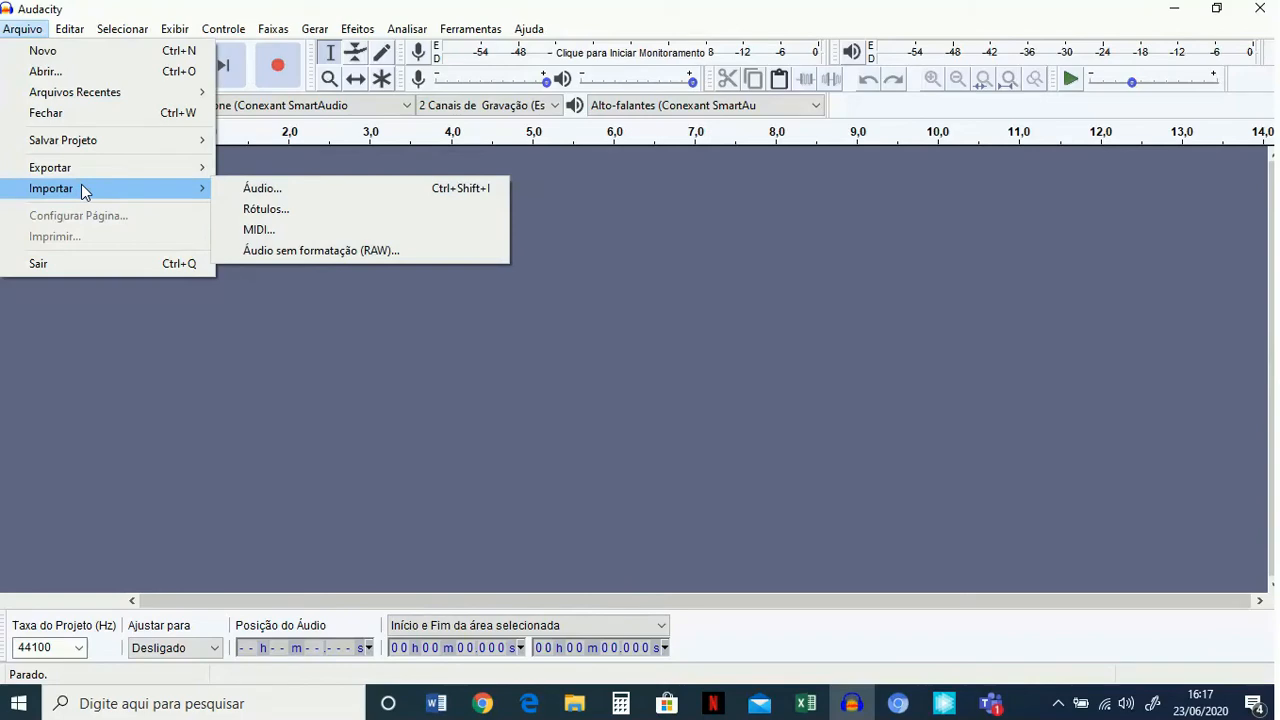
left_click(274, 187)
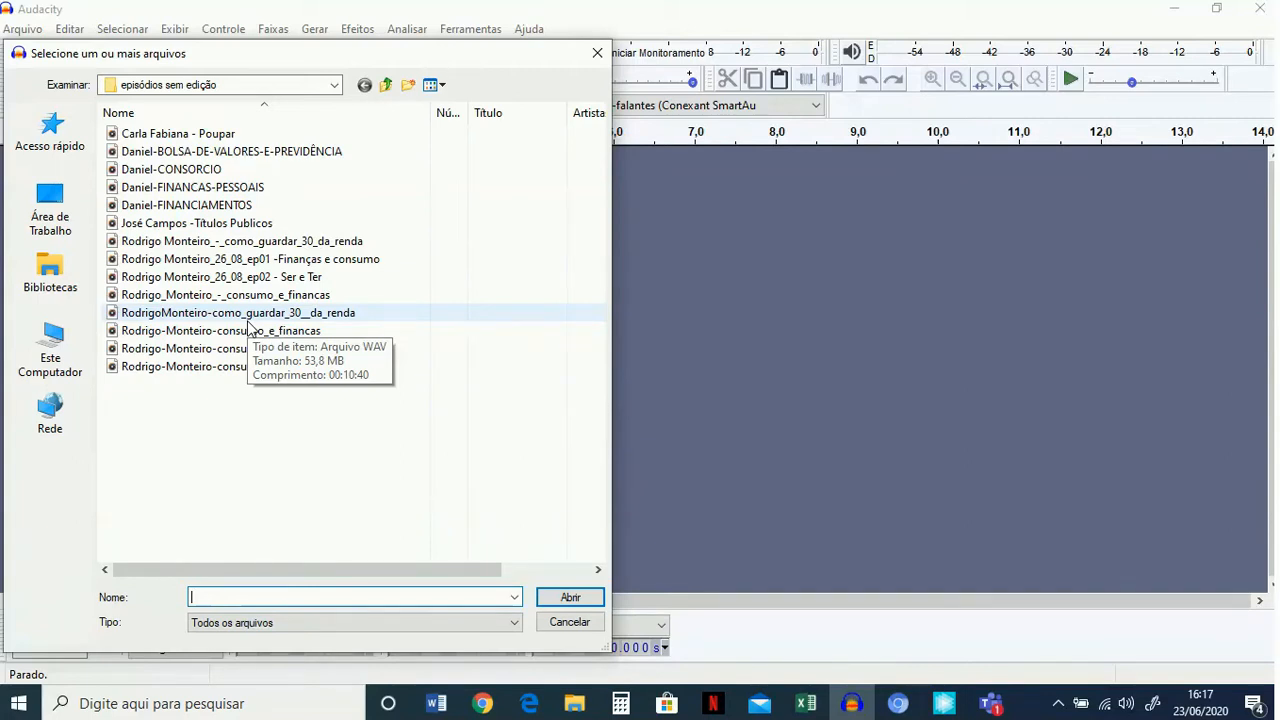
double_click(259, 316)
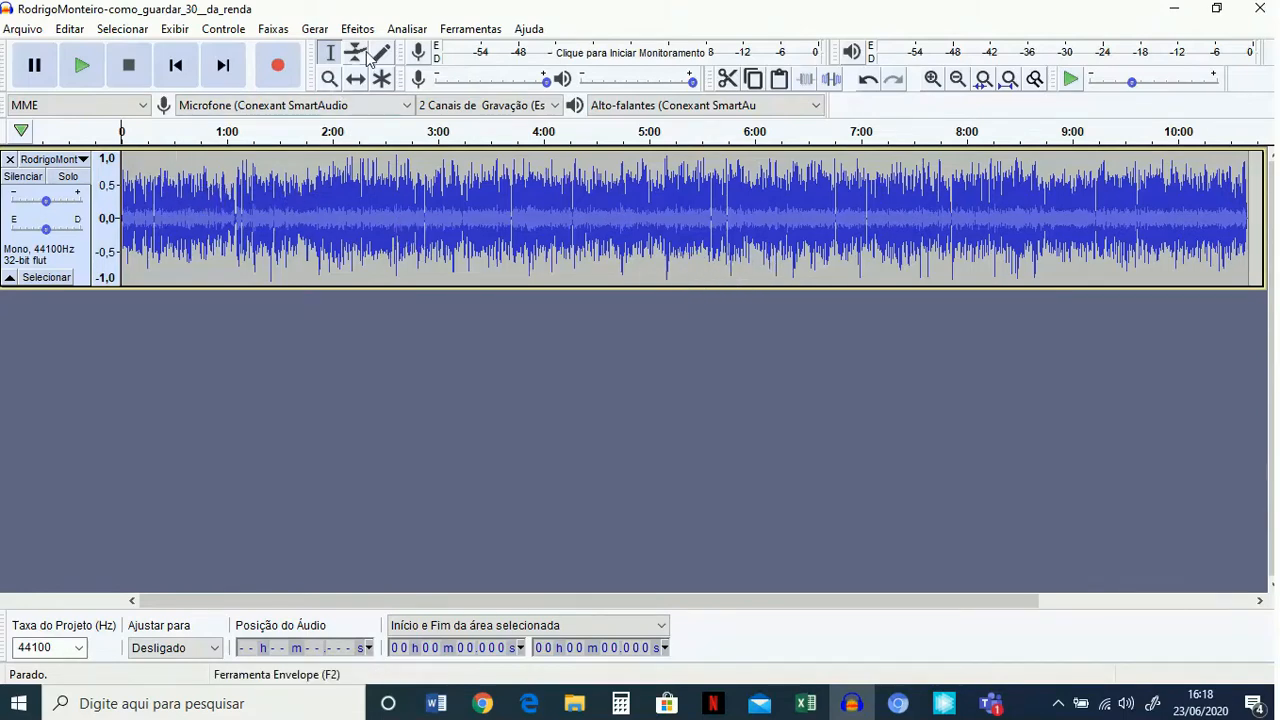
Try deleting the passage from about 0:14 to 2:07 of the voice track, and undo the deletion.
left_click(327, 237)
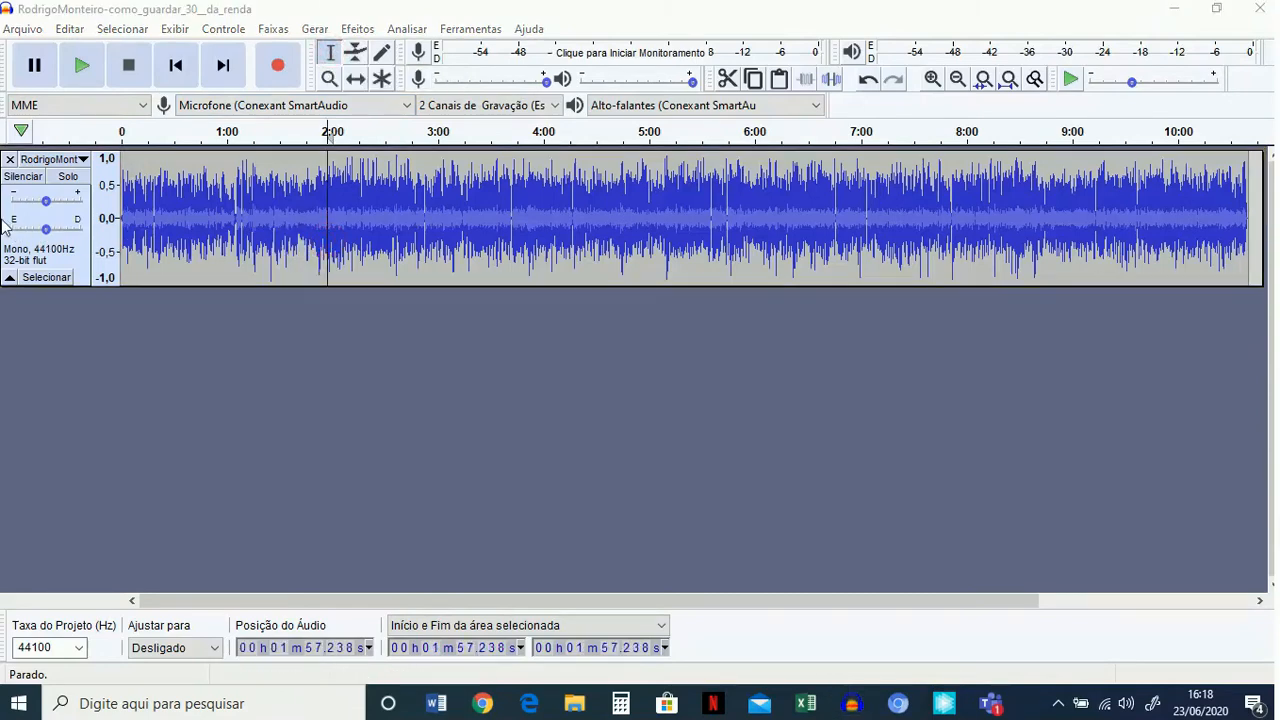
left_click_drag(146, 207, 344, 218)
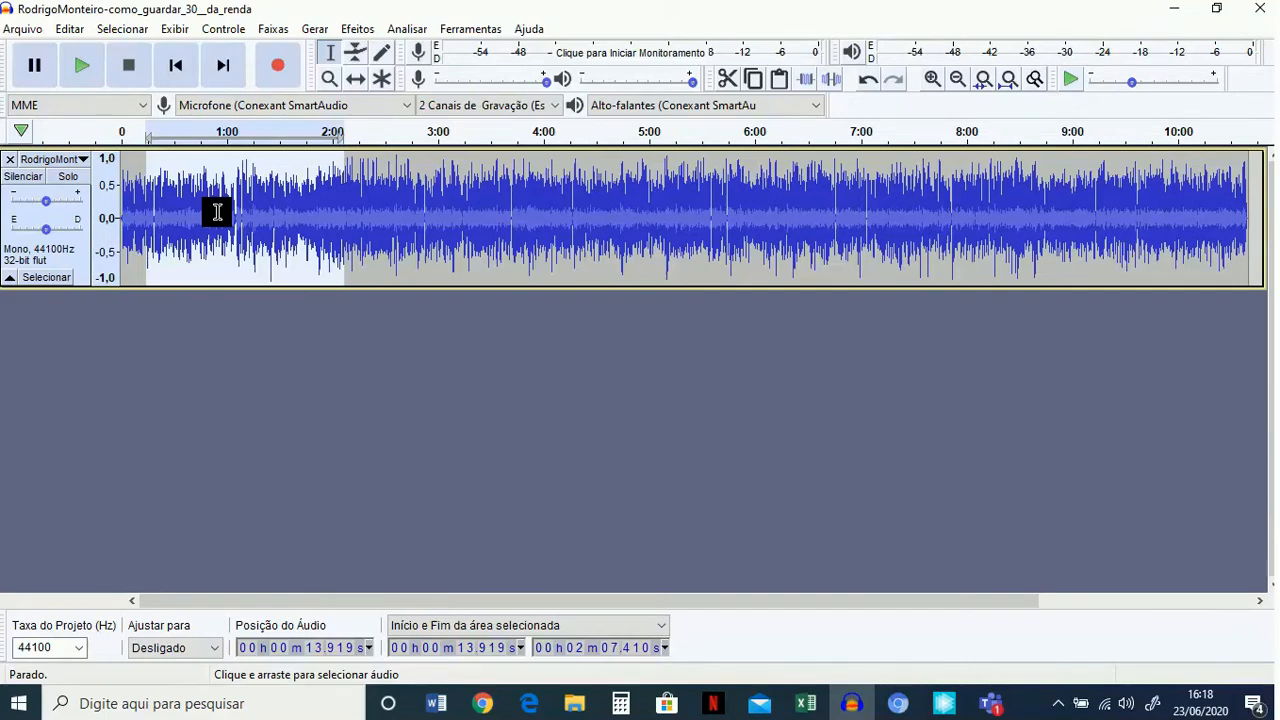
key("Delete")
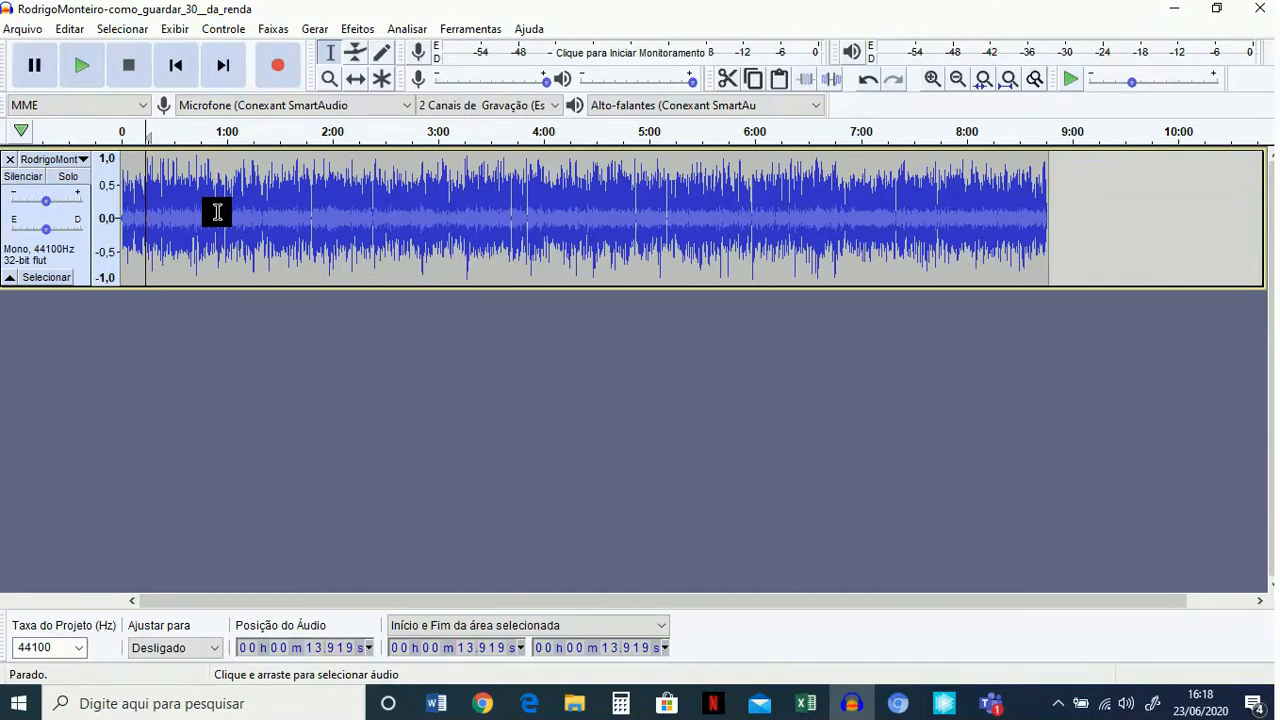
key("ctrl+z")
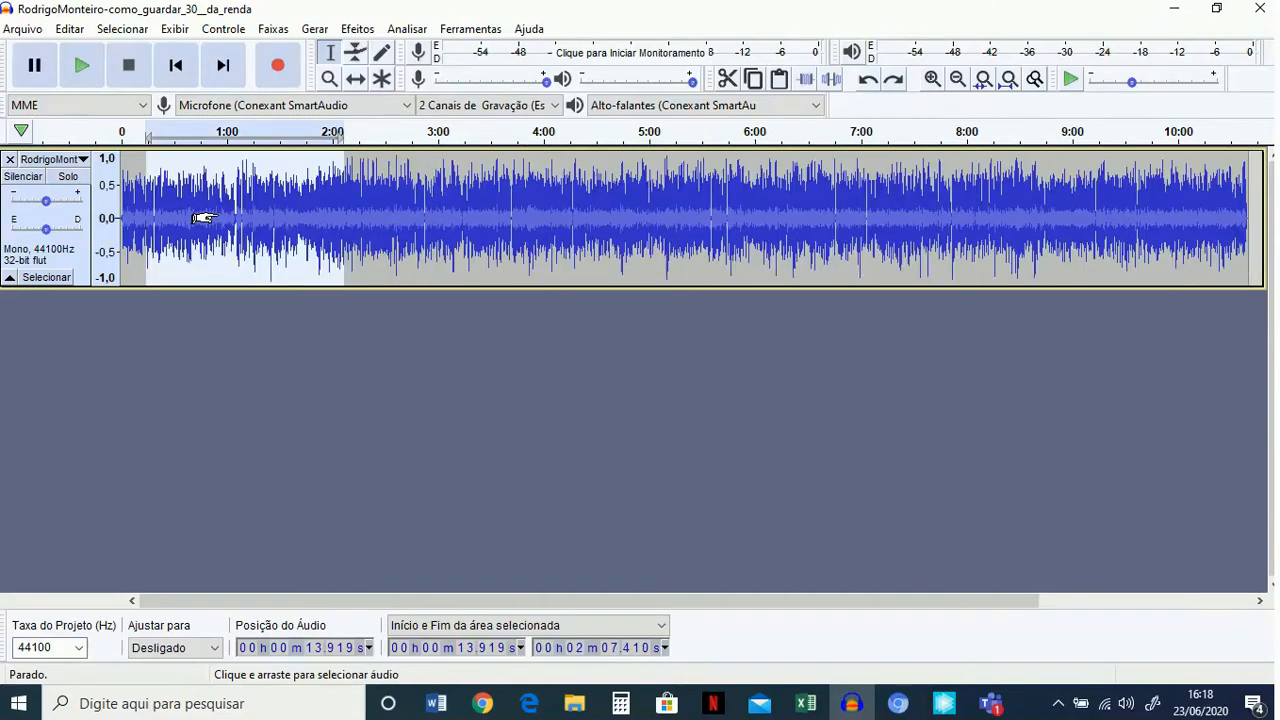
Pan the voice track fully to the left channel.
left_click(10, 208)
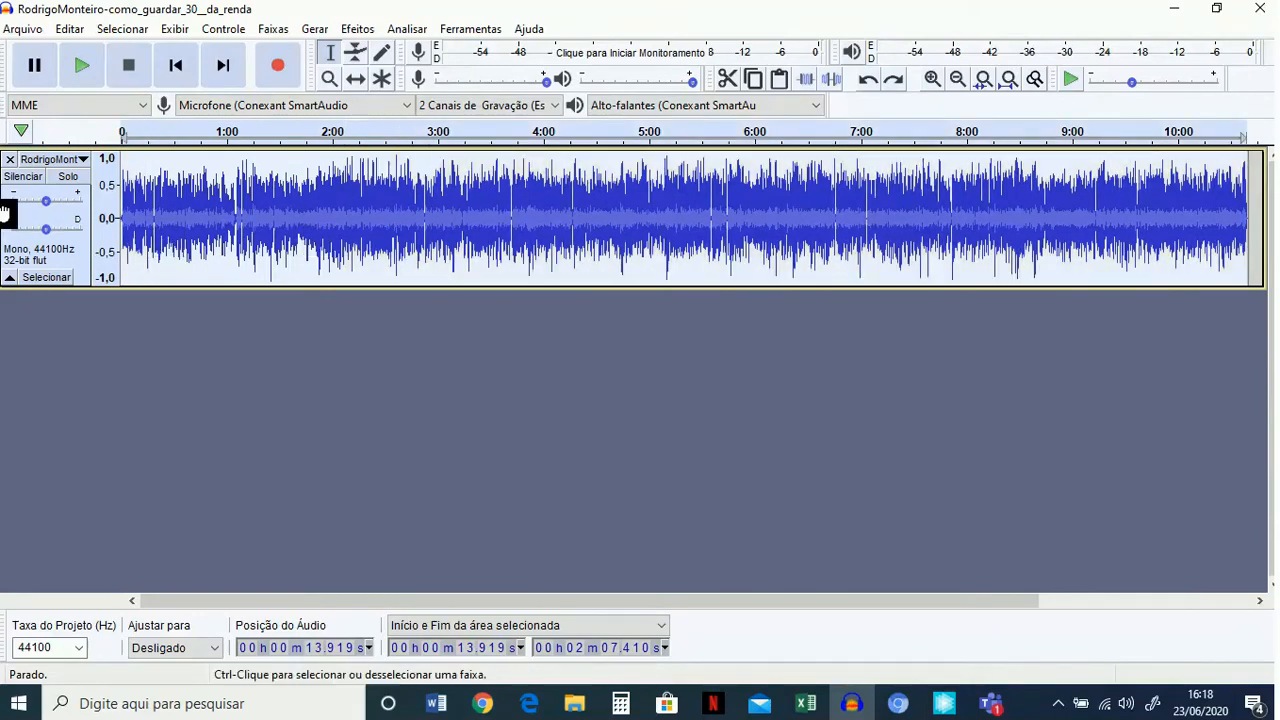
left_click_drag(45, 229, 8, 229)
left_click(199, 203)
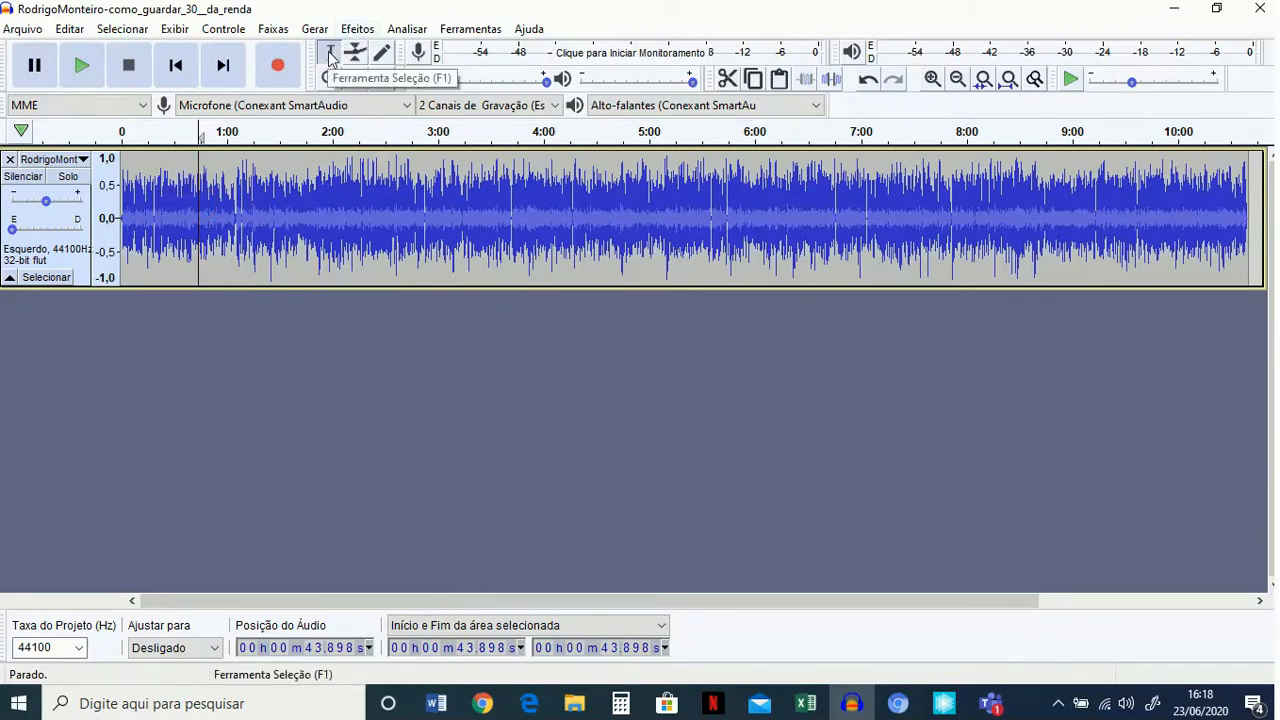
Select the voice track from about 0:03 past its end, and clear the selection by placing the cursor at about 5:36.
left_click(217, 209)
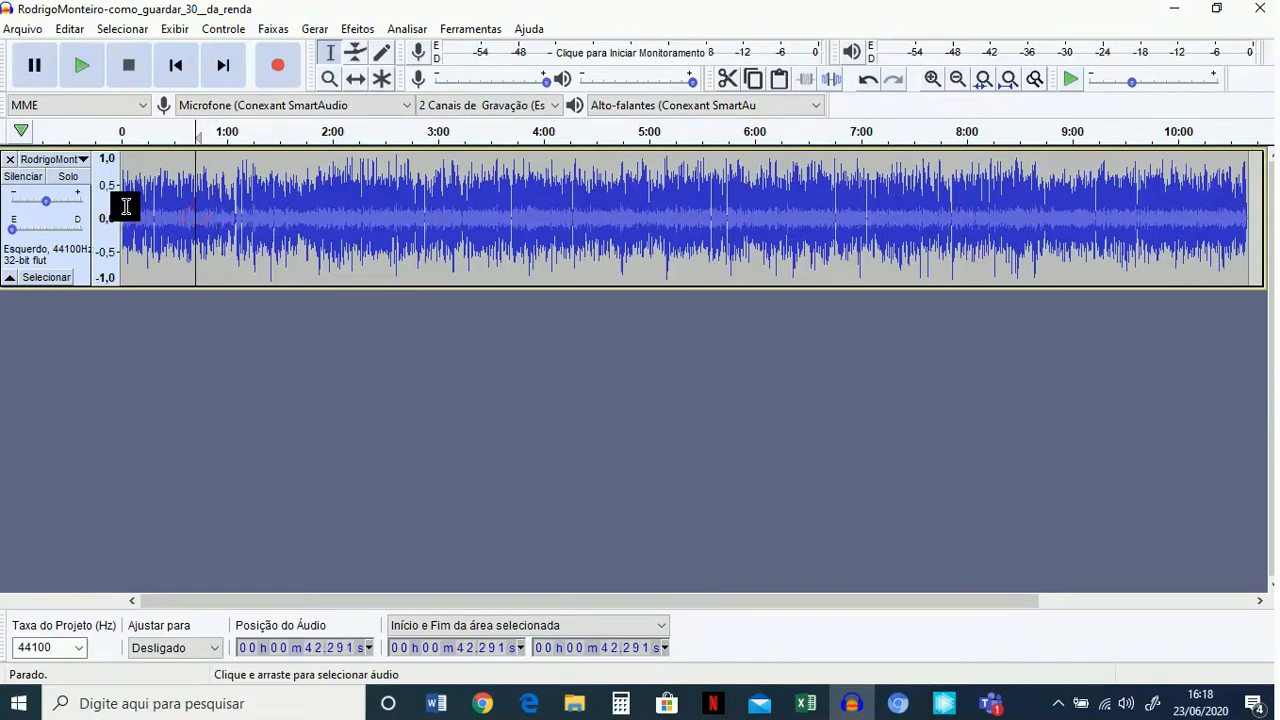
left_click_drag(127, 210, 1275, 209)
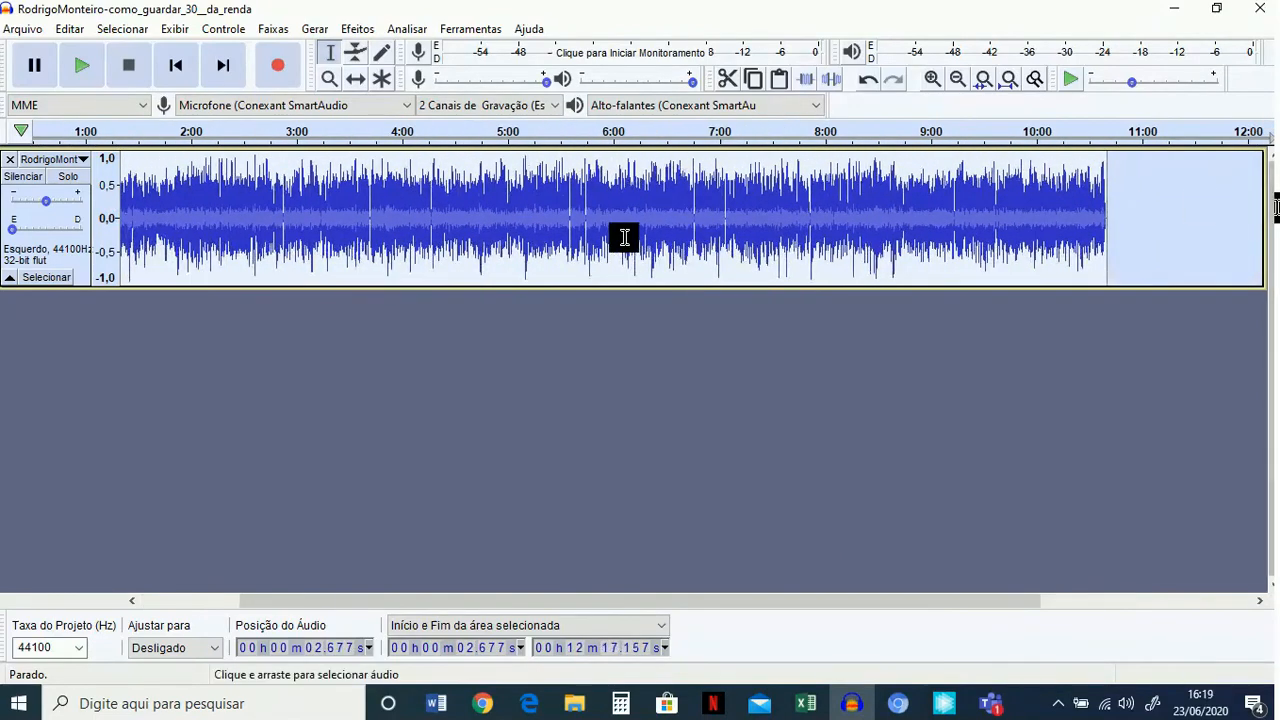
left_click(572, 237)
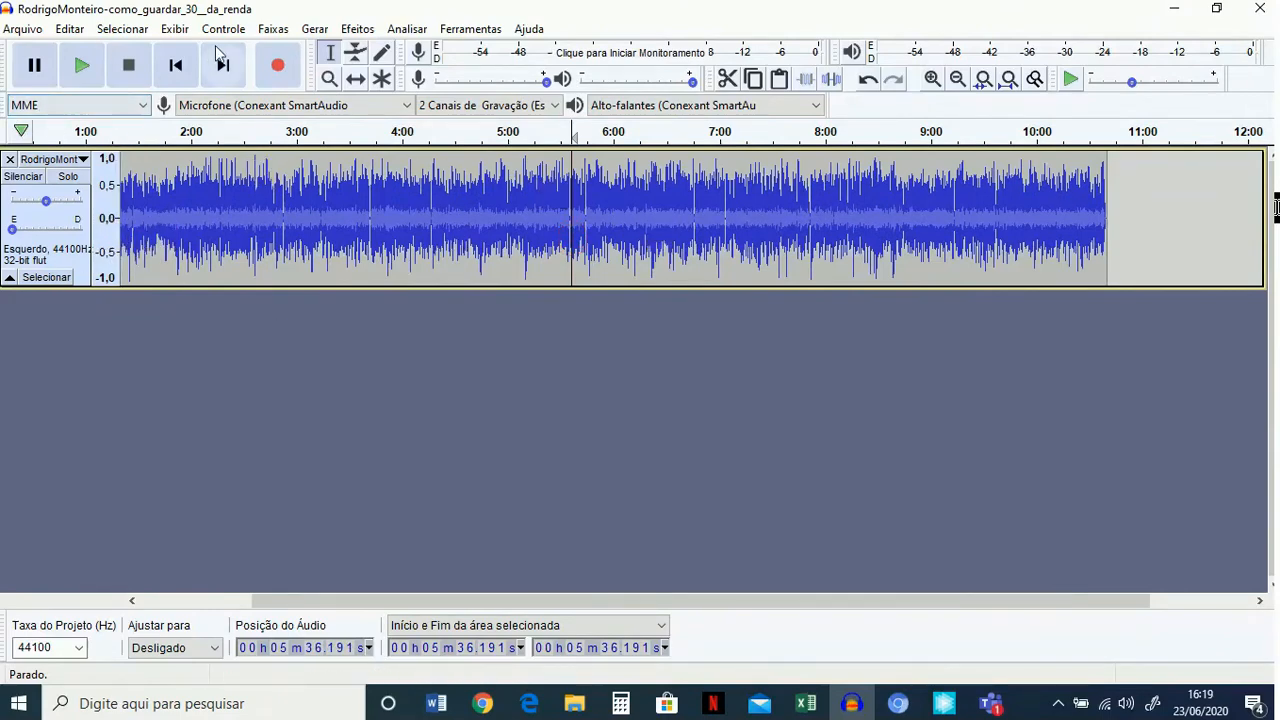
Activate the Time Shift tool, and listen briefly to the voice track from about 1:20 before stopping playback.
left_click(357, 80)
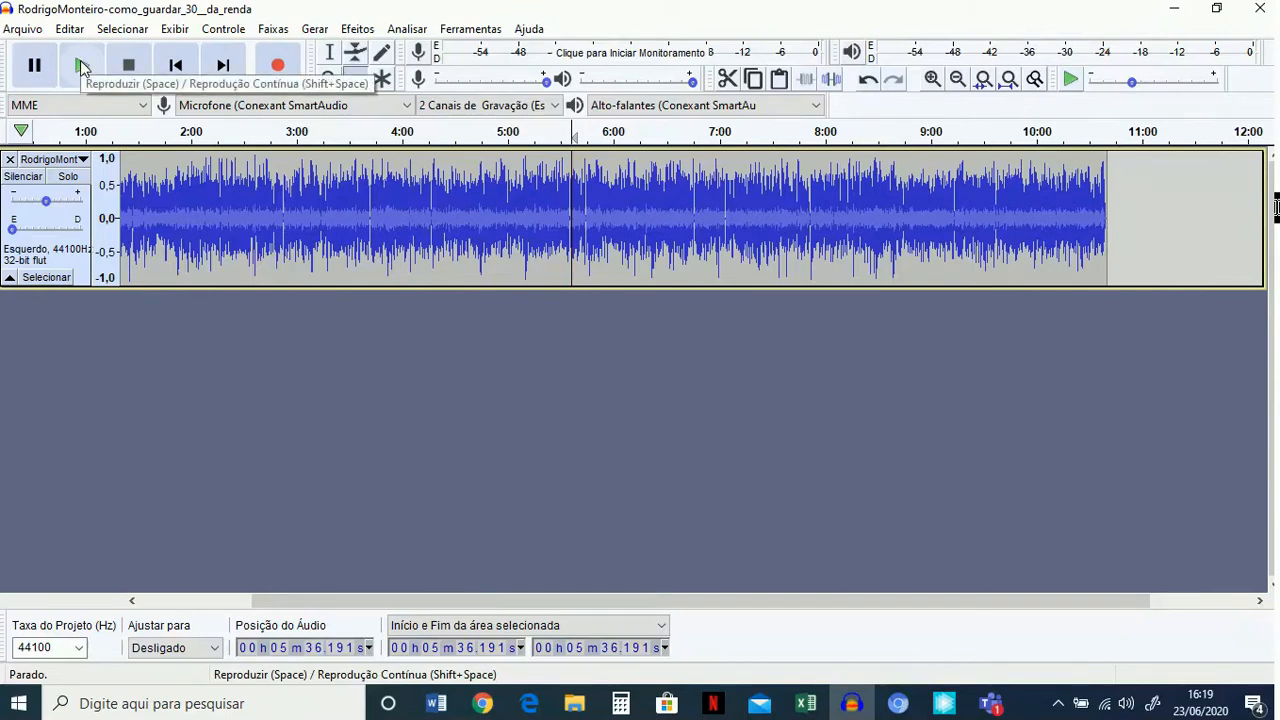
left_click(121, 133)
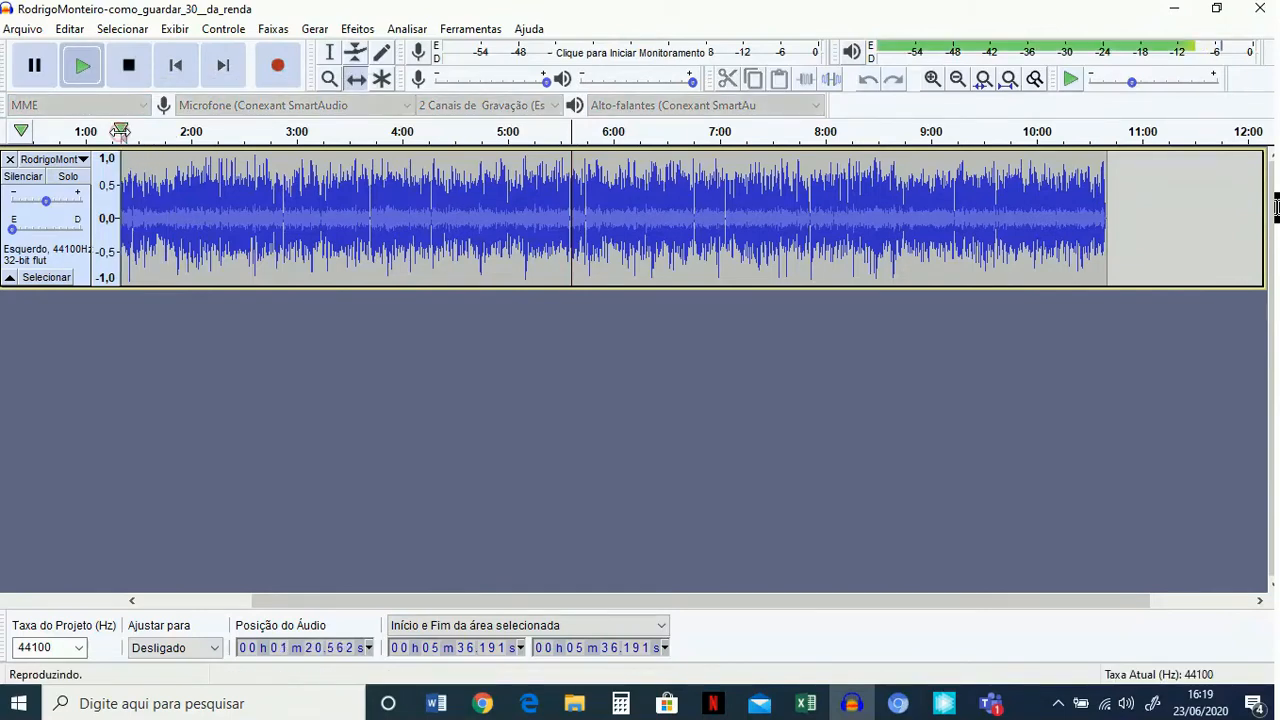
left_click(84, 70)
left_click(132, 67)
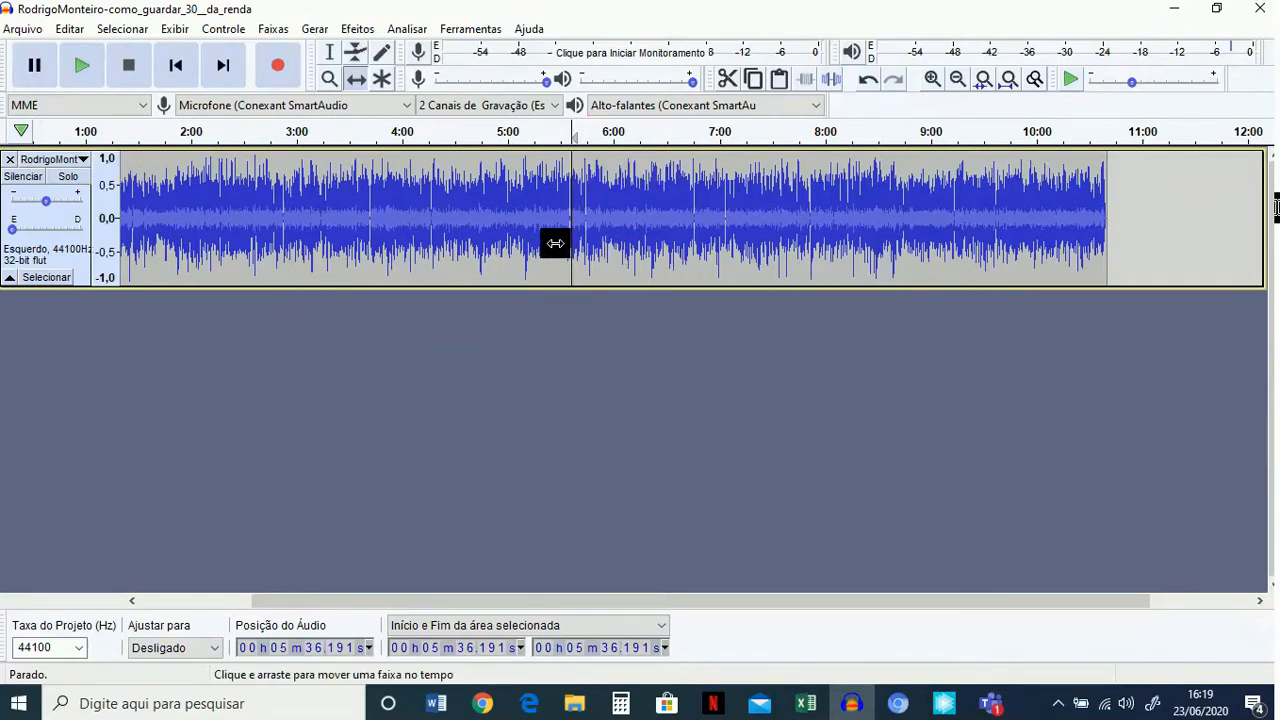
Move the cursor back from the middle of the voice track to its start at 0:00.
key("Left")
key("Left")
key("Left")
key("Left")
key("Left")
key("Left")
key("Left")
key("Left")
key("Left")
key("Left")
key("Left")
key("Left")
key("Left")
key("Left")
key("Left")
key("Left")
key("Left")
key("Left")
key("Left")
key("Left")
key("Left")
key("Left")
key("Left")
key("Left")
key("Left")
key("Left")
key("Left")
key("Left")
key("Left")
key("Left")
key("Left")
key("Left")
key("Left")
key("Left")
key("Left")
key("Left")
key("Left")
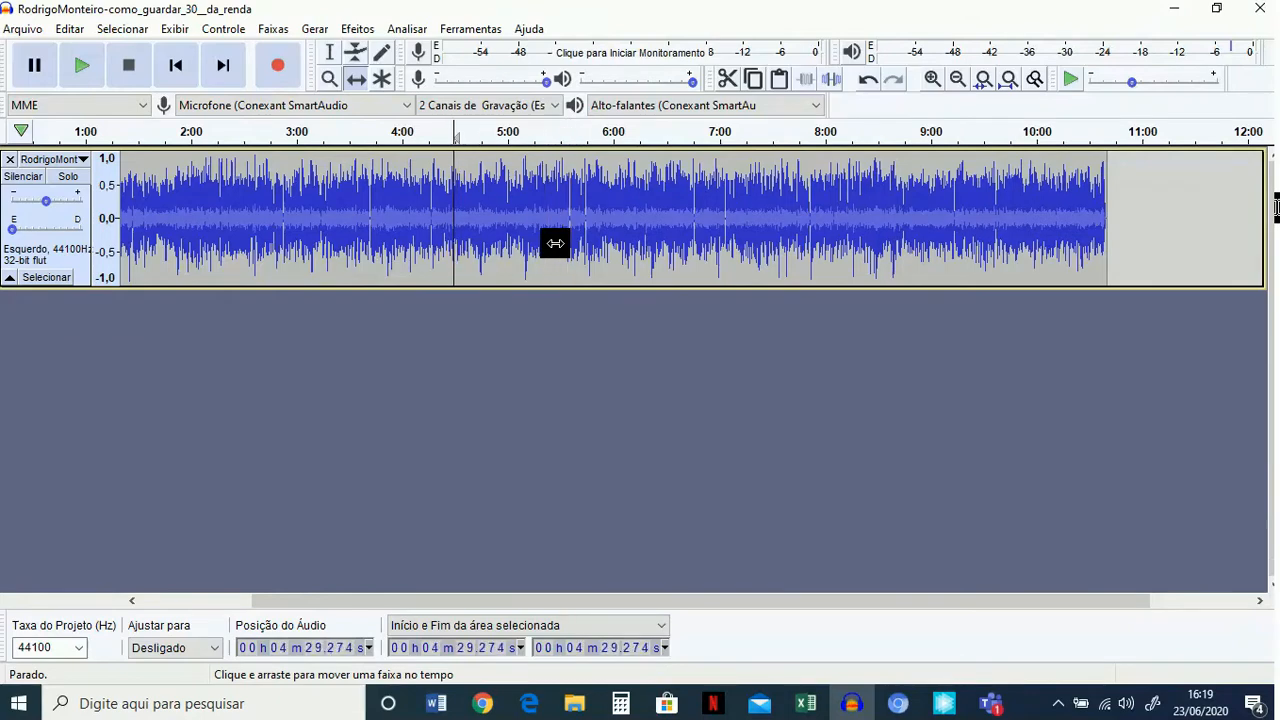
key("Left")
key("Left")
key("Left")
key("Left")
key("Left")
key("Left")
key("Left")
key("Left")
key("Left")
key("Left")
key("Left")
key("Left")
key("Left")
key("Left")
key("Left")
key("Left")
key("Left")
key("Left")
key("Left")
key("Left")
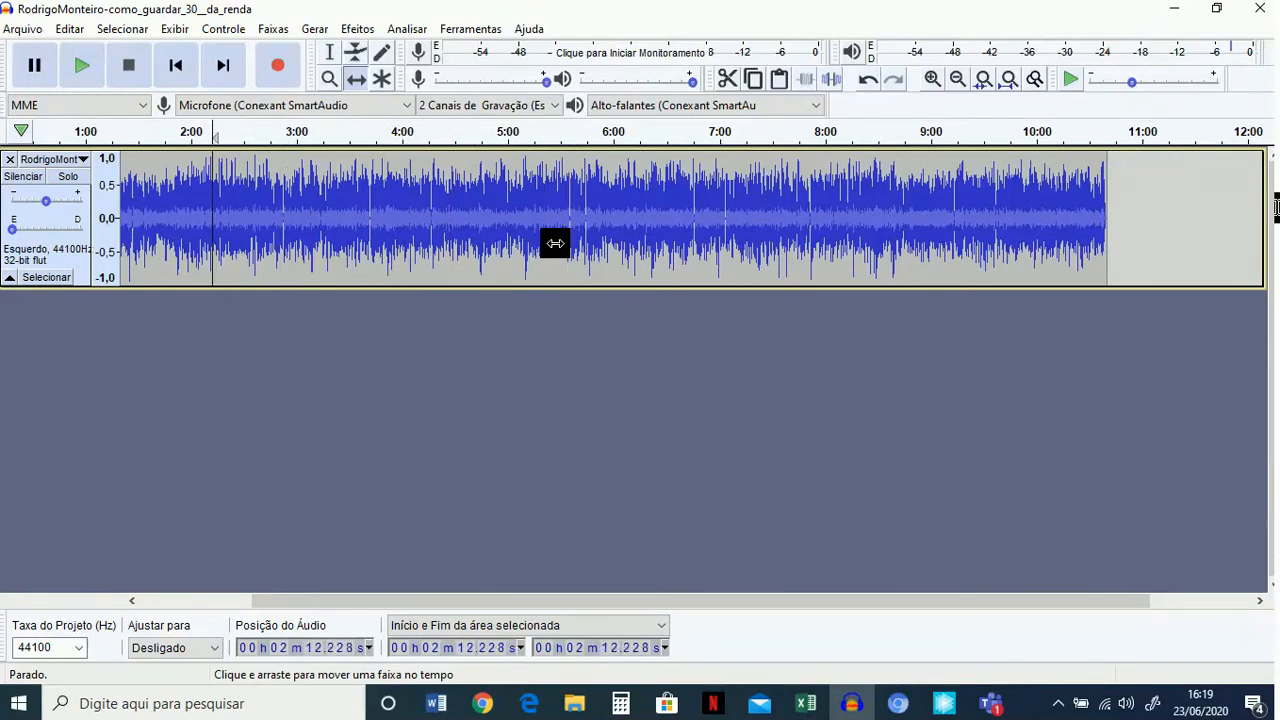
key("Left")
key("Left")
key("Left")
key("Left")
key("Left")
key("Left")
key("Left")
key("Left")
key("Left")
key("Left")
key("Left")
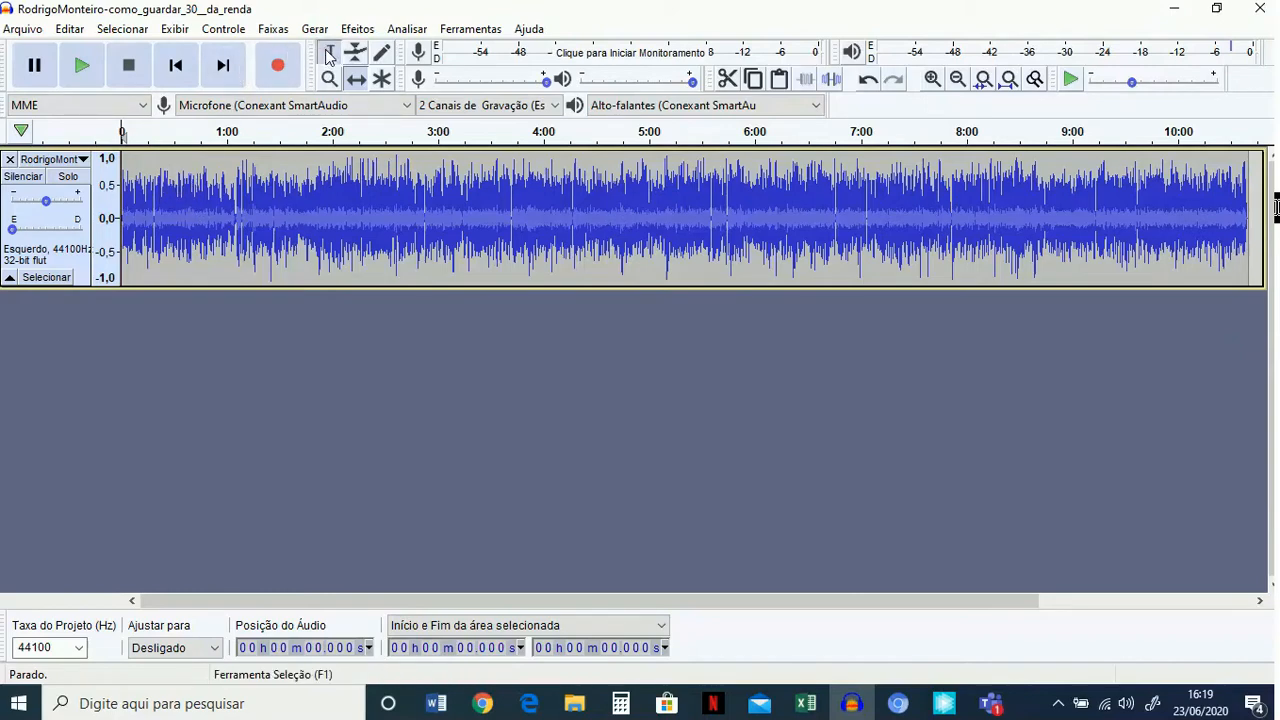
Select the passage from about 0:42 to 0:52 of the voice track and zoom in three levels on it.
left_click_drag(195, 194, 213, 195)
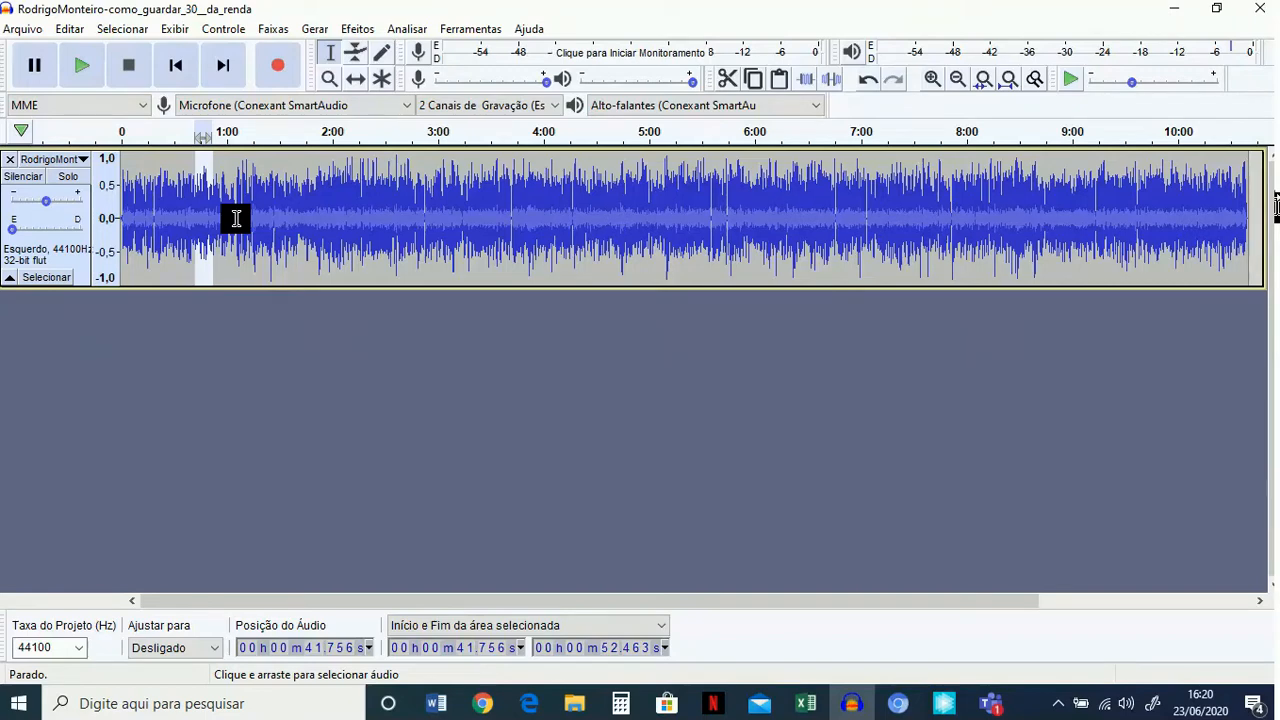
left_click(933, 79)
left_click(933, 79)
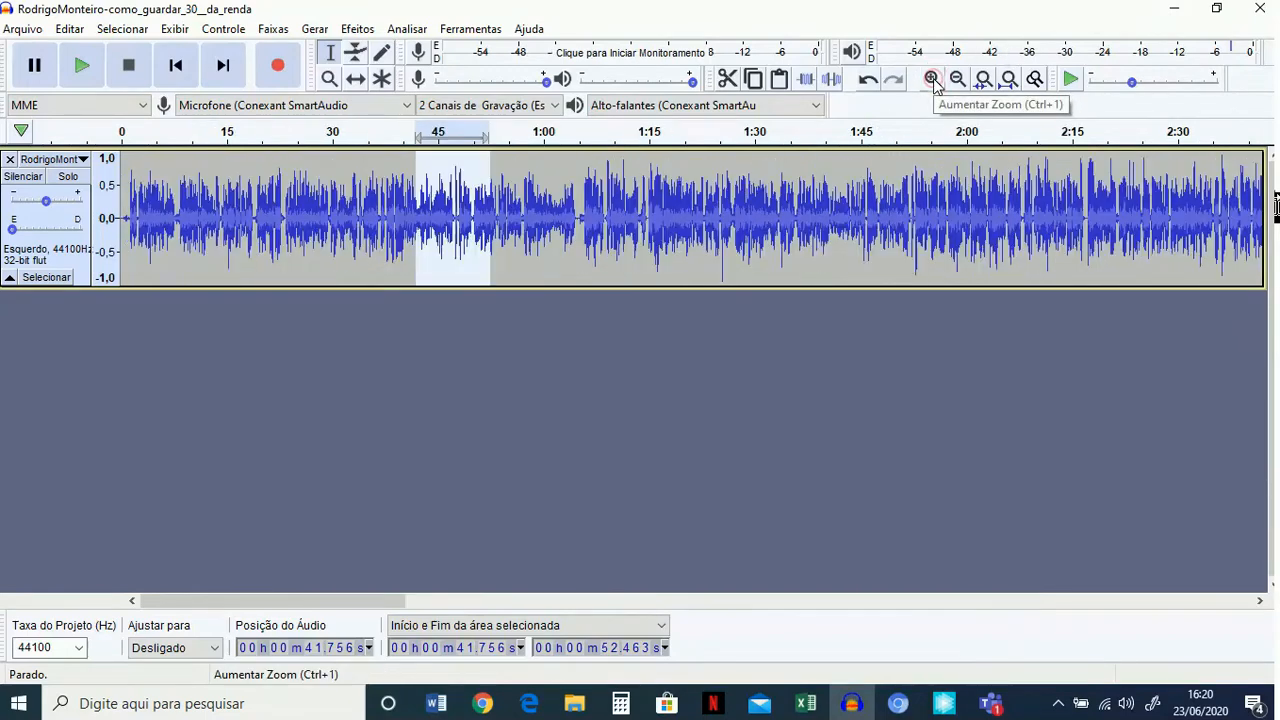
left_click(933, 79)
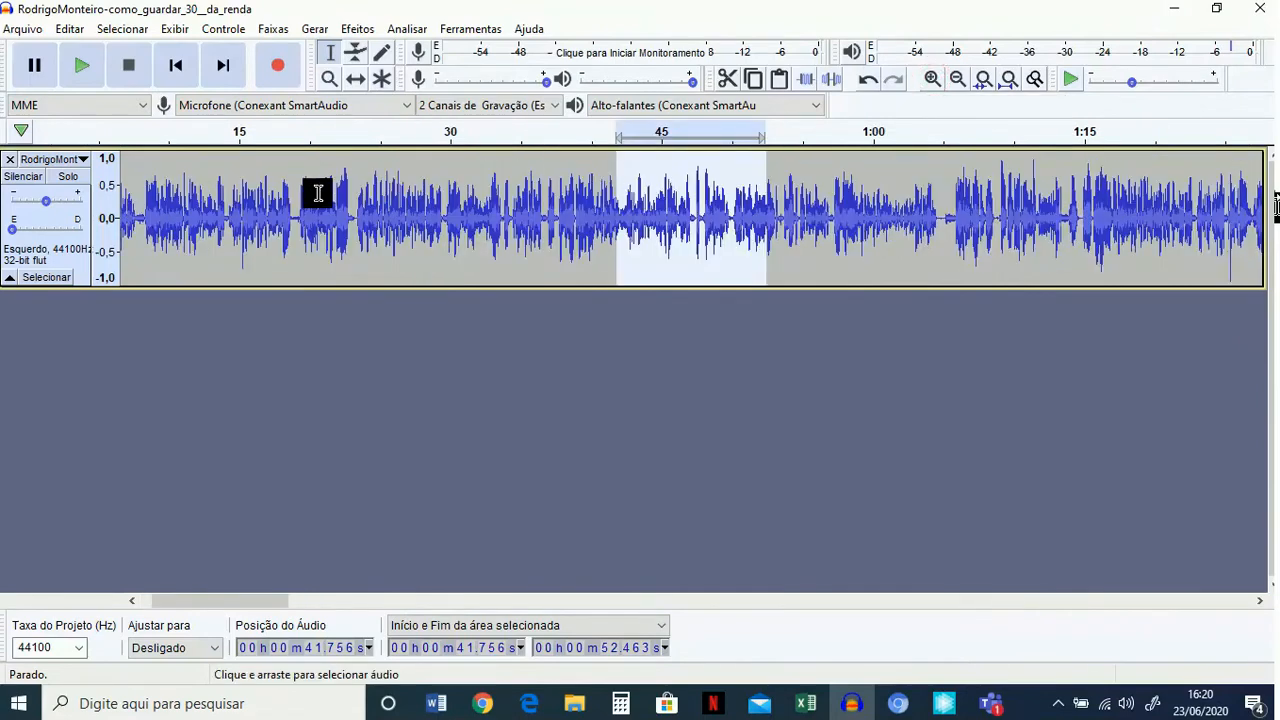
Select the sound from about 0:22 to 0:23, and delete the pause from about 1:04.6 to 1:05.4 in the voice track.
left_click(320, 240)
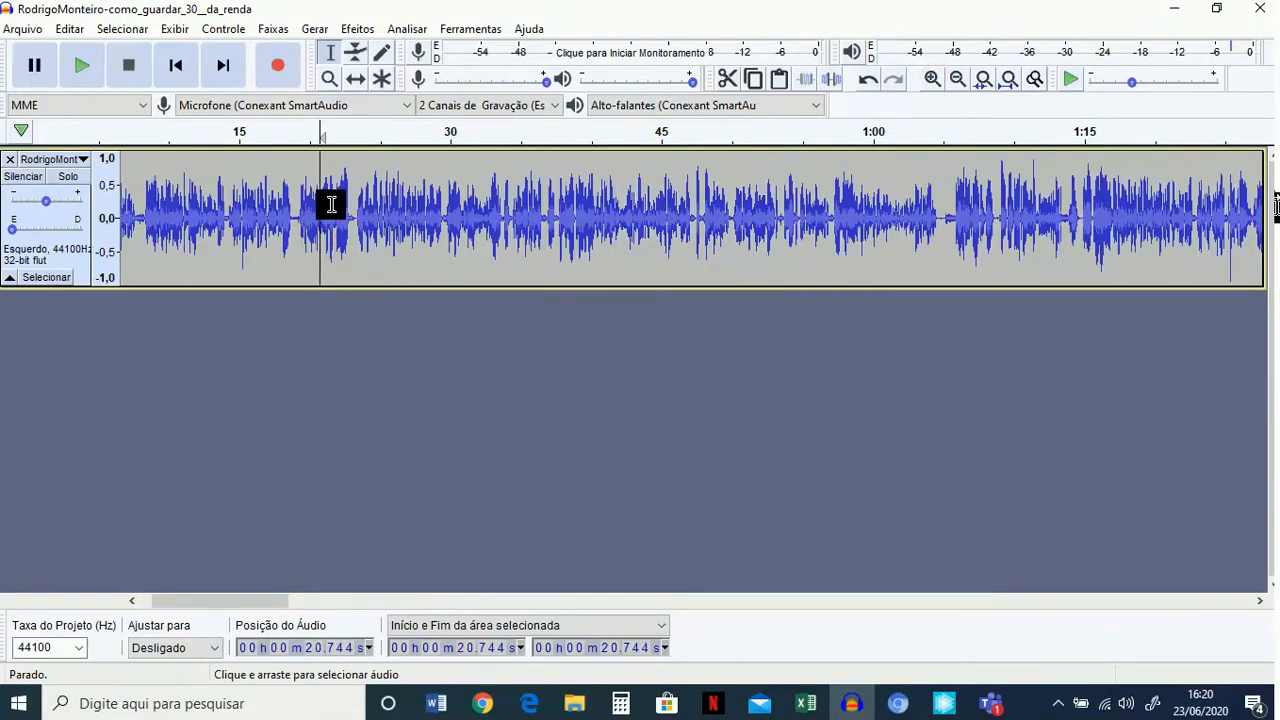
left_click_drag(352, 198, 338, 200)
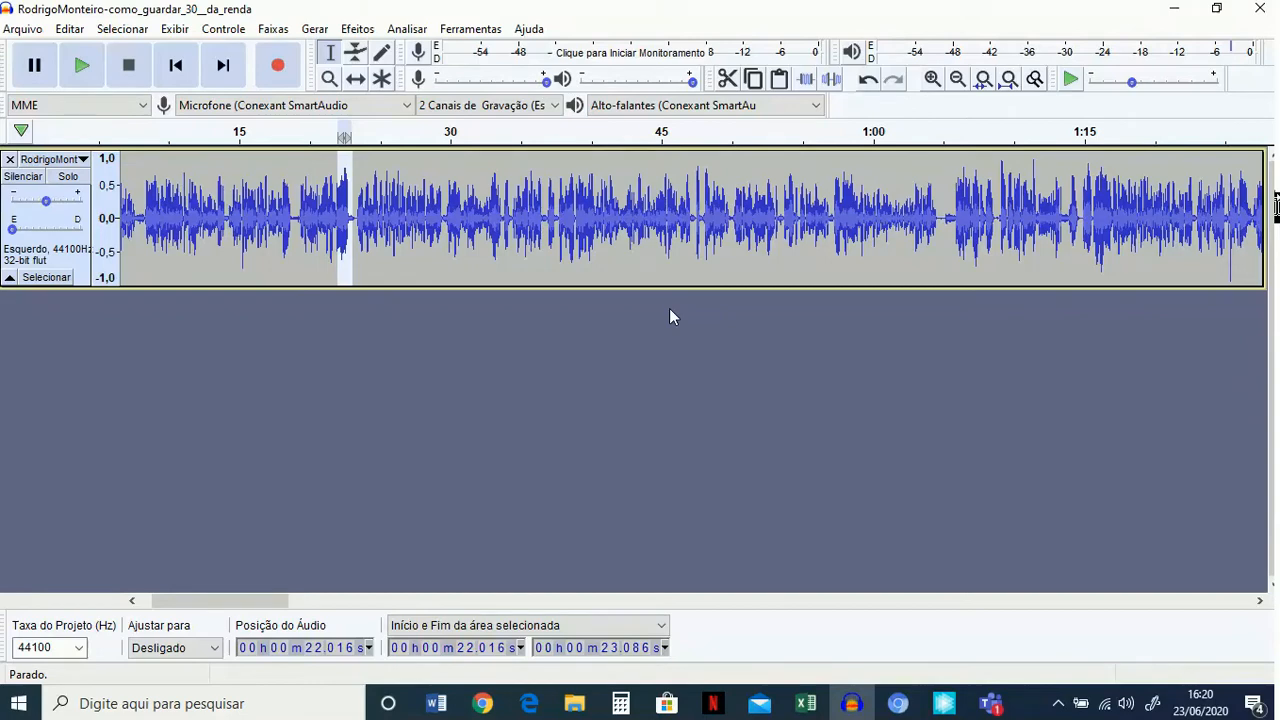
left_click_drag(950, 208, 934, 216)
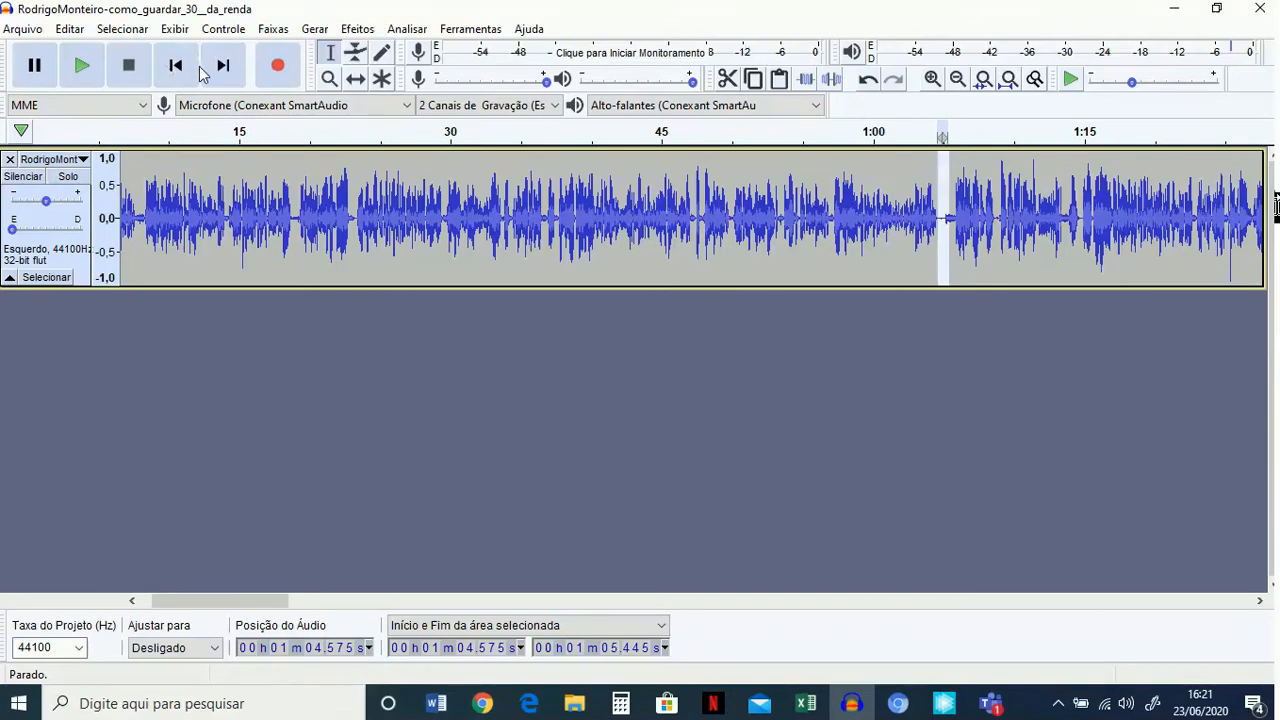
key("Delete")
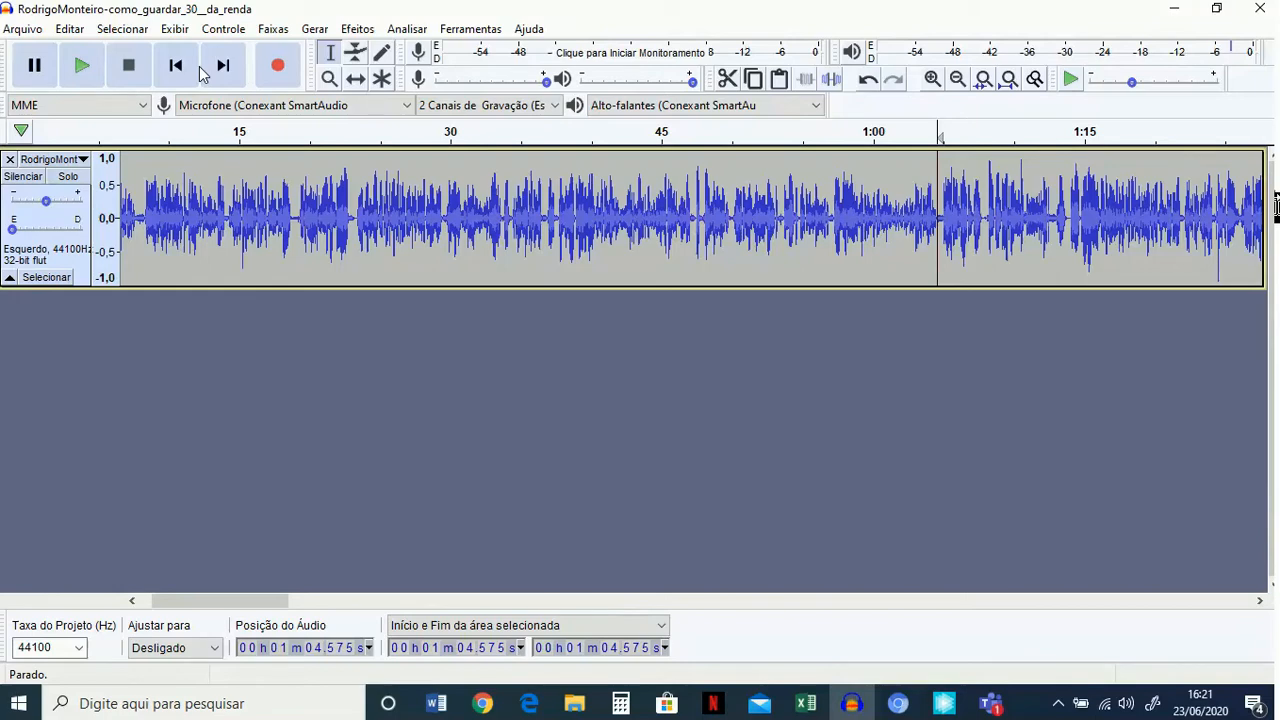
Import the intro jingle "Vinheta Início - Fazendo as Contas 2" from the "vinheta" folder inside "PodCast 2020".
left_click(30, 36)
mouse_move(93, 195)
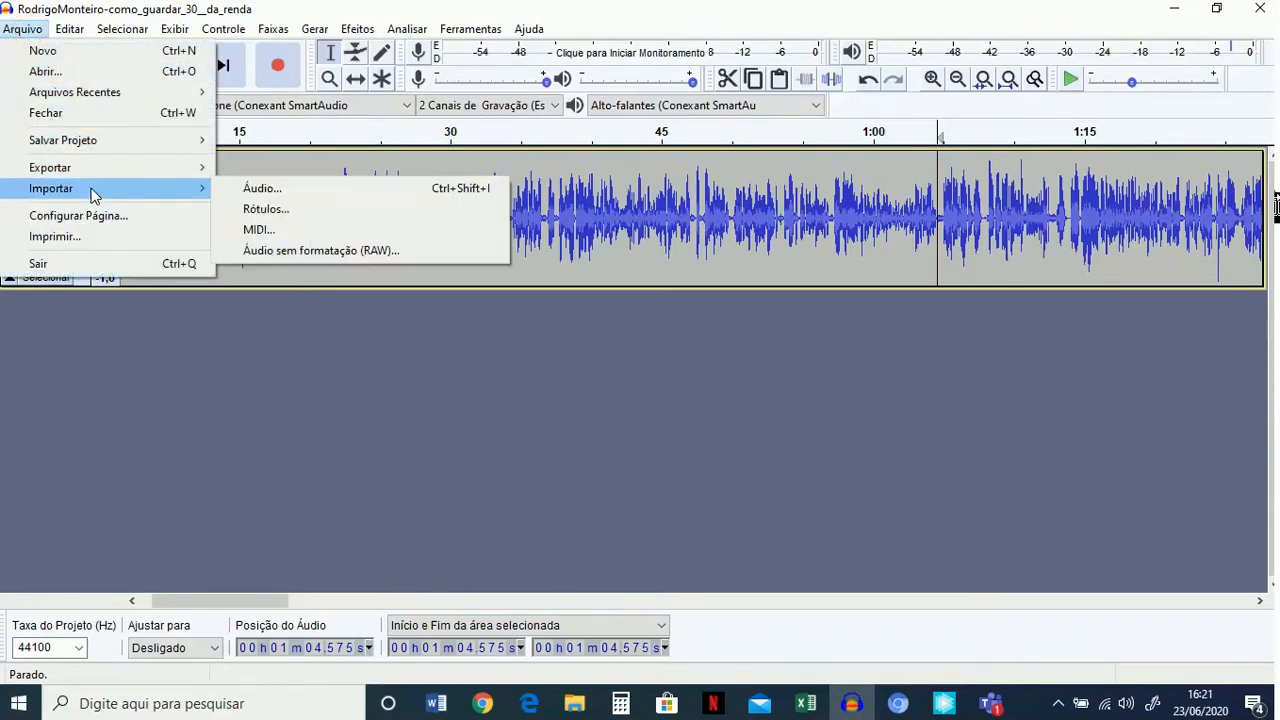
left_click(268, 189)
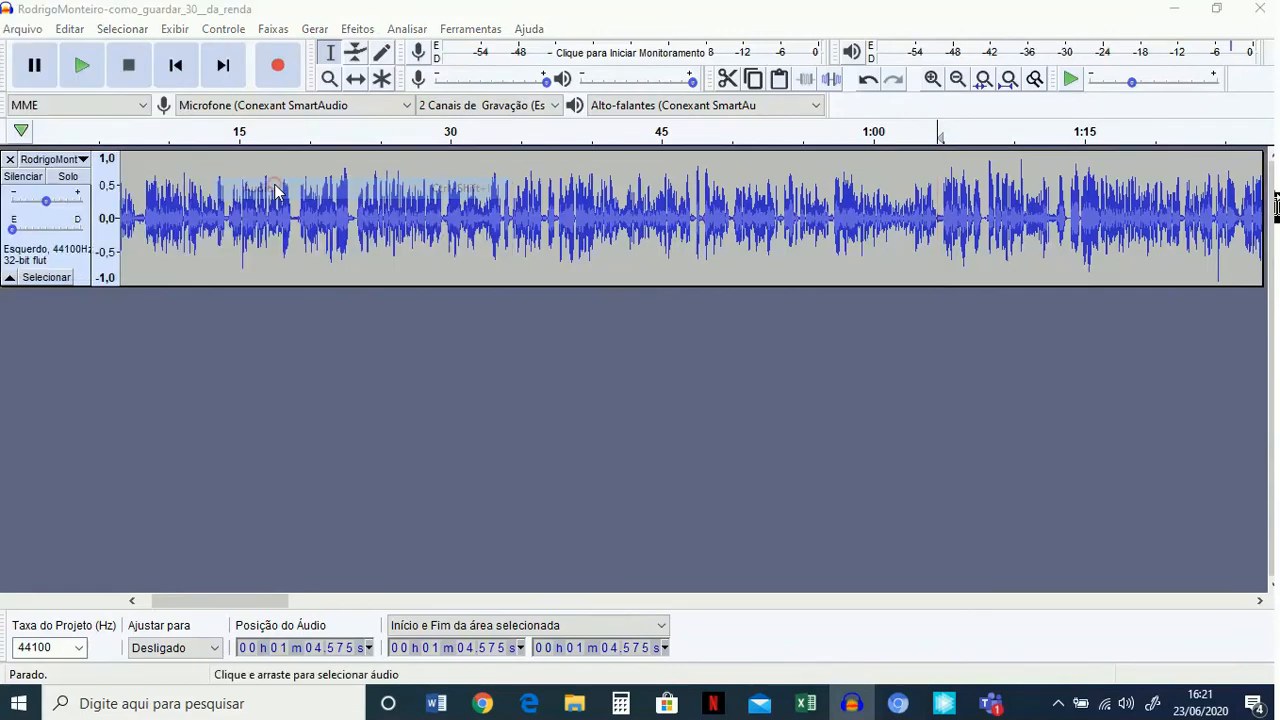
left_click(336, 86)
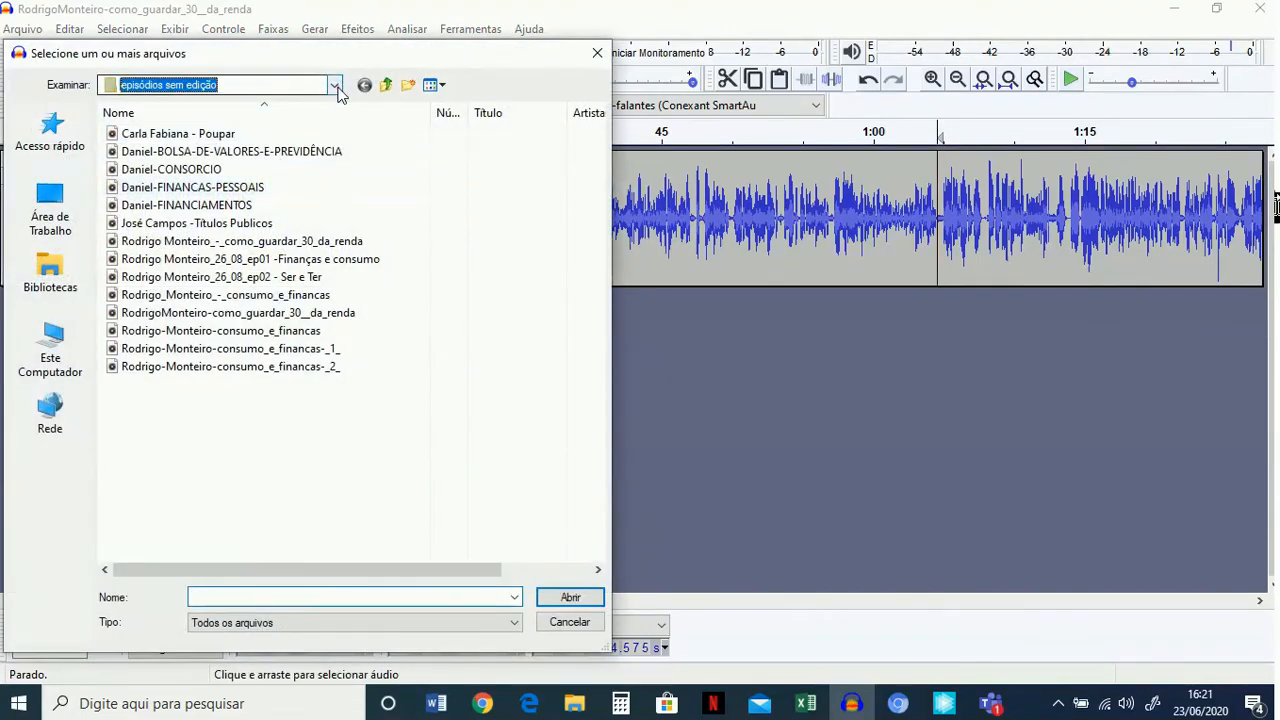
left_click(336, 88)
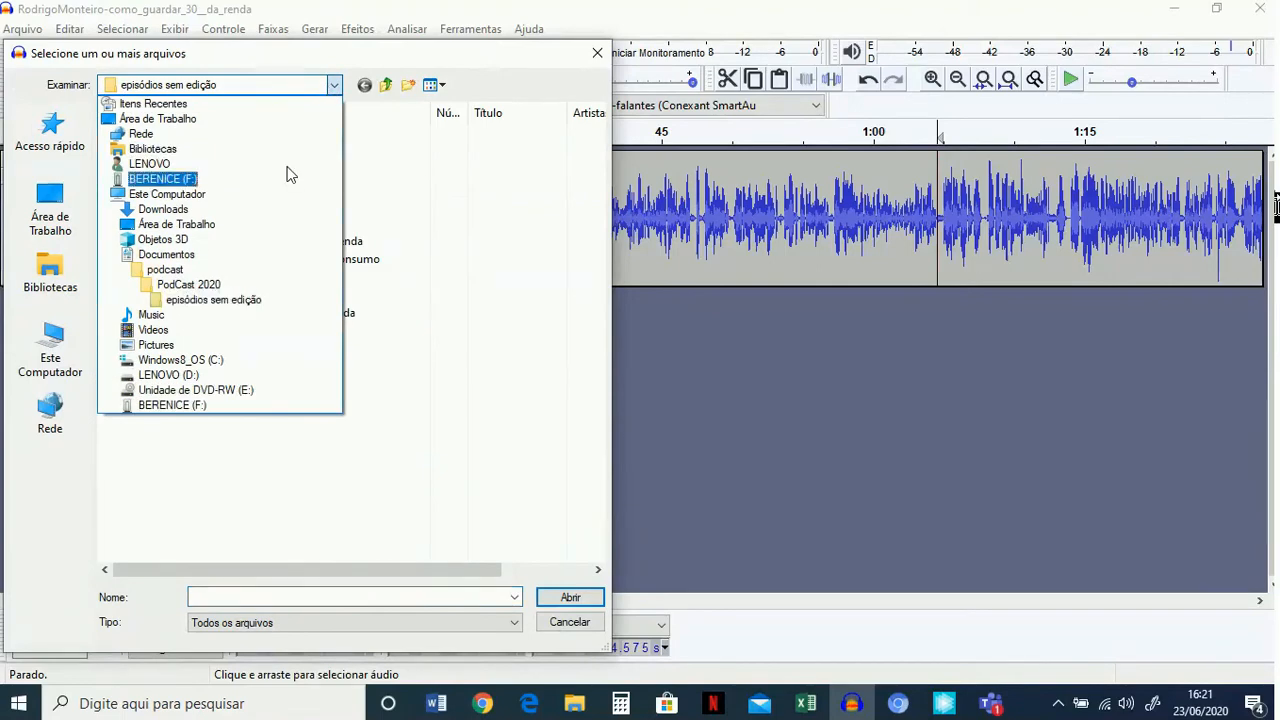
left_click(205, 284)
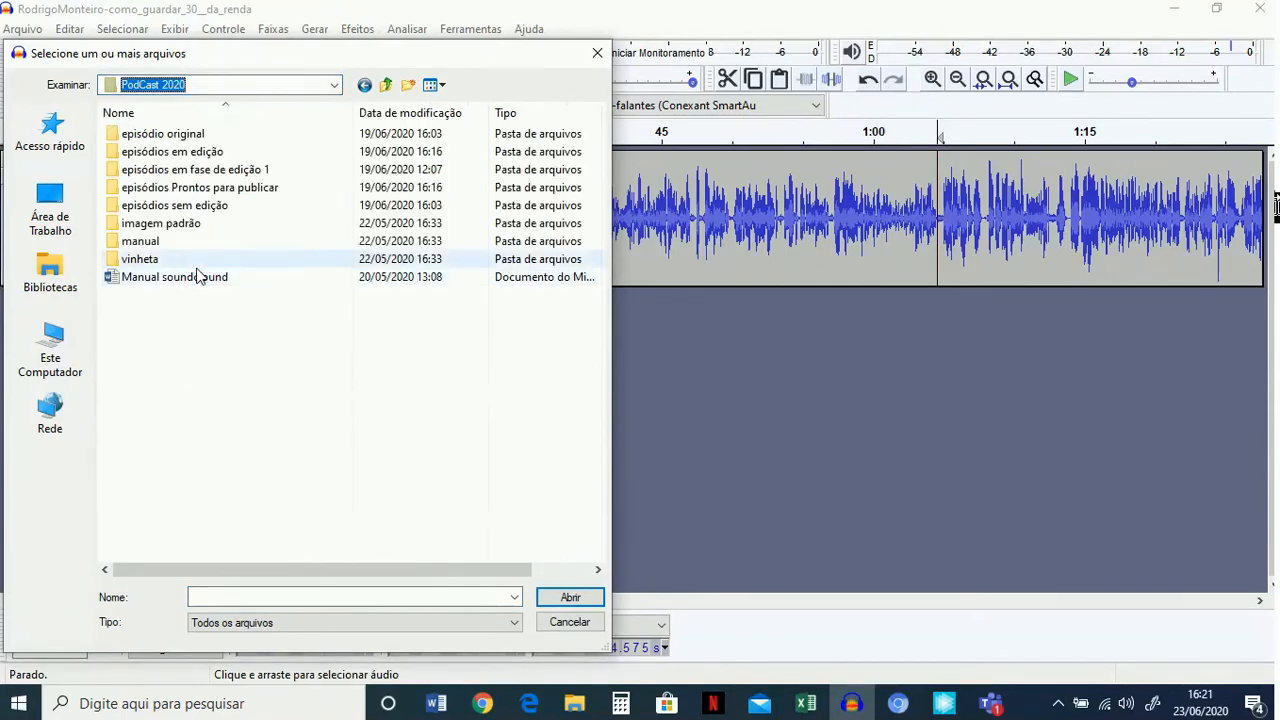
double_click(152, 261)
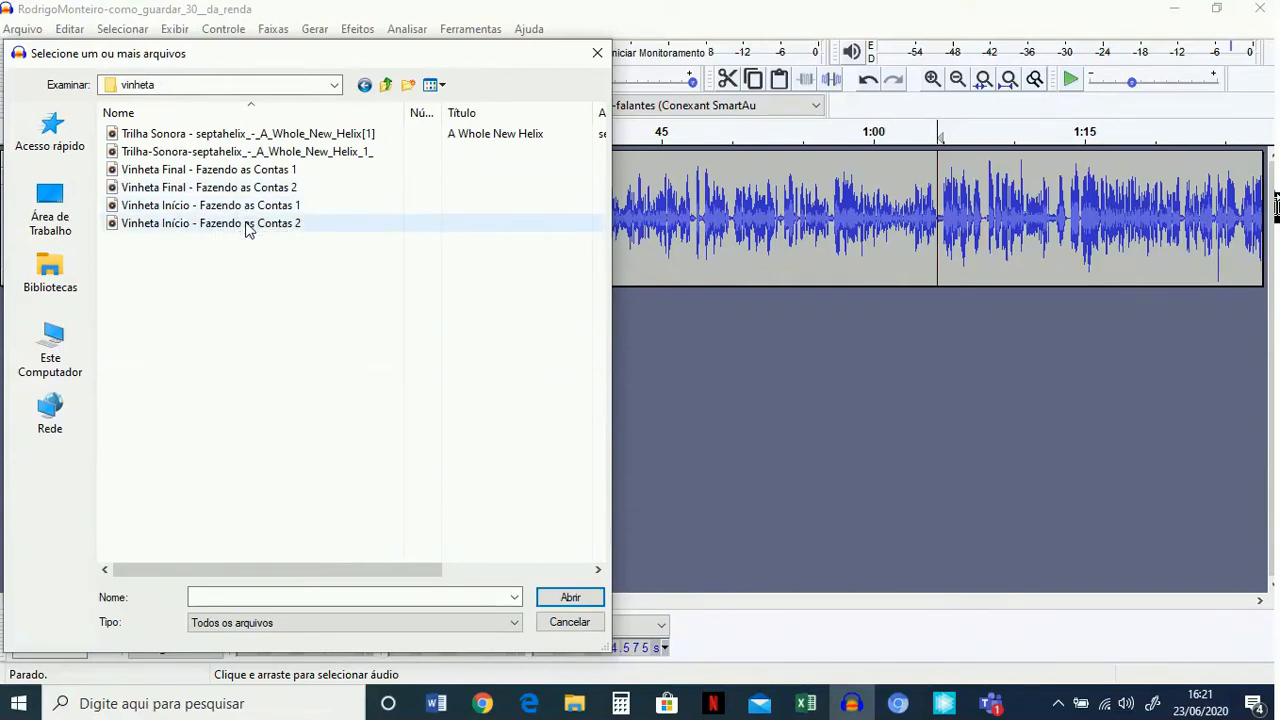
double_click(248, 226)
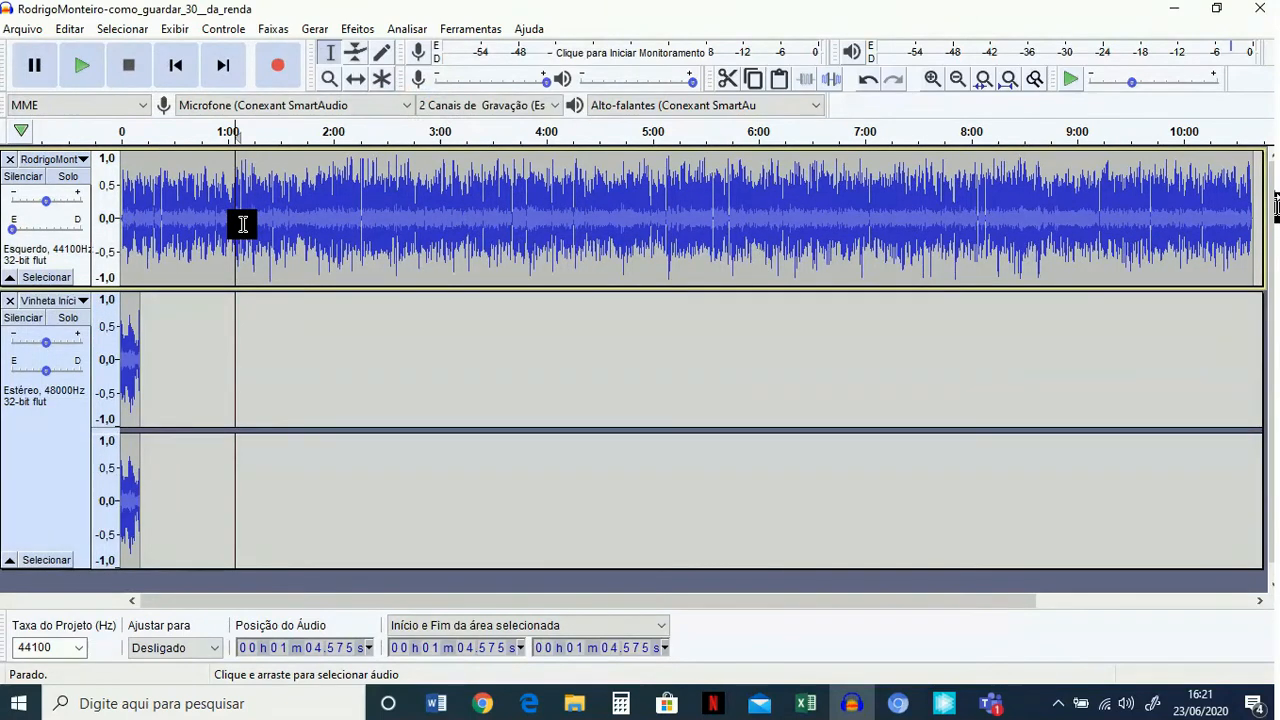
left_click(22, 28)
mouse_move(101, 195)
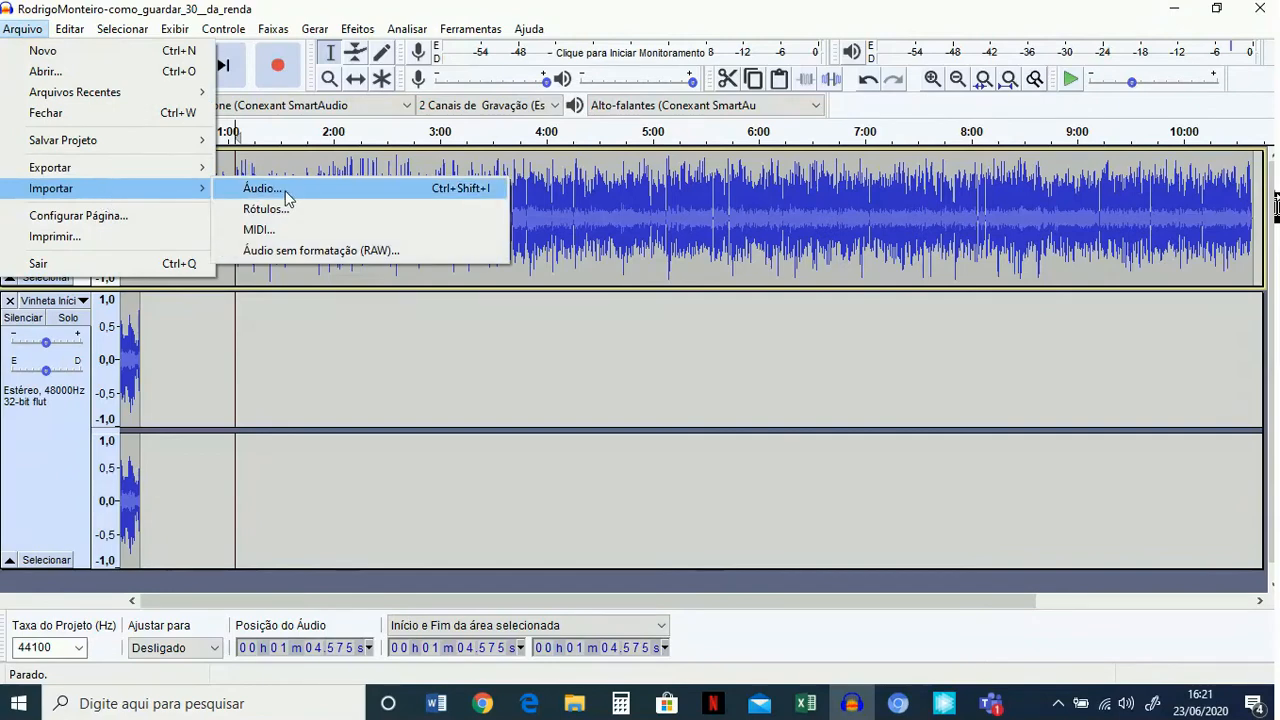
Play the voice and intro jingle together from about 1:10 and from the start of the project, and stop playback.
left_click(246, 382)
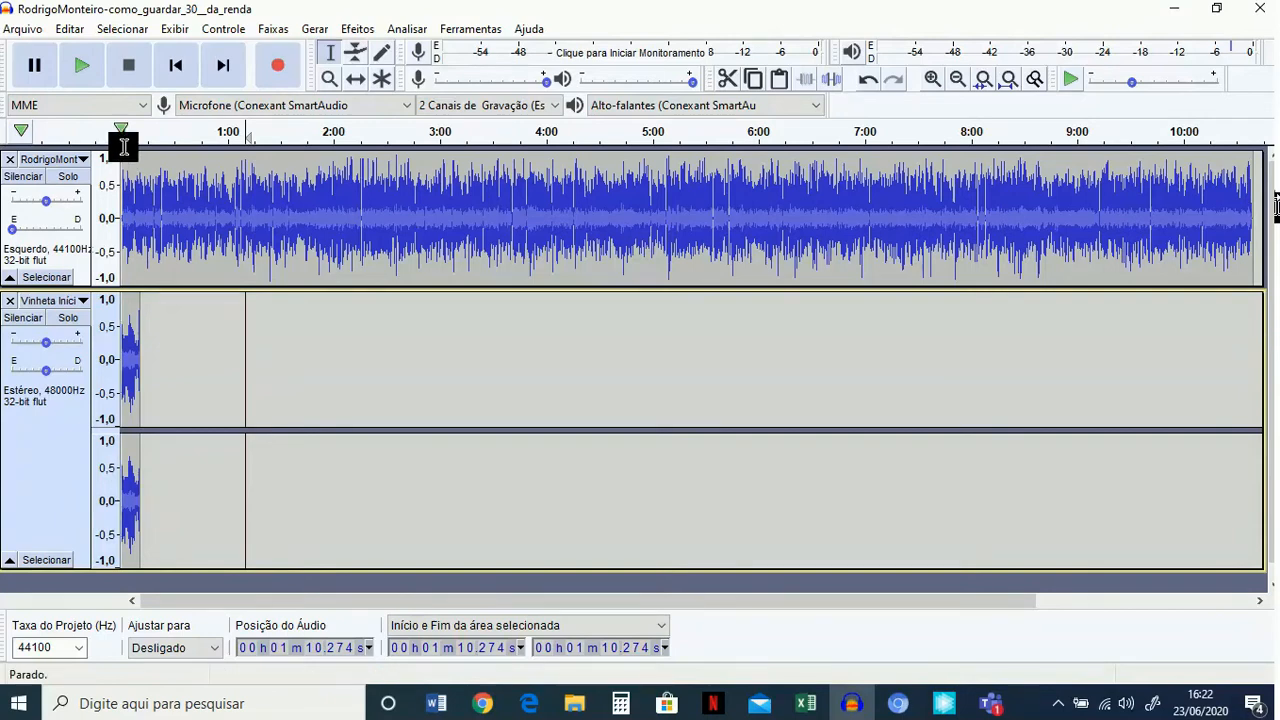
left_click(82, 66)
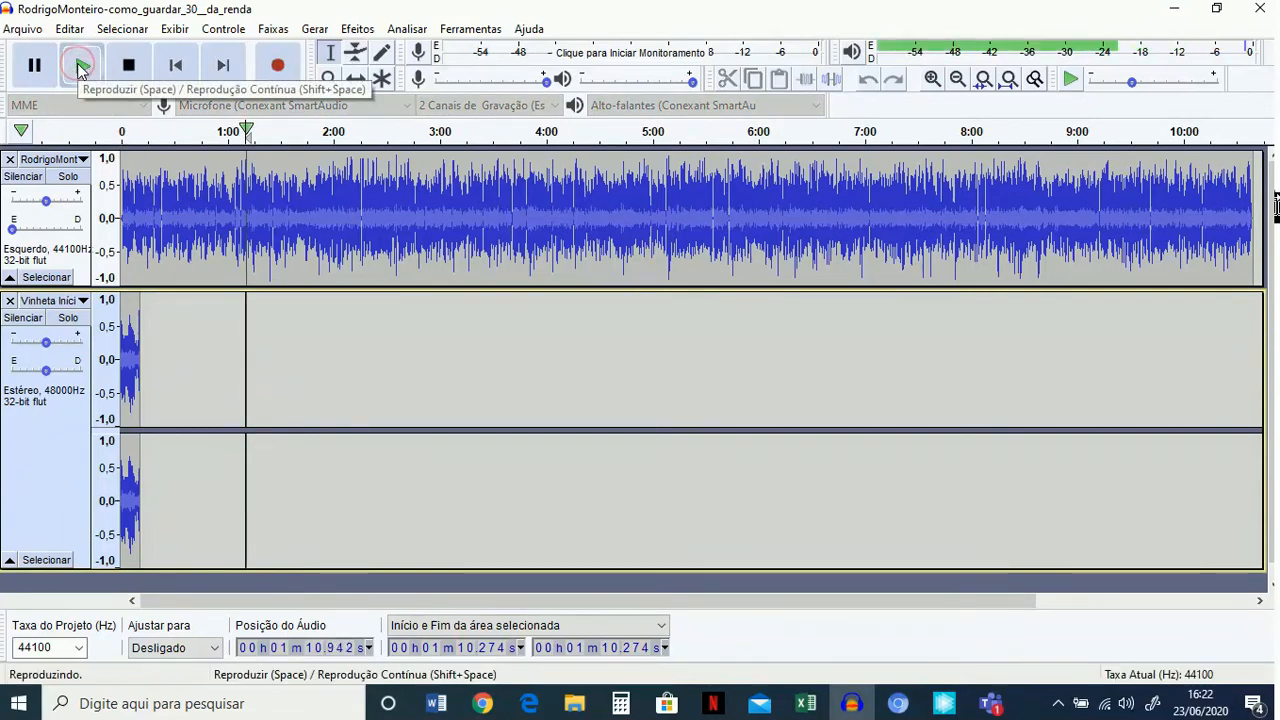
left_click(123, 132)
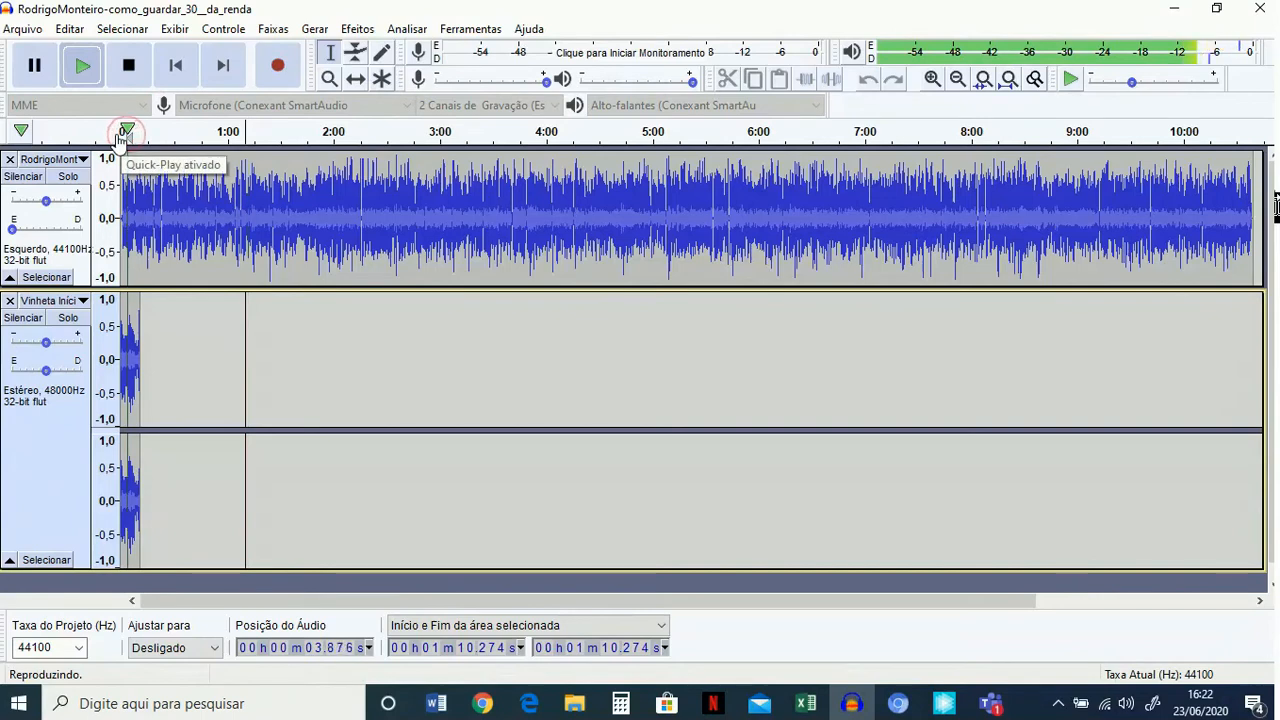
left_click(128, 68)
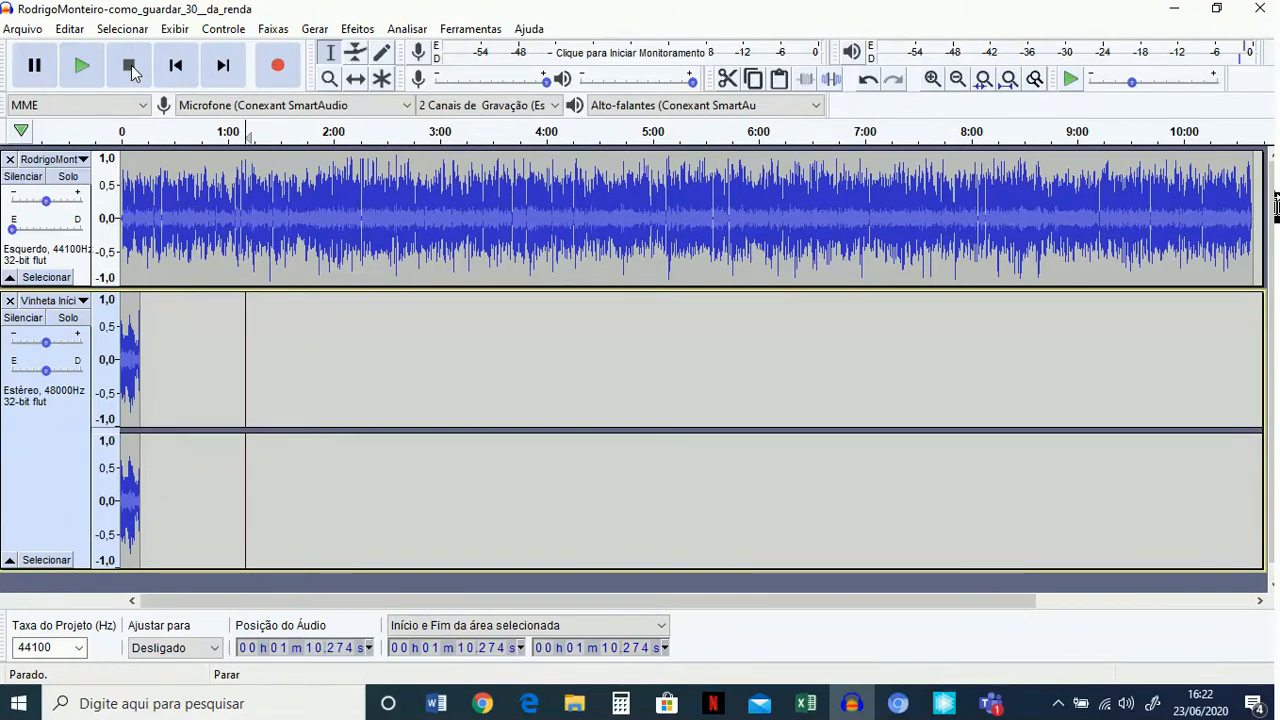
Shift the voice track with the Time Shift tool to start where the intro jingle ends, and play the transition from 0:00.
left_click(358, 82)
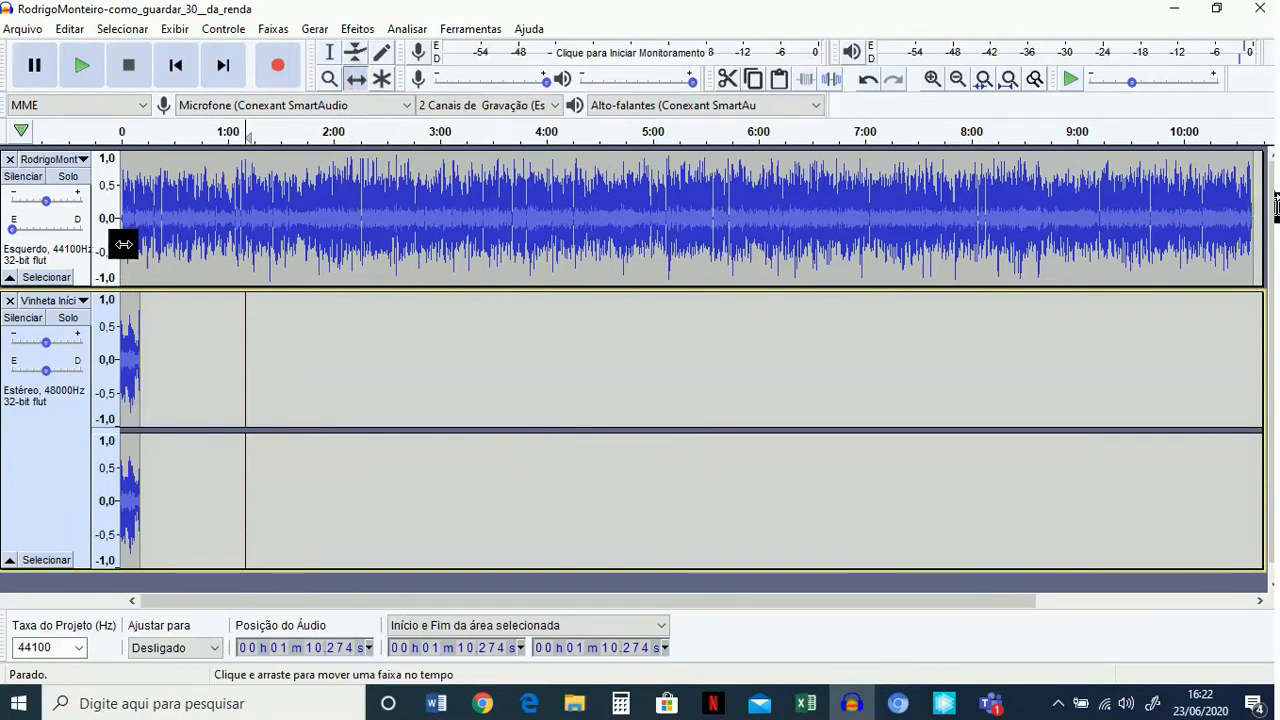
left_click_drag(123, 244, 129, 238)
left_click_drag(136, 238, 142, 238)
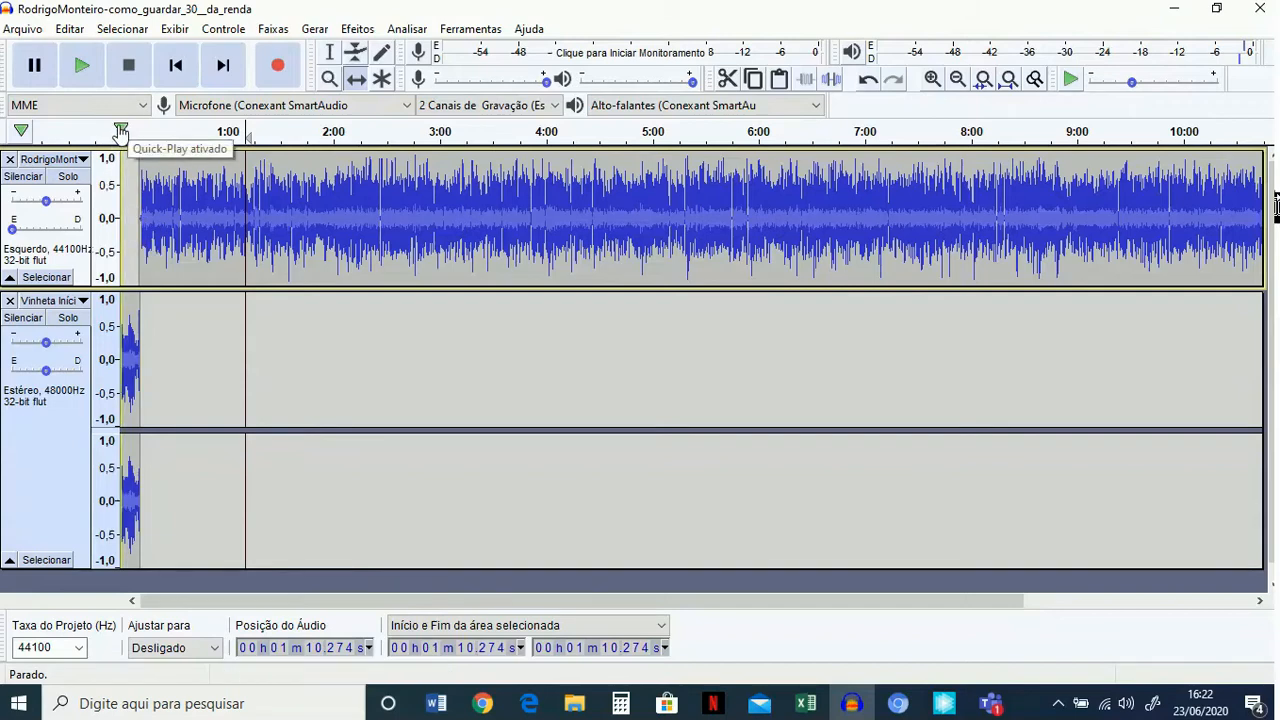
left_click(120, 127)
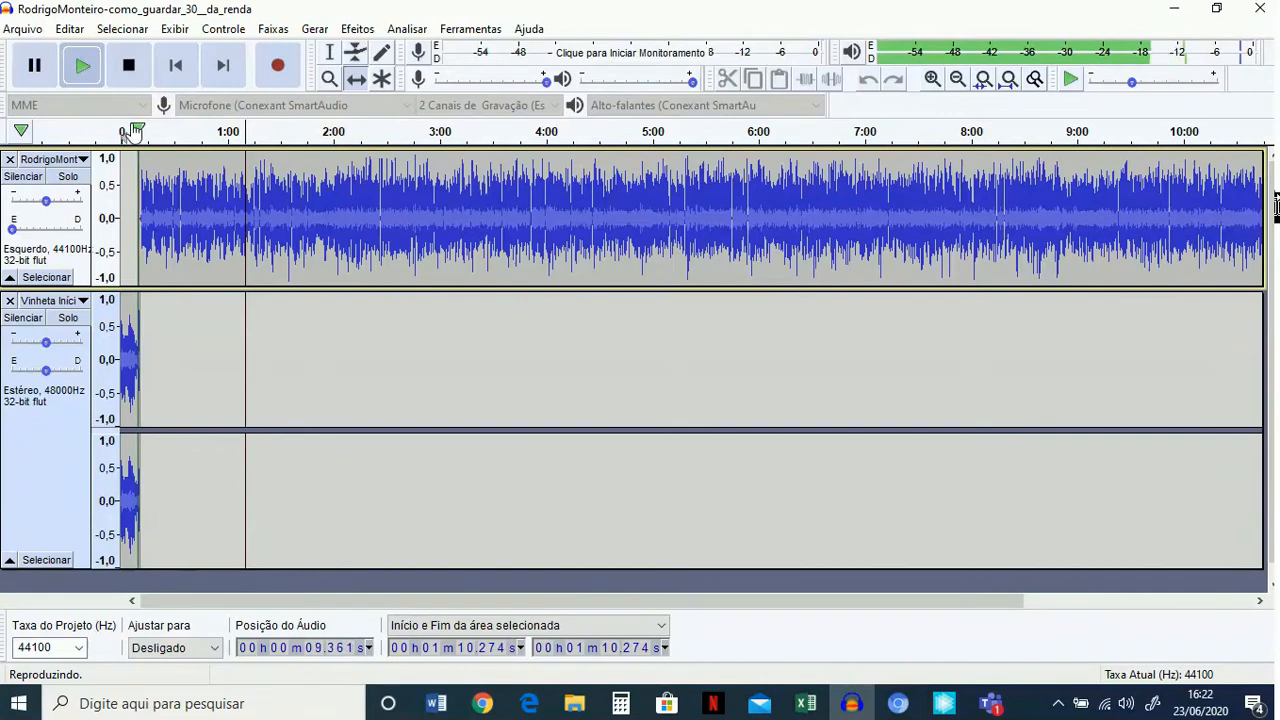
left_click(131, 68)
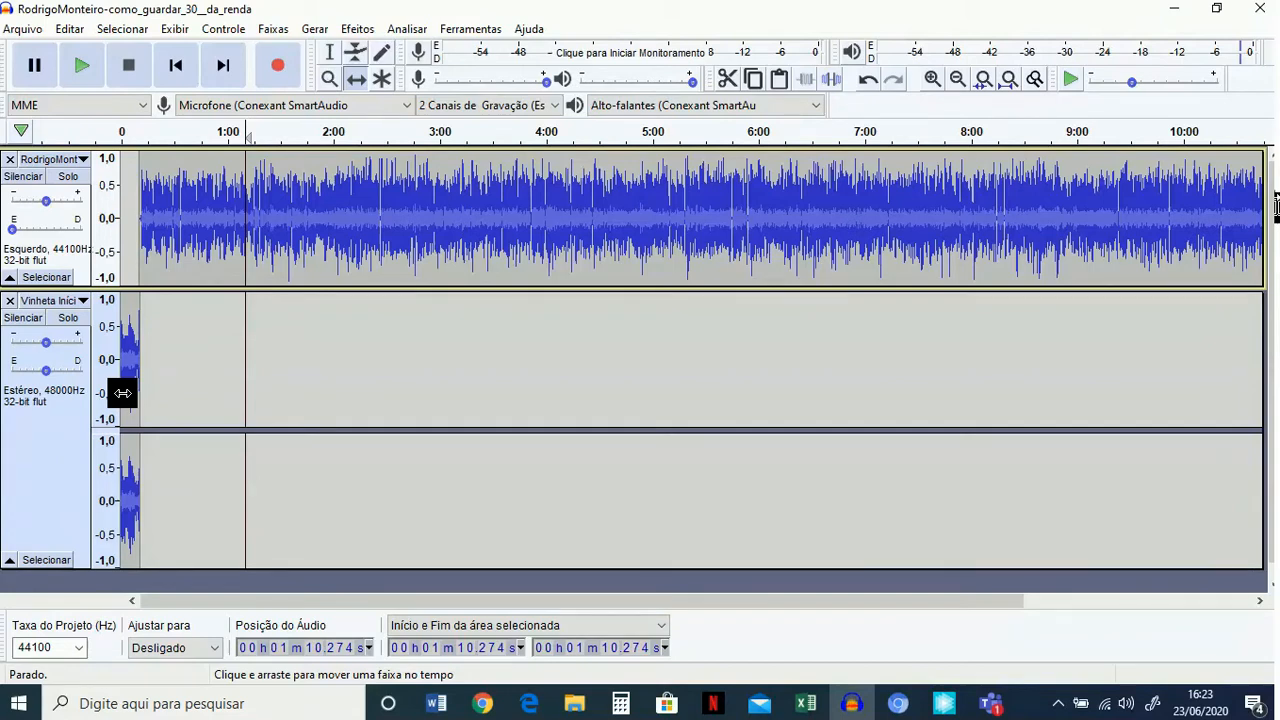
Import the closing jingle "Vinheta Final - Fazendo as Contas 2" from the "vinheta" folder.
left_click(28, 30)
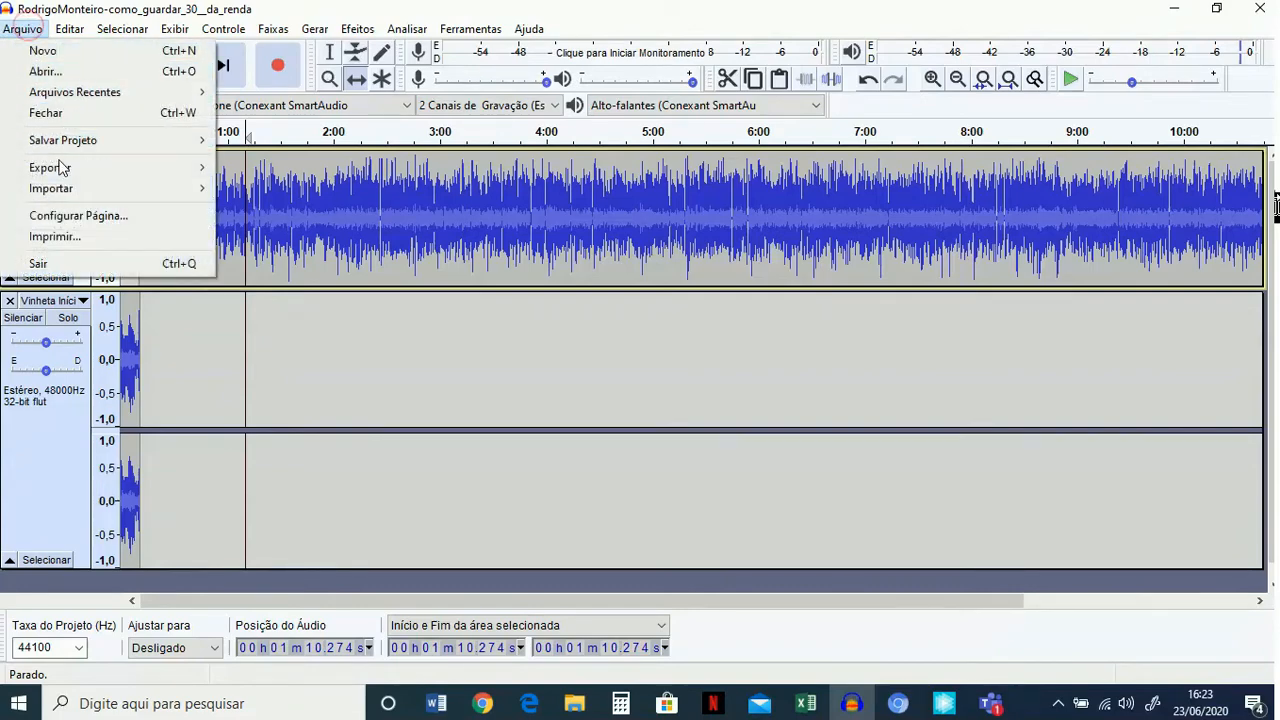
mouse_move(67, 195)
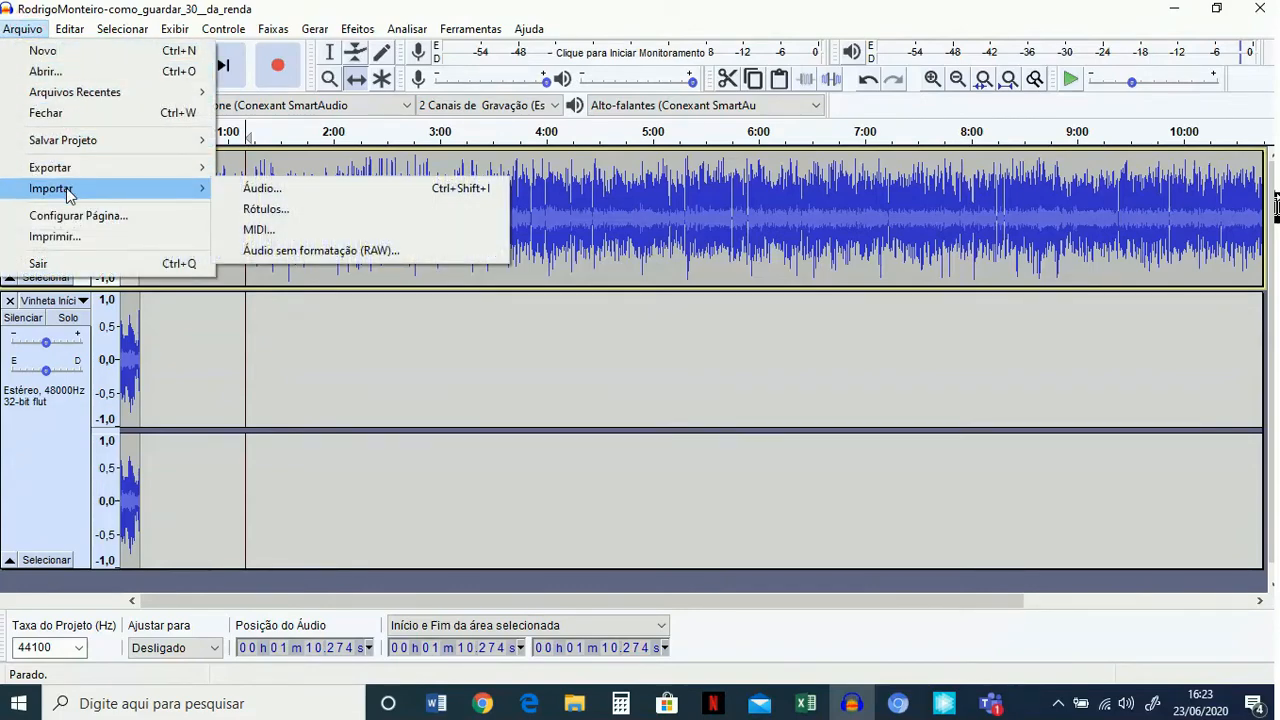
left_click(262, 189)
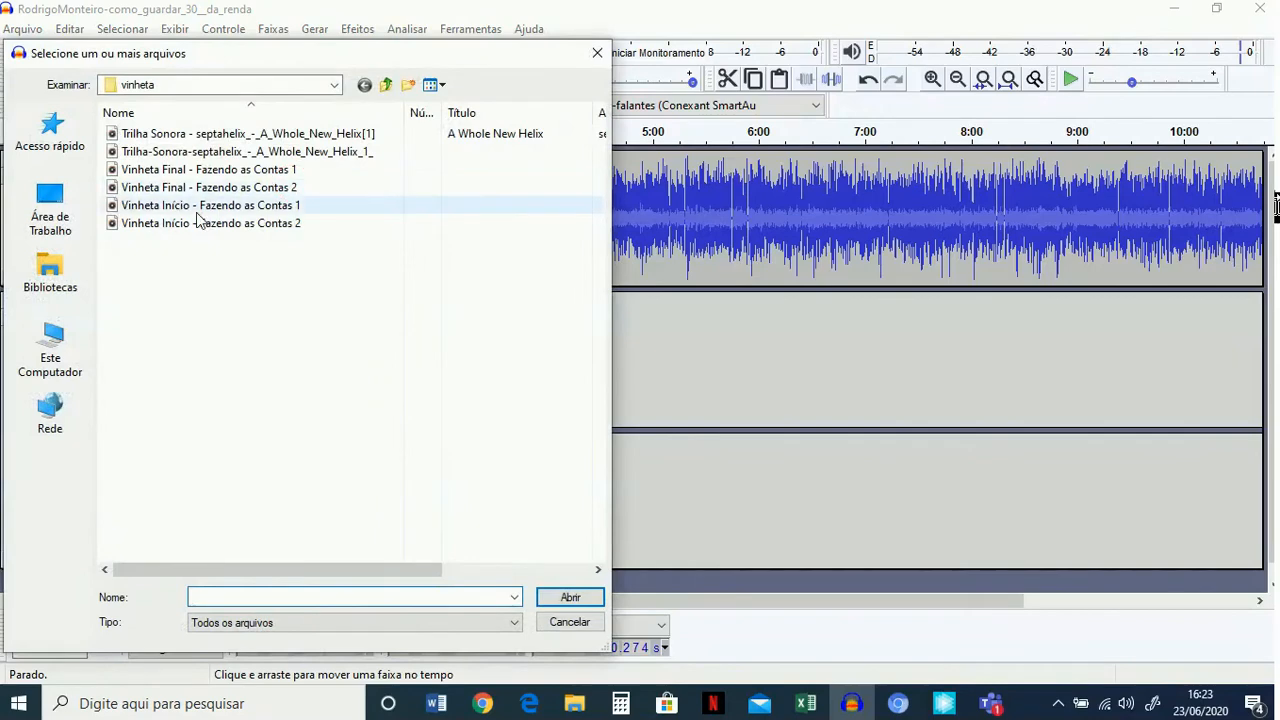
left_click(226, 189)
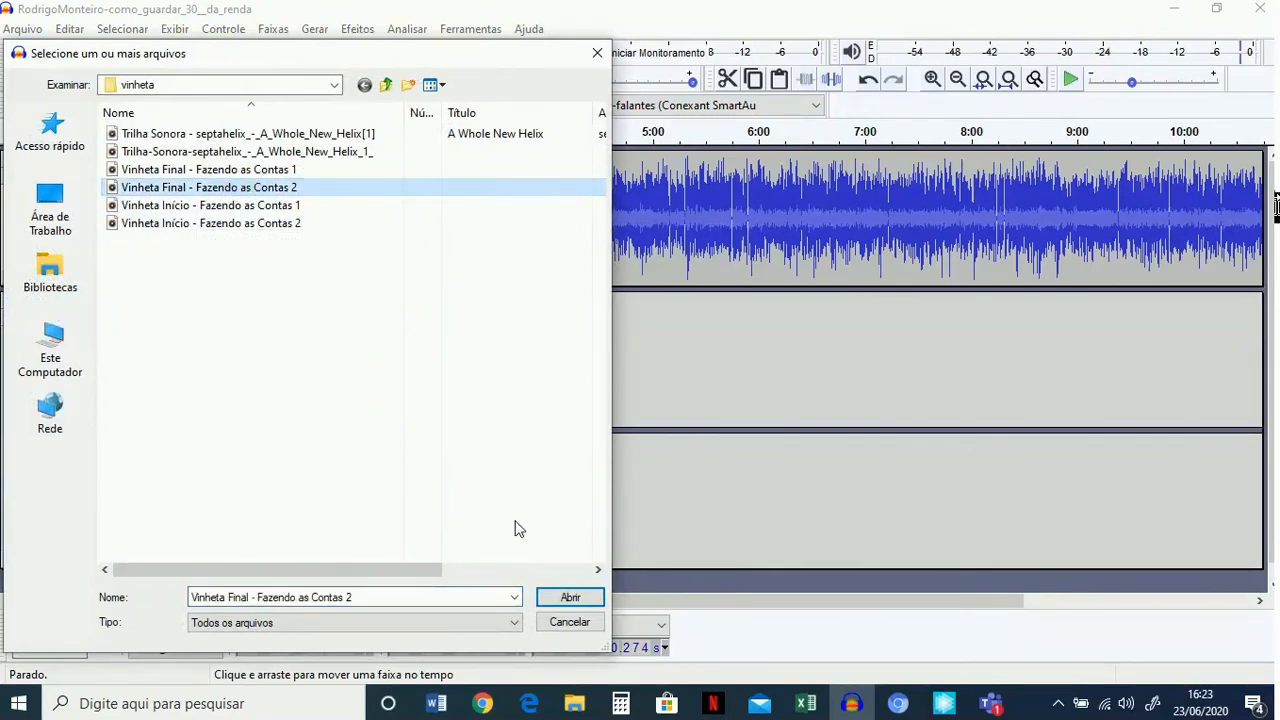
left_click(570, 598)
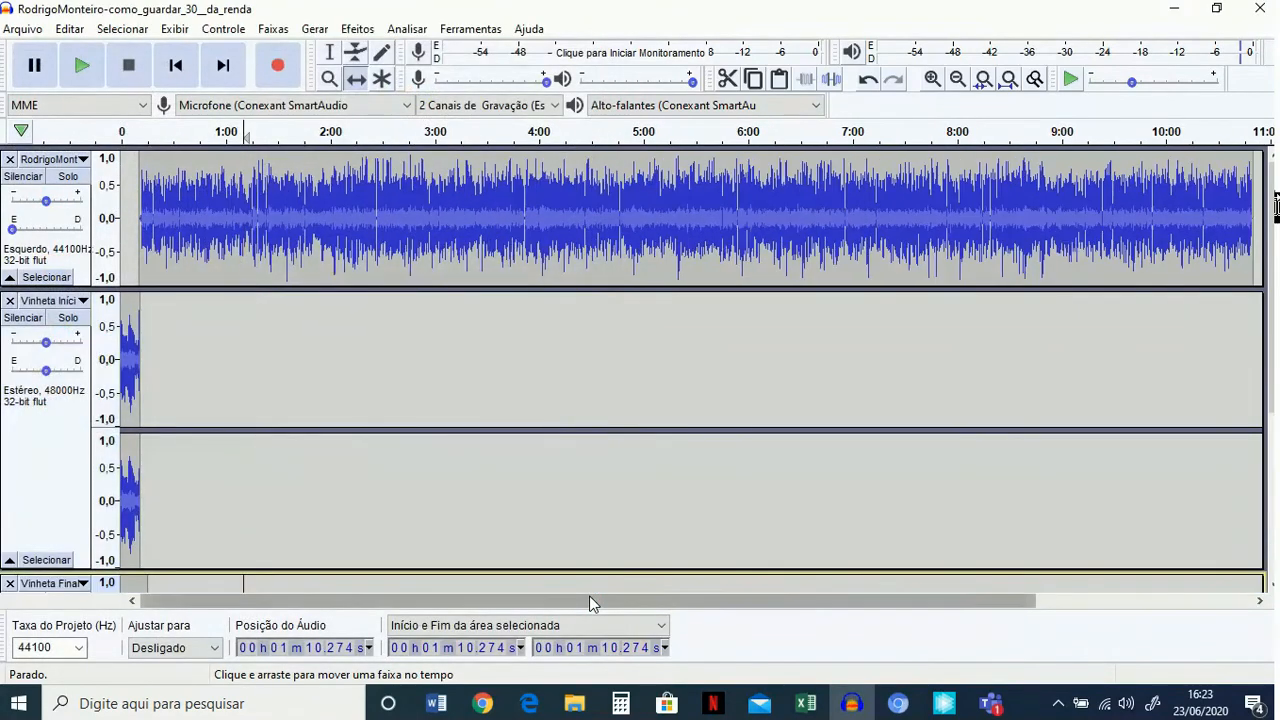
Shift the closing jingle along the timeline to start right where the voice track ends, at about 10:50.
scroll(331, 486, "down", 3)
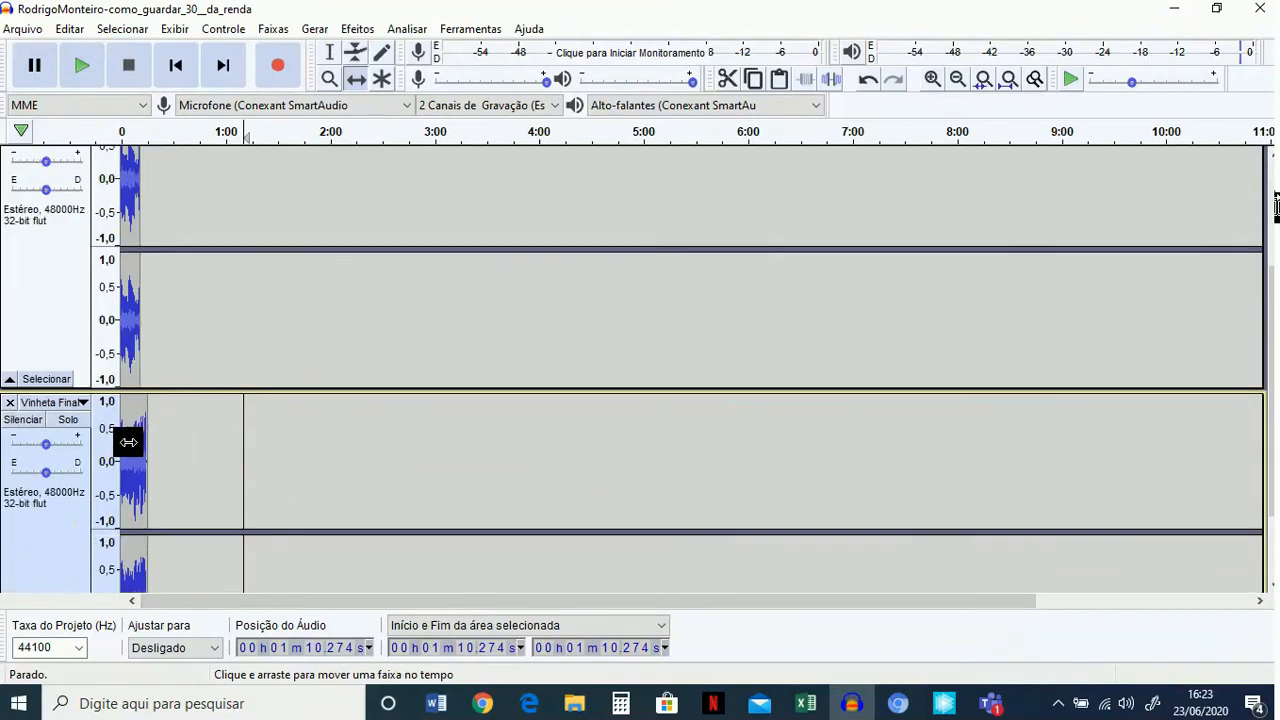
left_click_drag(121, 443, 1257, 554)
scroll(1120, 551, "down", 2)
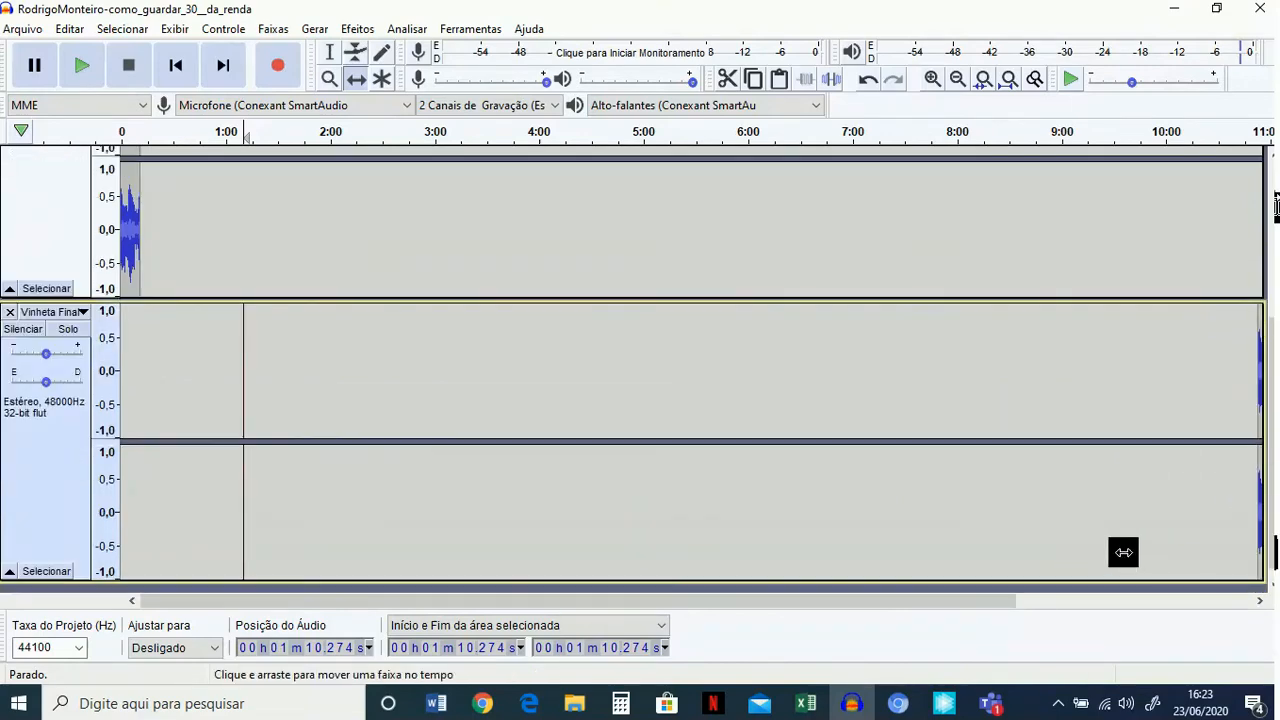
left_click_drag(1008, 597, 1082, 617)
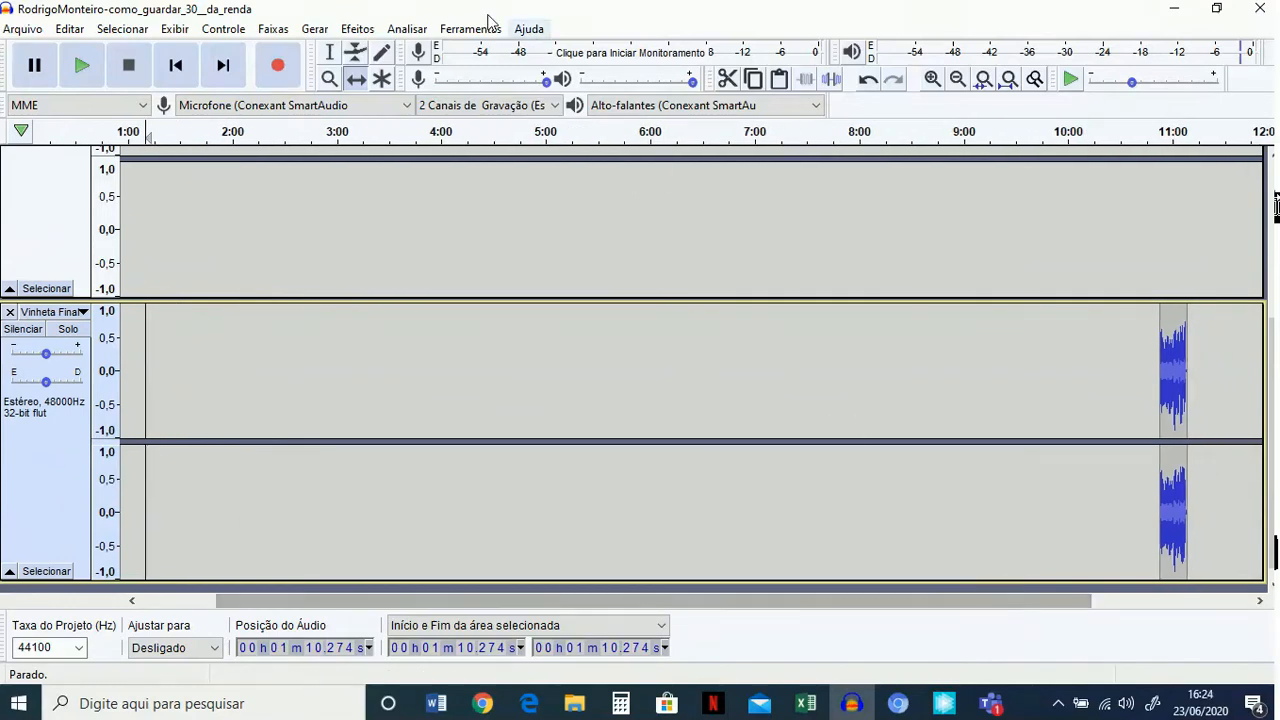
left_click(357, 79)
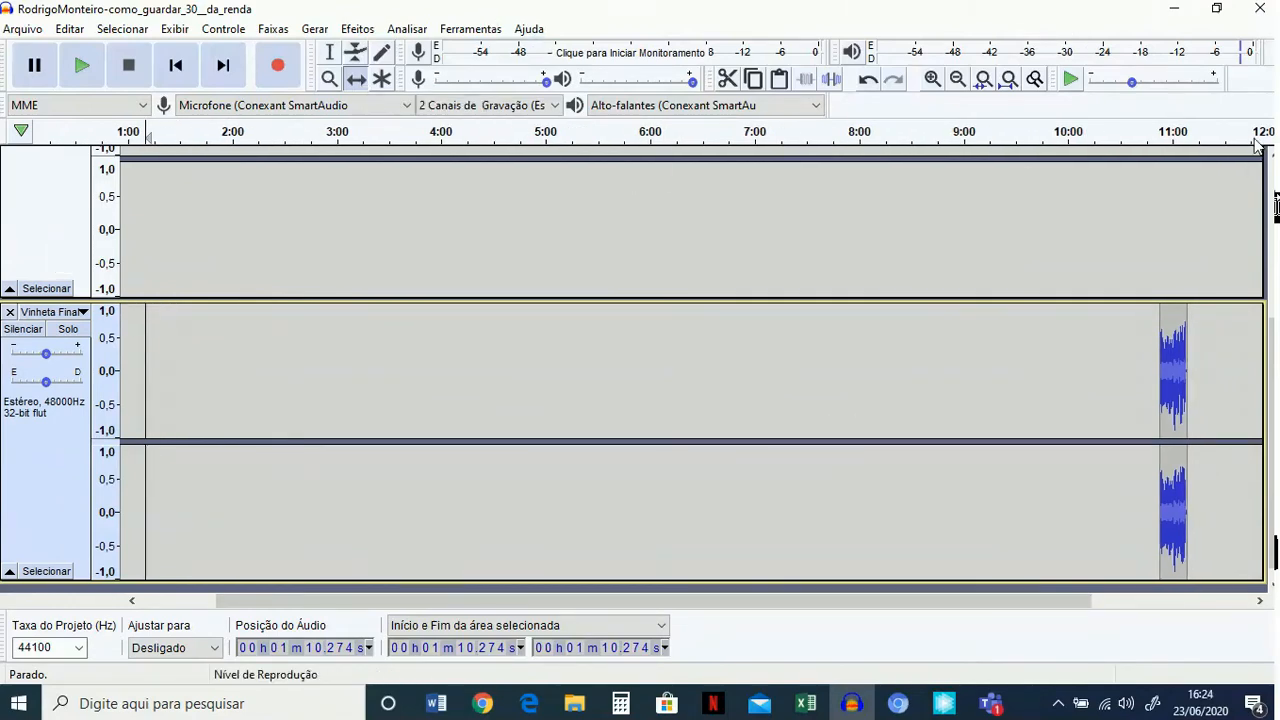
scroll(1160, 397, "up", 1)
scroll(1160, 397, "up", 2)
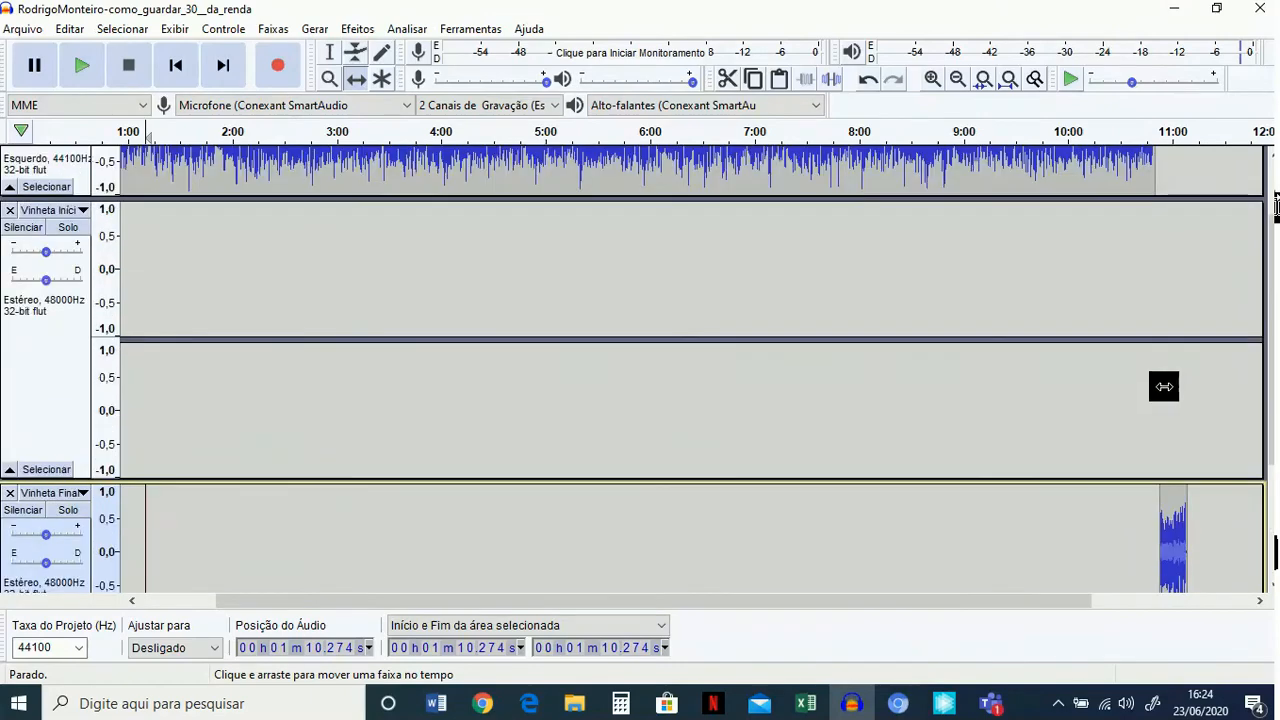
mouse_move(1161, 499)
left_mouse_down()
mouse_move(1122, 503)
mouse_move(1166, 503)
mouse_move(1153, 504)
left_mouse_up()
scroll(1153, 504, "down", 3)
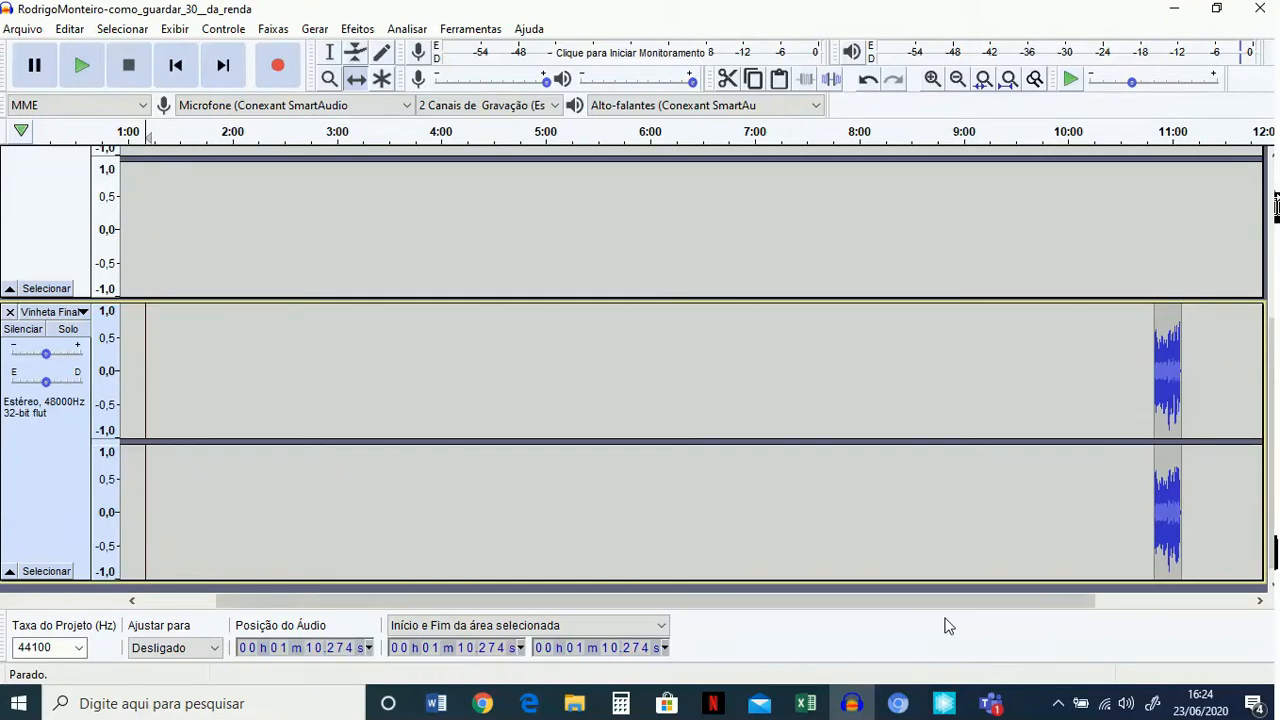
Import the background music "Trilha-Sonora-septahelix_-_A_Whole_New_Helix_1_" from the "vinheta" folder.
left_click_drag(756, 597, 440, 600)
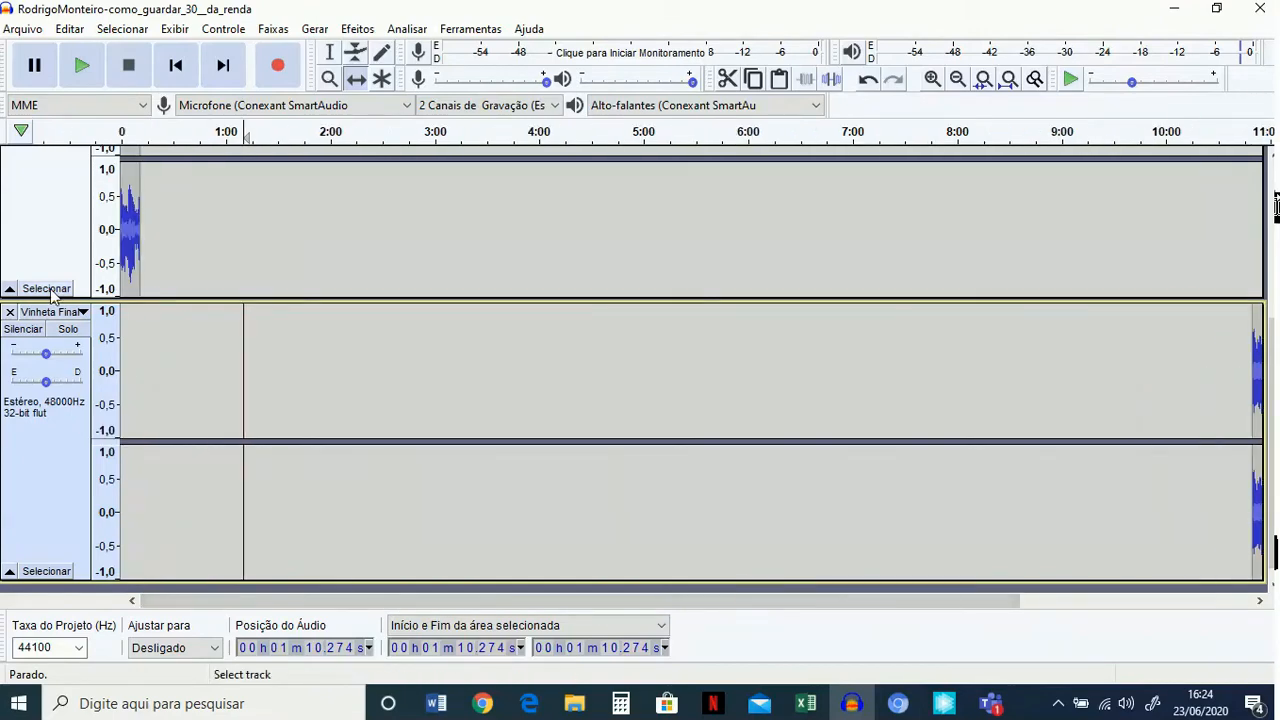
scroll(700, 457, "up", 5)
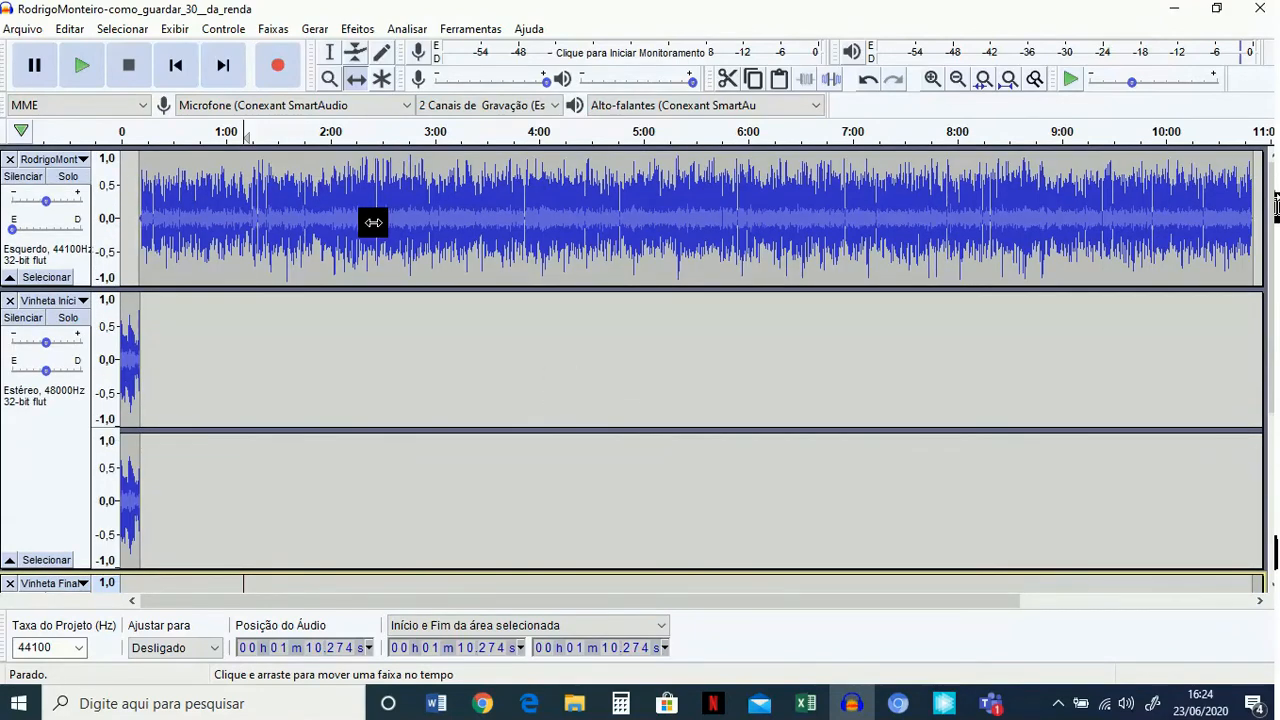
left_click(22, 28)
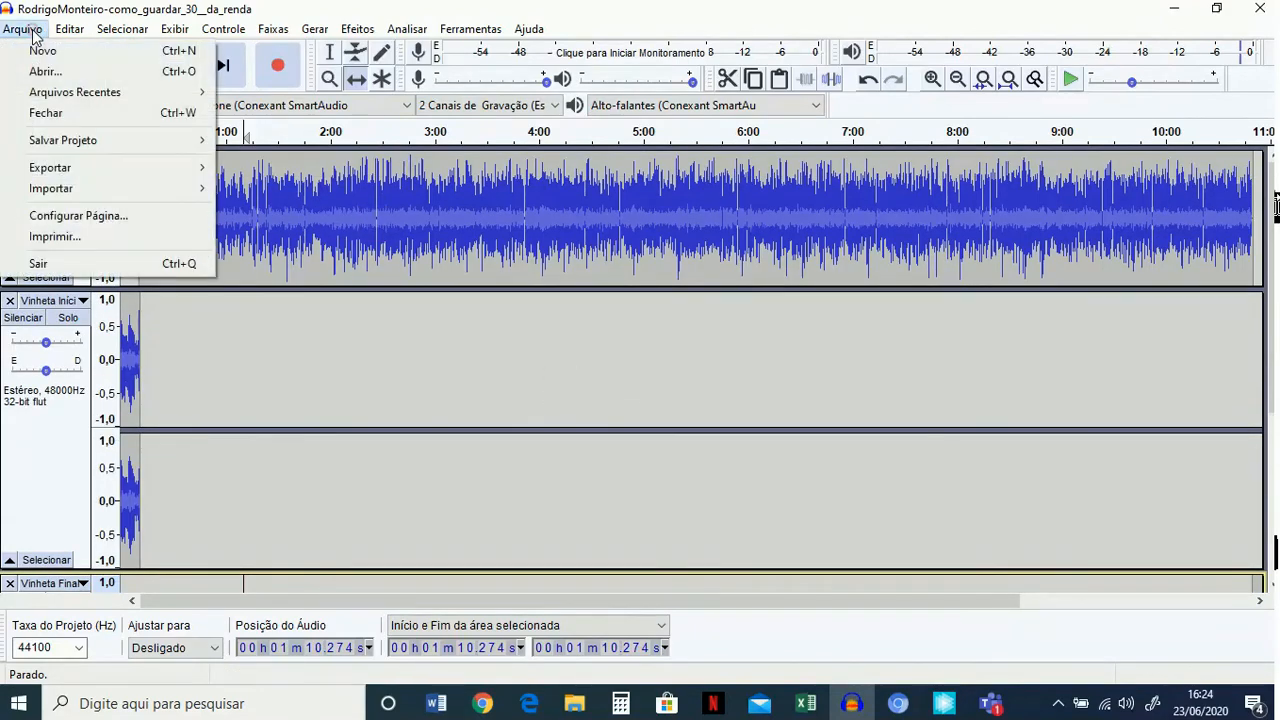
mouse_move(75, 189)
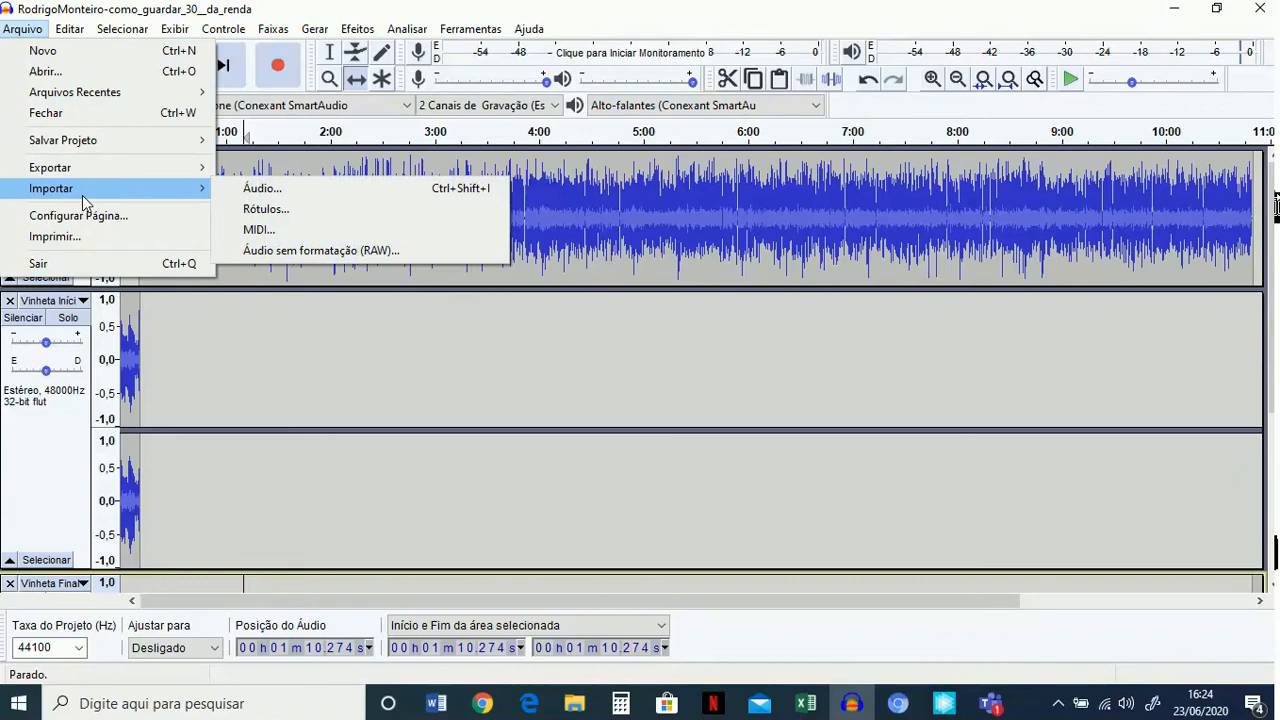
left_click(262, 189)
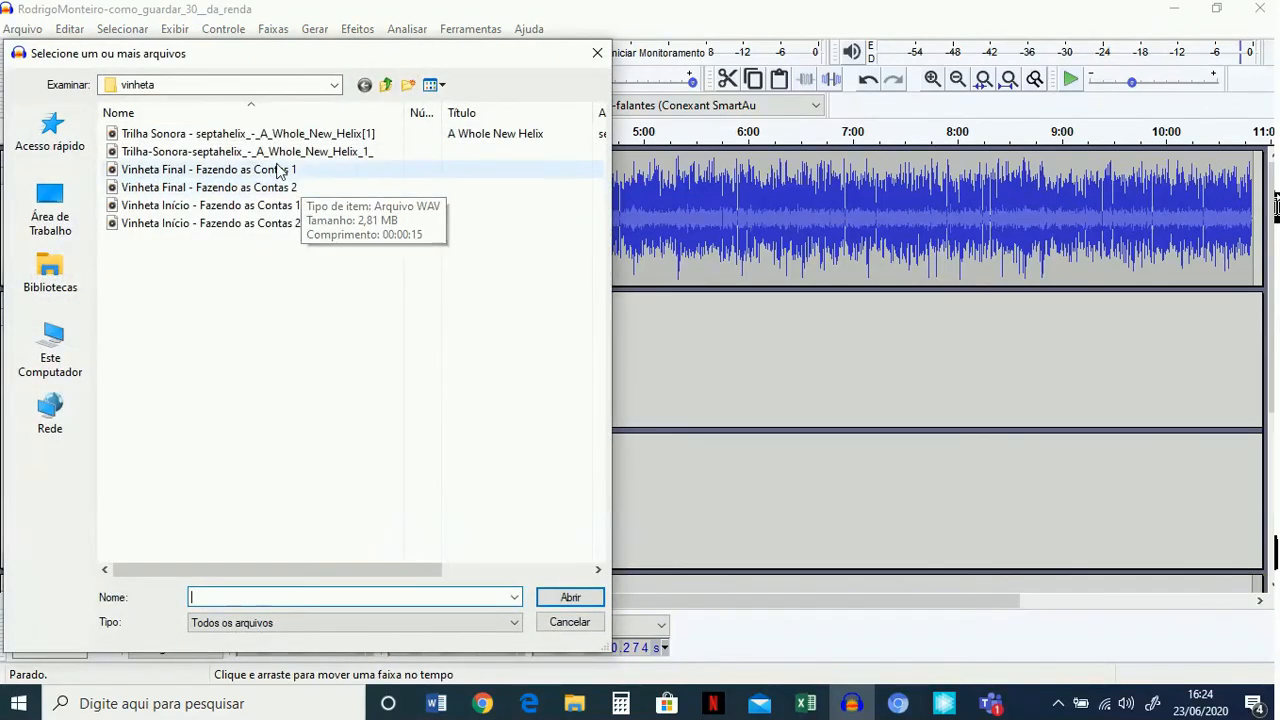
left_click(302, 154)
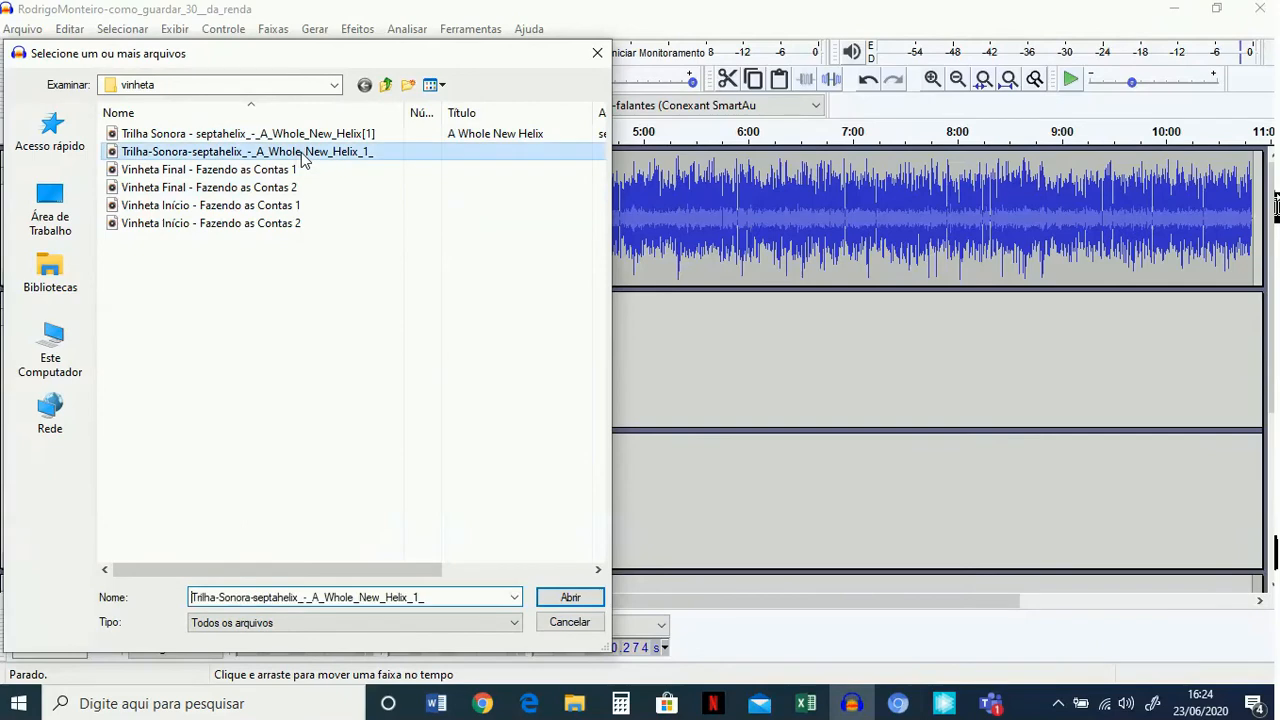
left_click(570, 597)
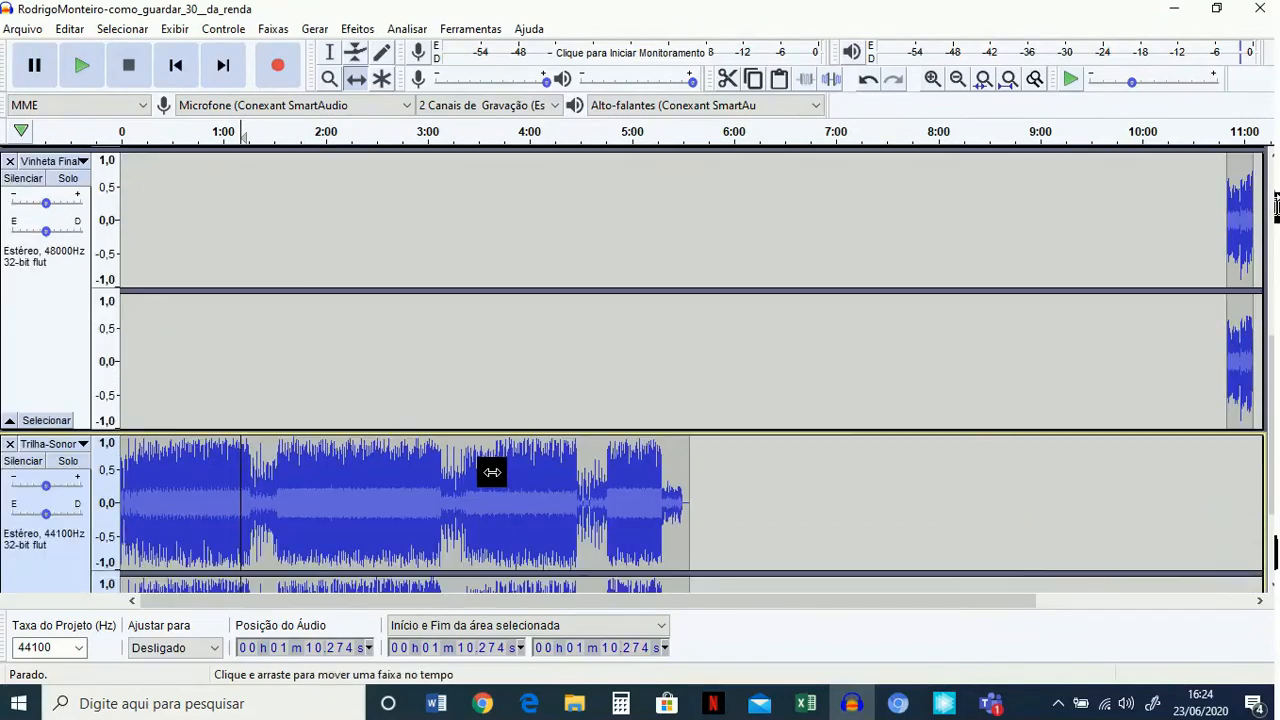
Copy the entire background music track and paste the copy after its end, at about 5:45 in the same track.
scroll(492, 472, "down", 2)
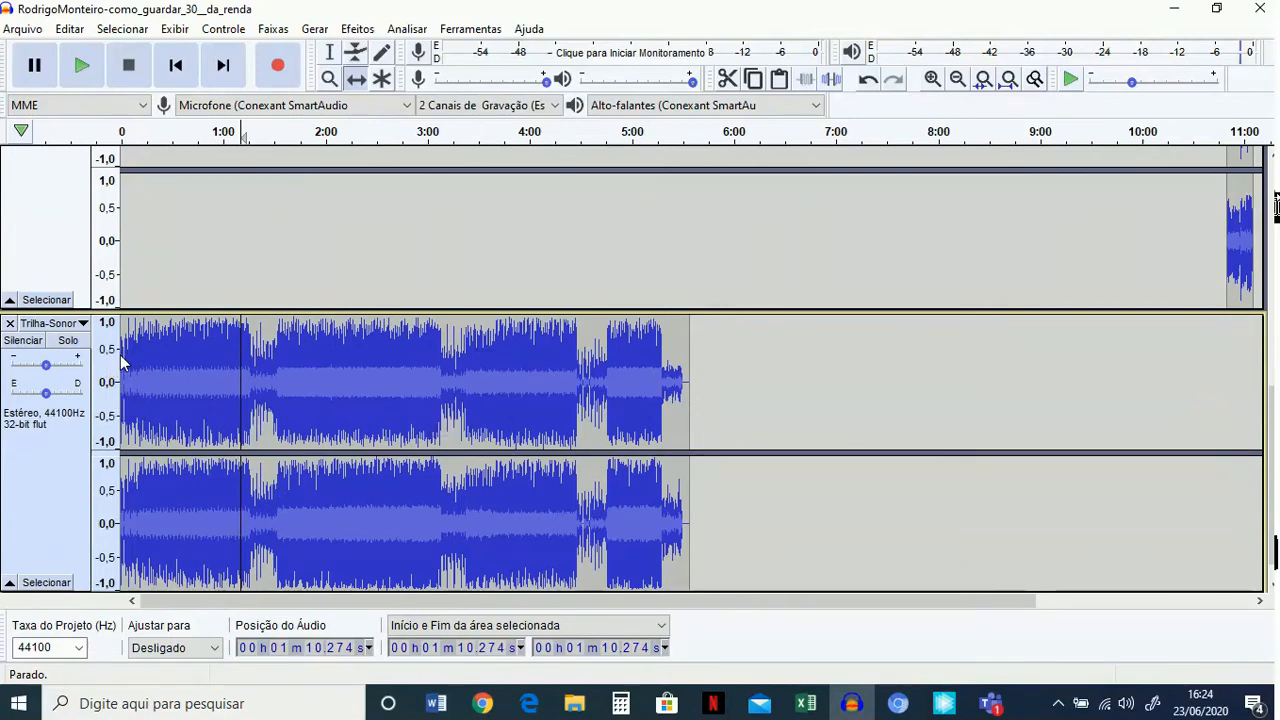
left_click(69, 455)
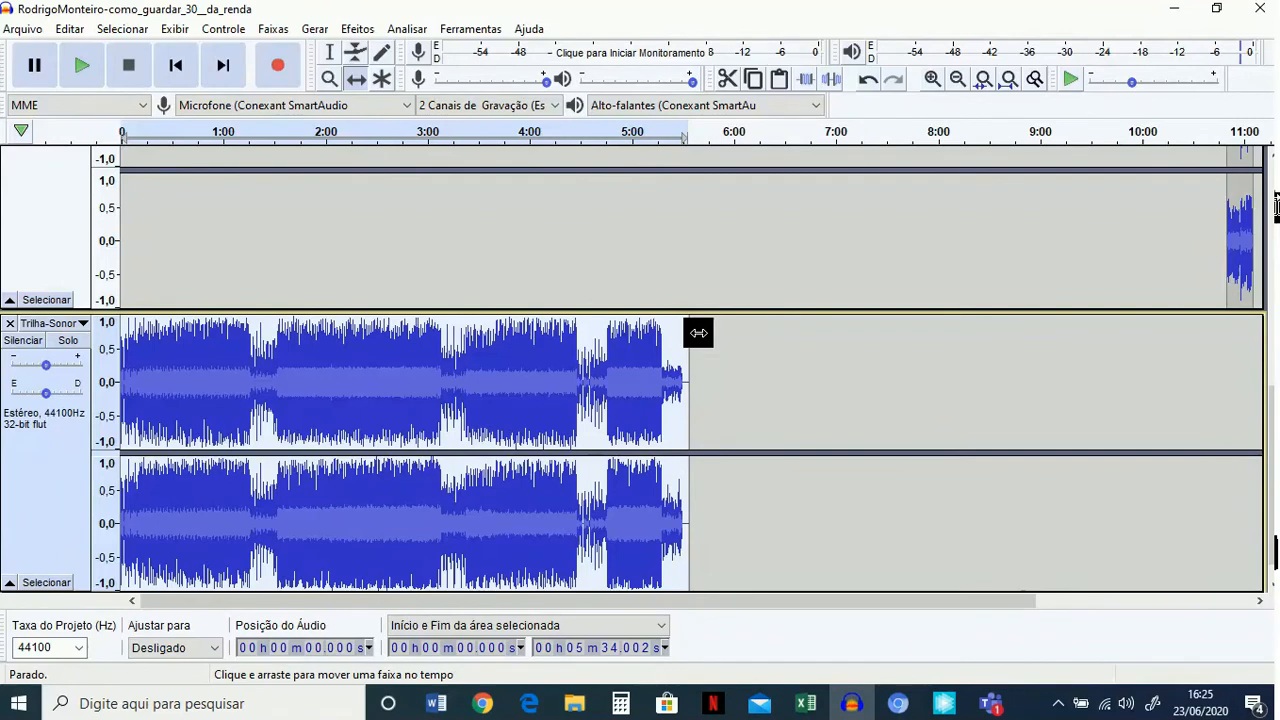
left_click(329, 52)
left_click(708, 380)
key("ctrl+v")
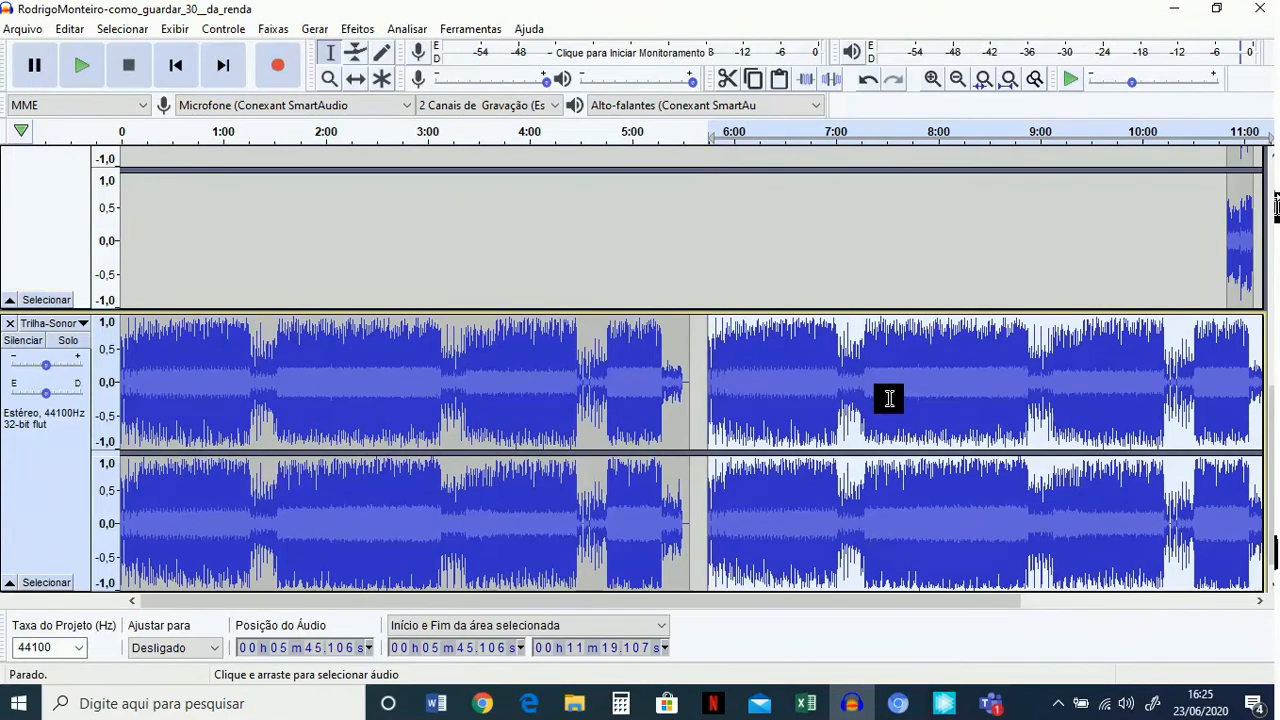
Delete the silent gap from about 5:31 to 5:45 and the tail from about 10:48 to 11:05 in the background music track.
left_click(676, 410)
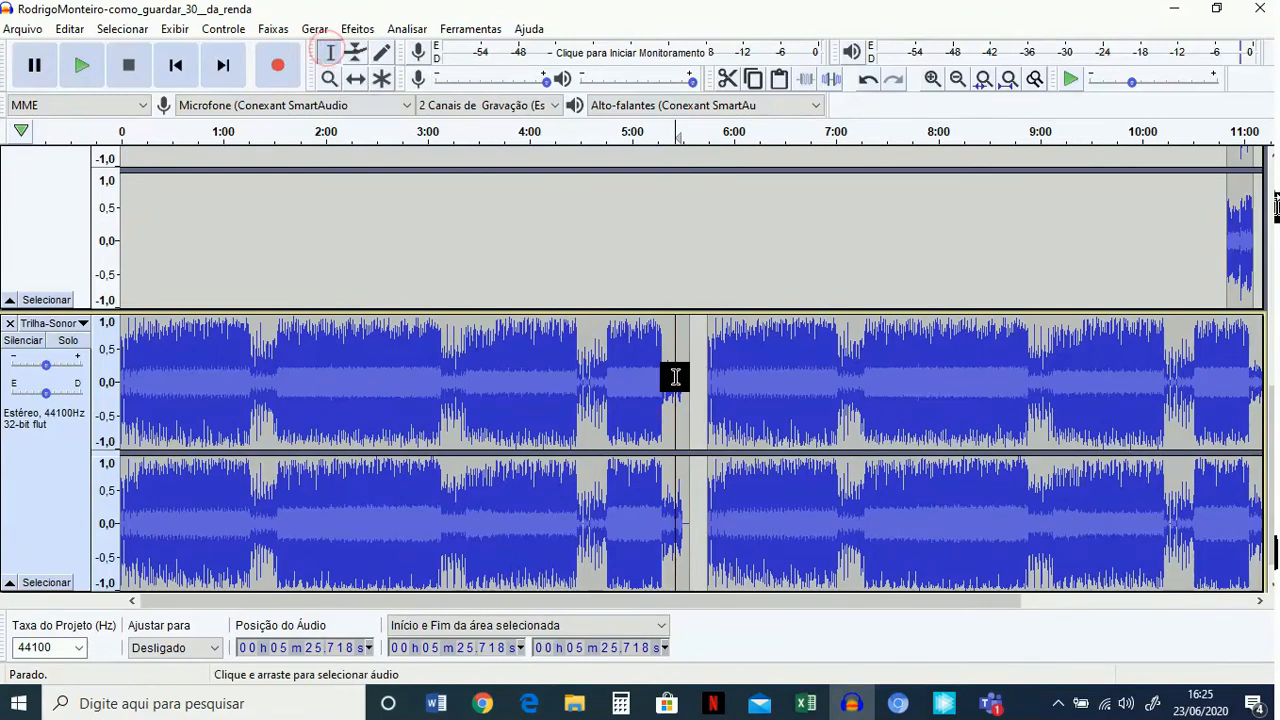
left_click_drag(708, 386, 683, 390)
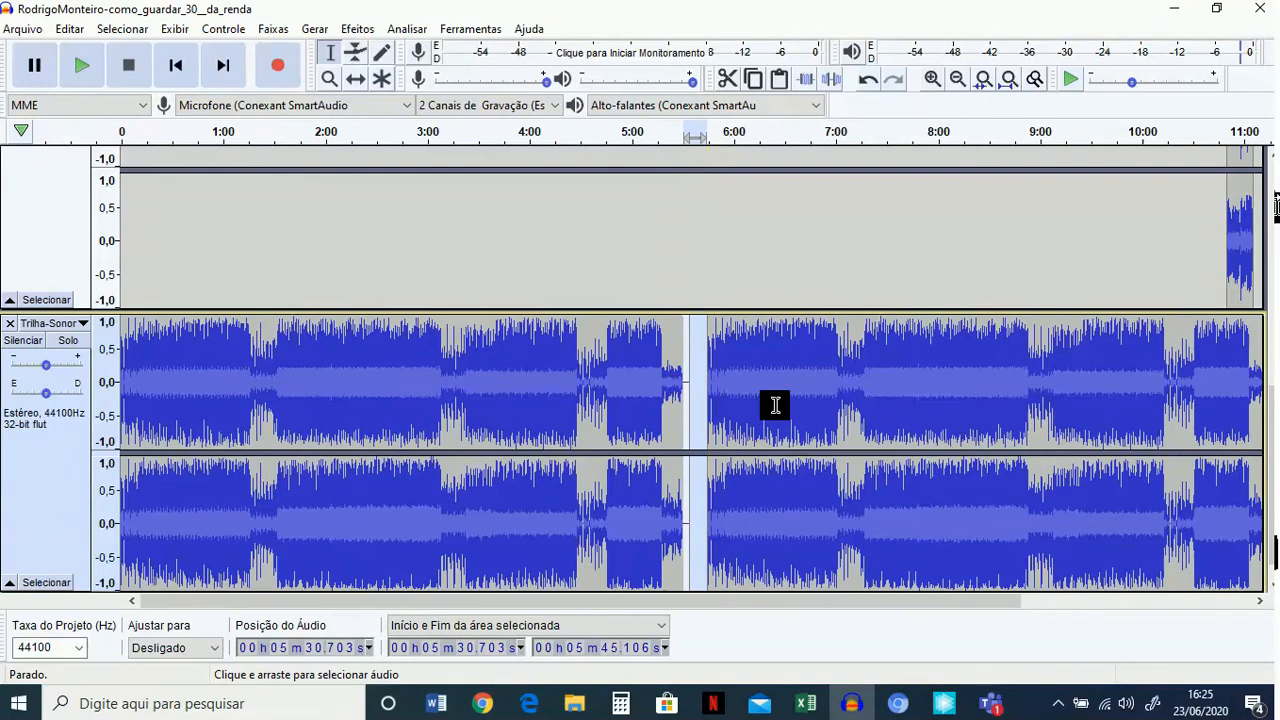
key("Delete")
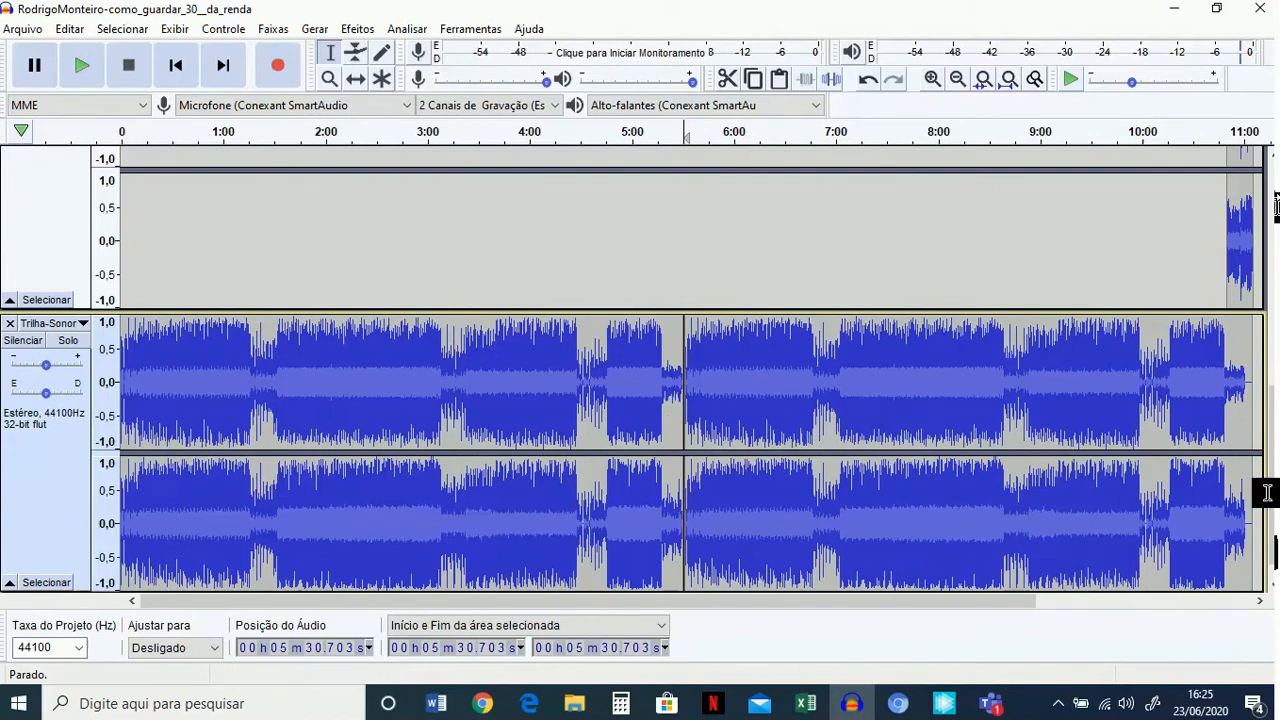
left_click_drag(1253, 425, 1224, 429)
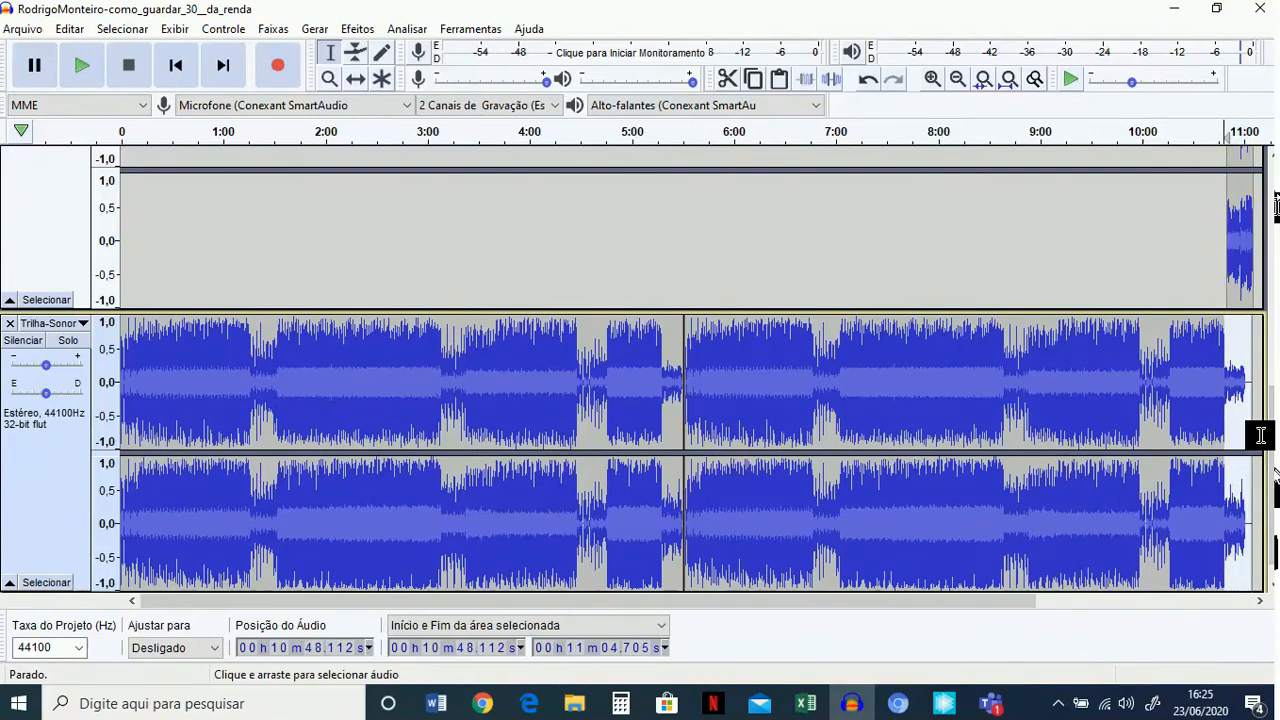
key("Delete")
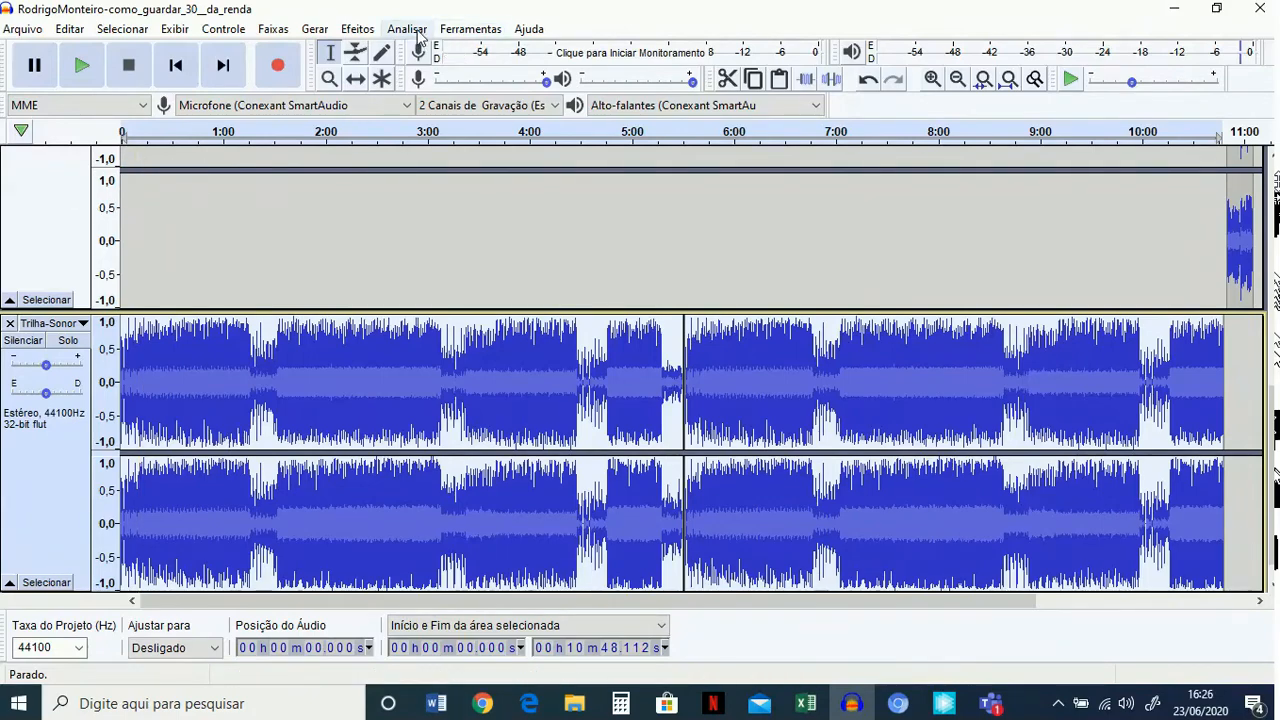
Amplify the entire background music track by -30 dB.
left_click(357, 28)
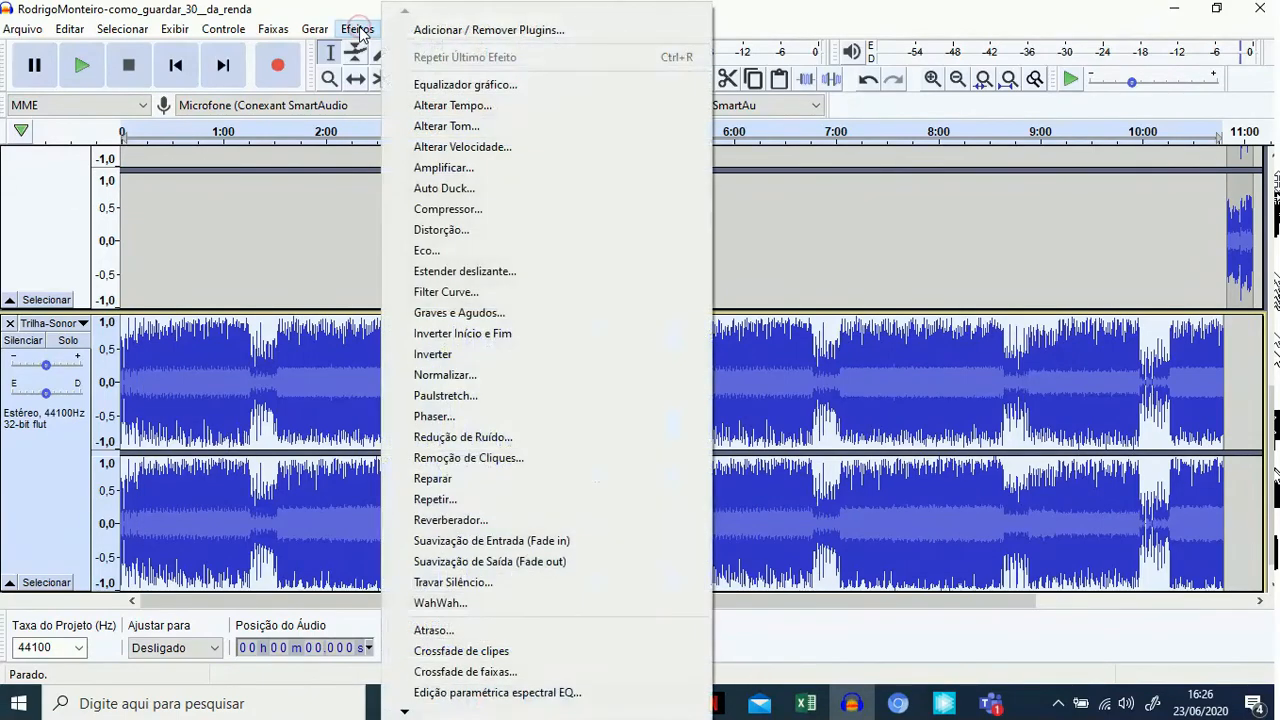
left_click(446, 168)
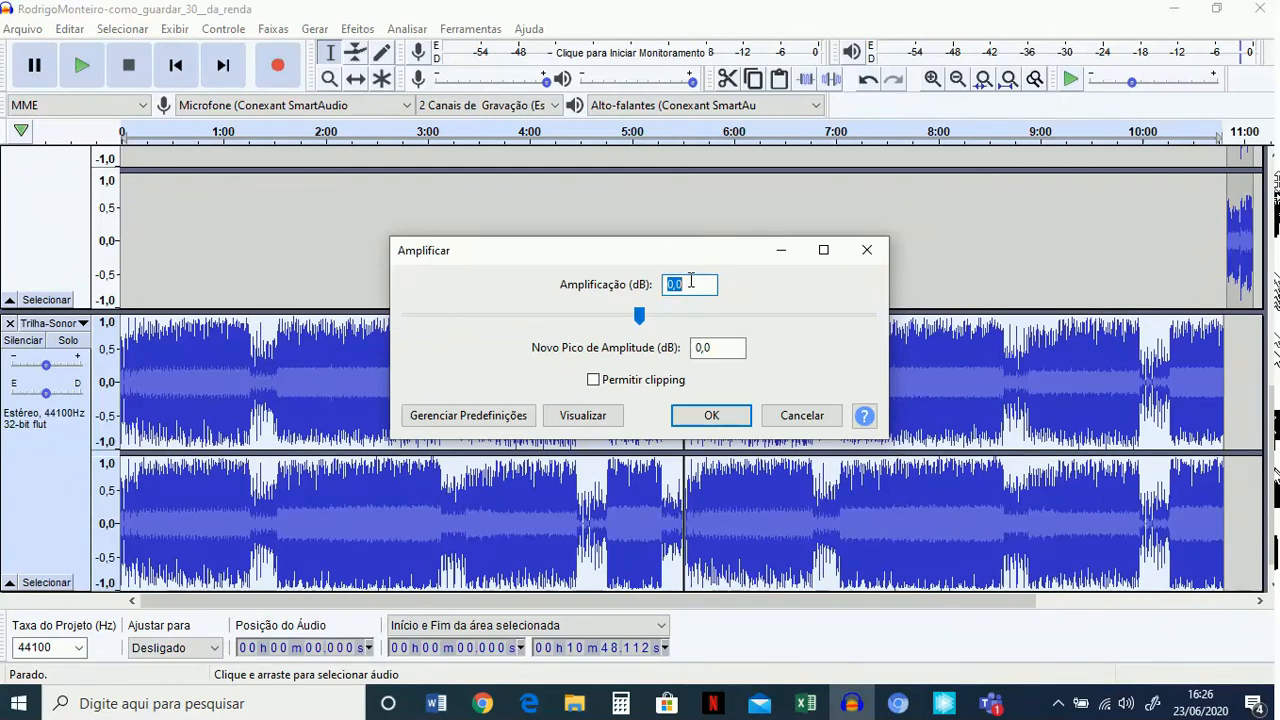
type("-")
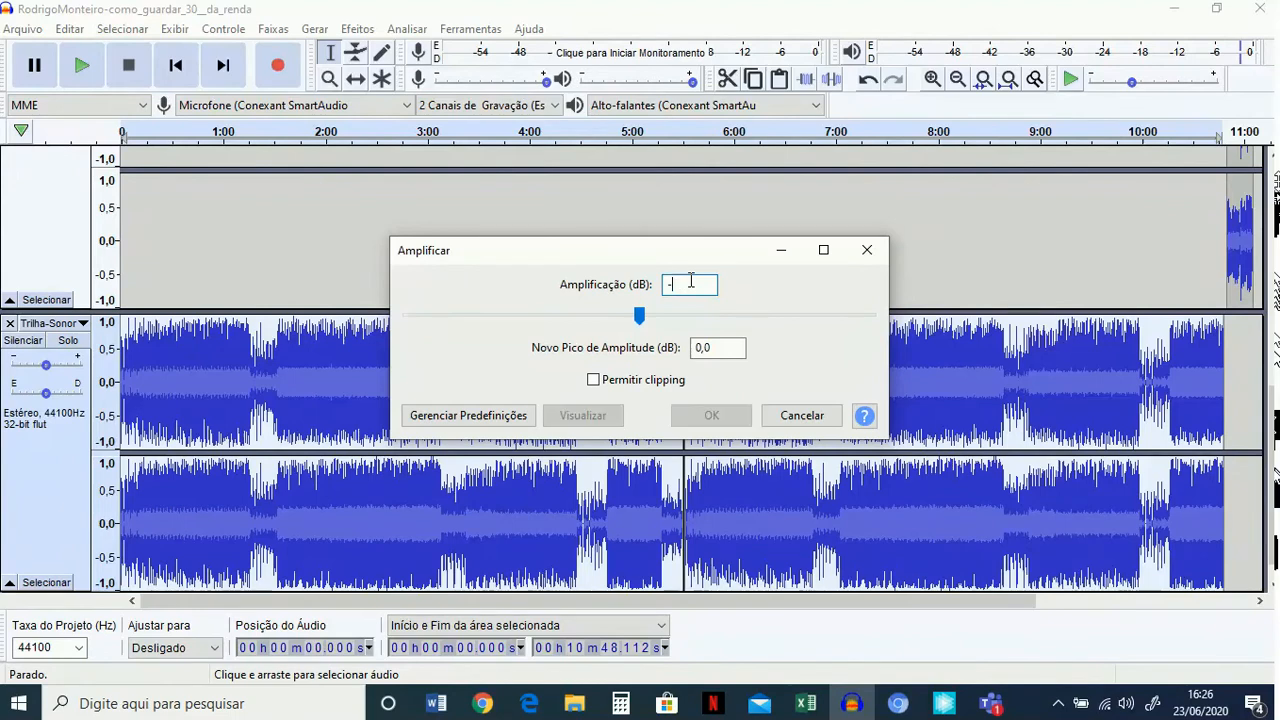
type("30")
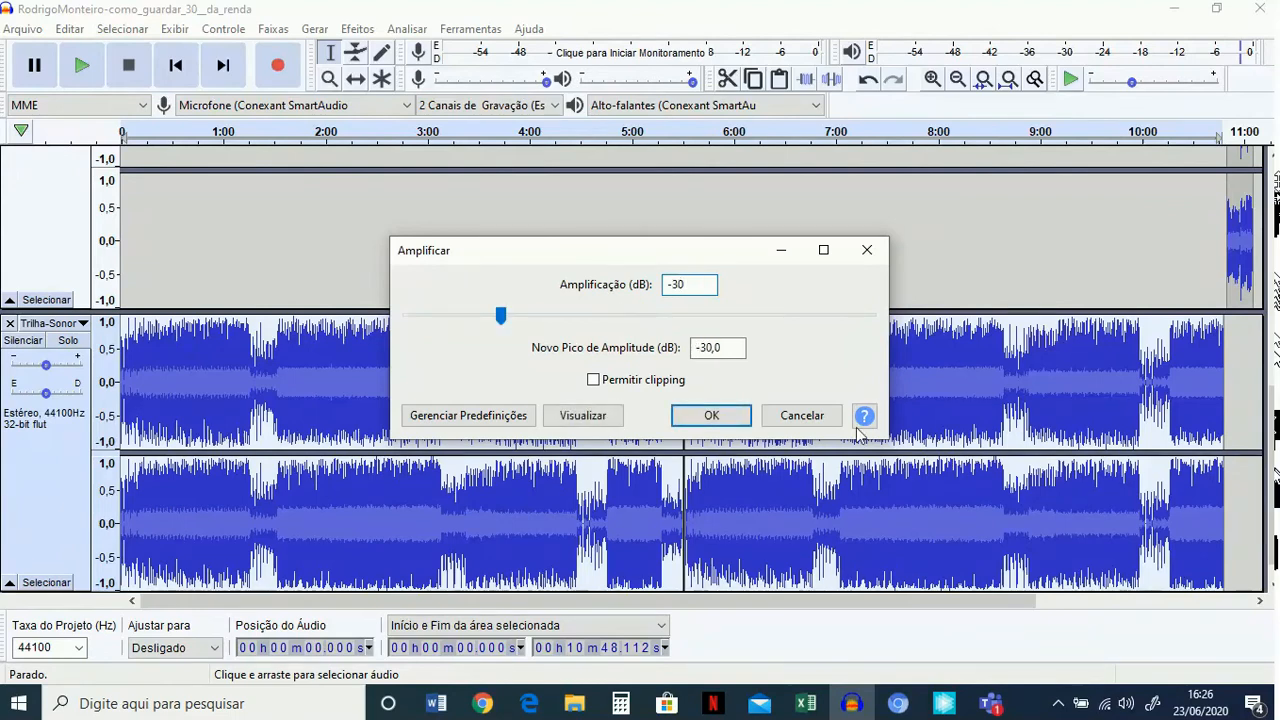
left_click(728, 418)
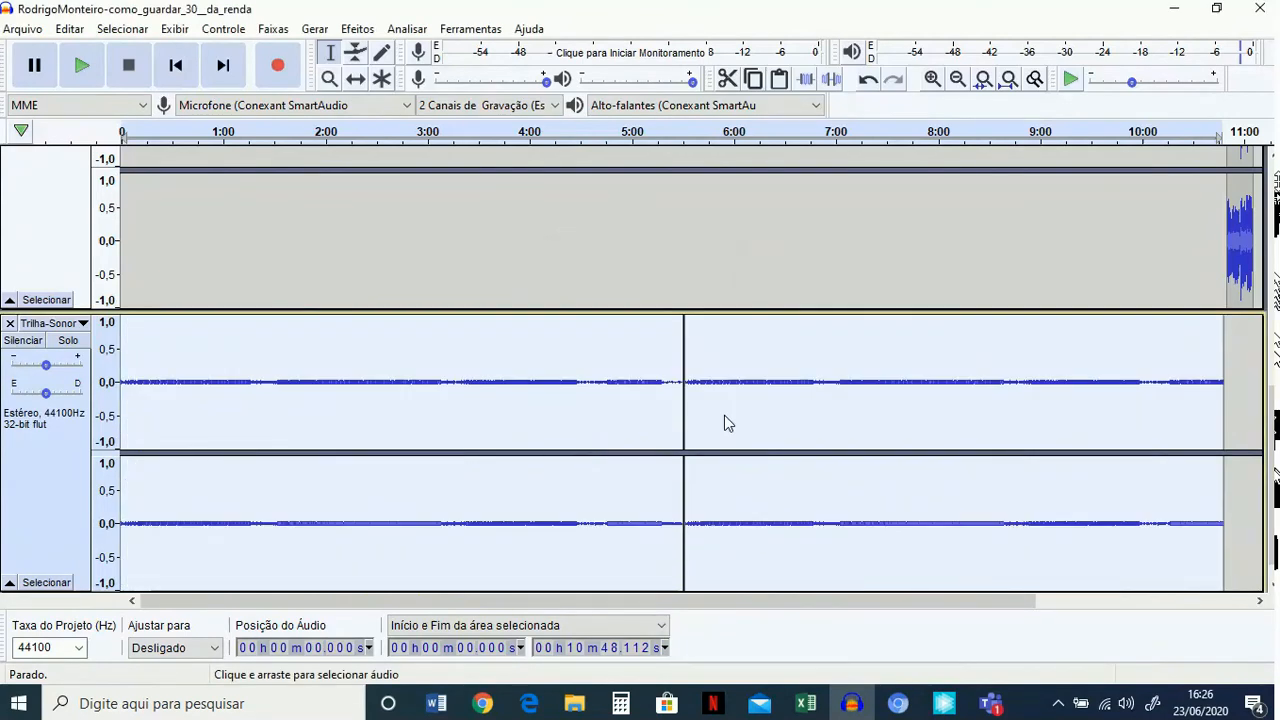
Delete the stretch of background music that overlaps the opening jingle, from 0 to about 10.7 seconds.
scroll(369, 371, "up", 3)
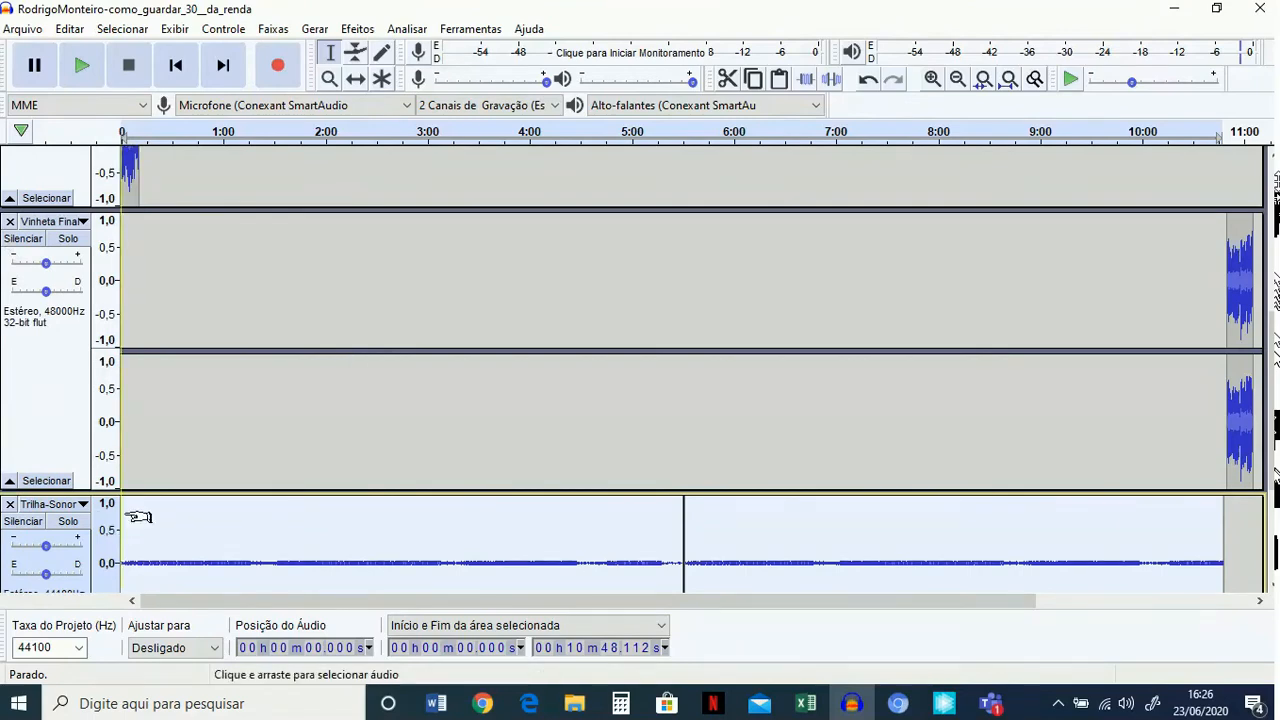
scroll(127, 512, "down", 3)
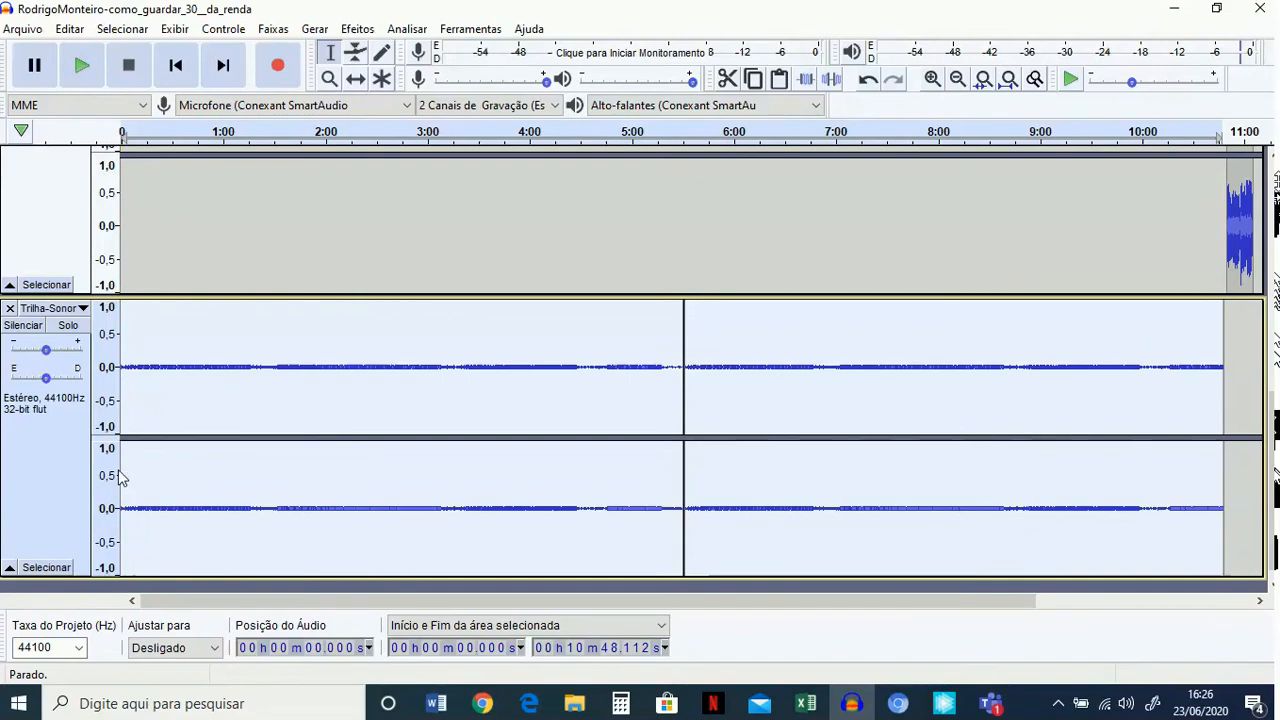
left_click_drag(122, 476, 145, 466)
scroll(145, 466, "up", 3)
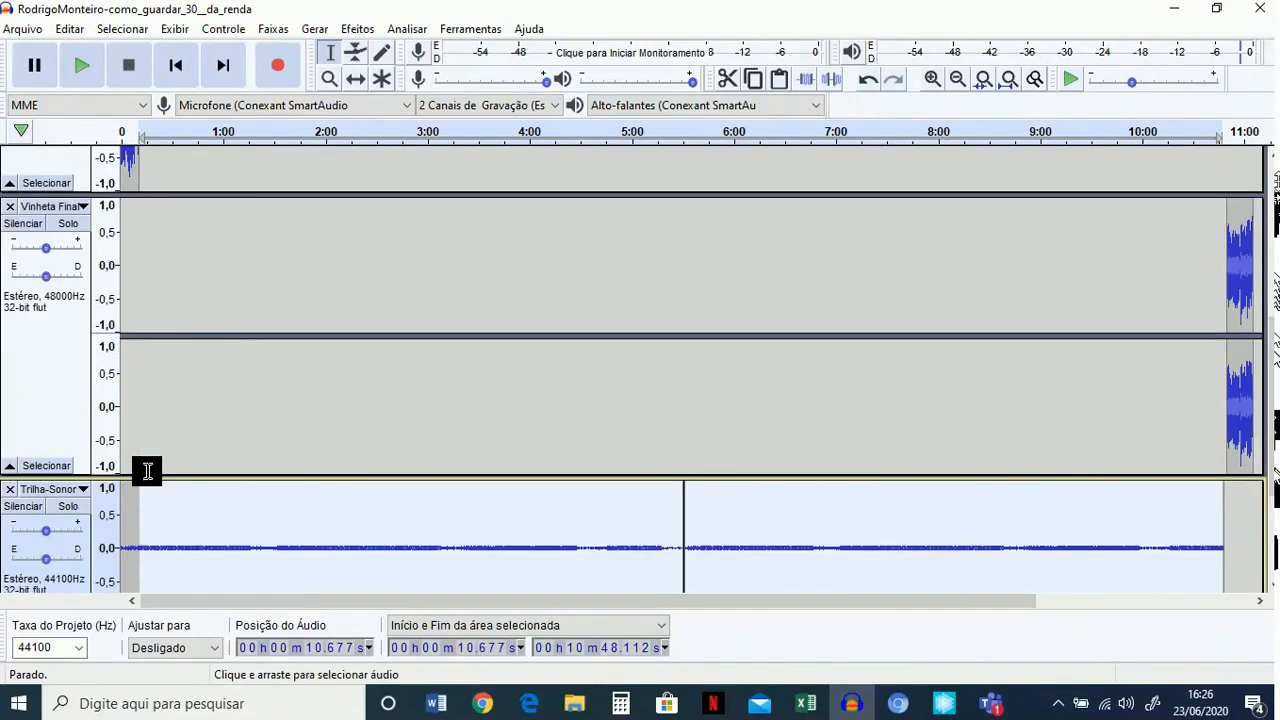
left_click(132, 540)
scroll(132, 540, "down", 3)
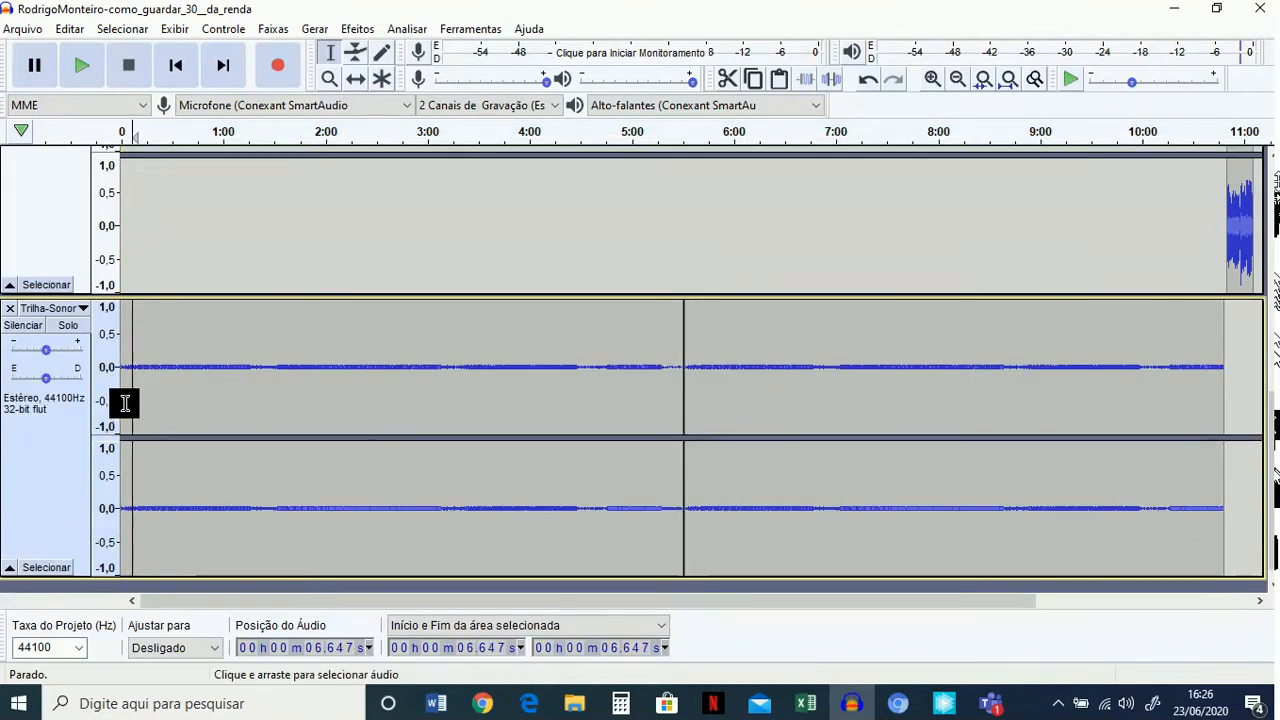
left_click_drag(123, 397, 136, 399)
key("Delete")
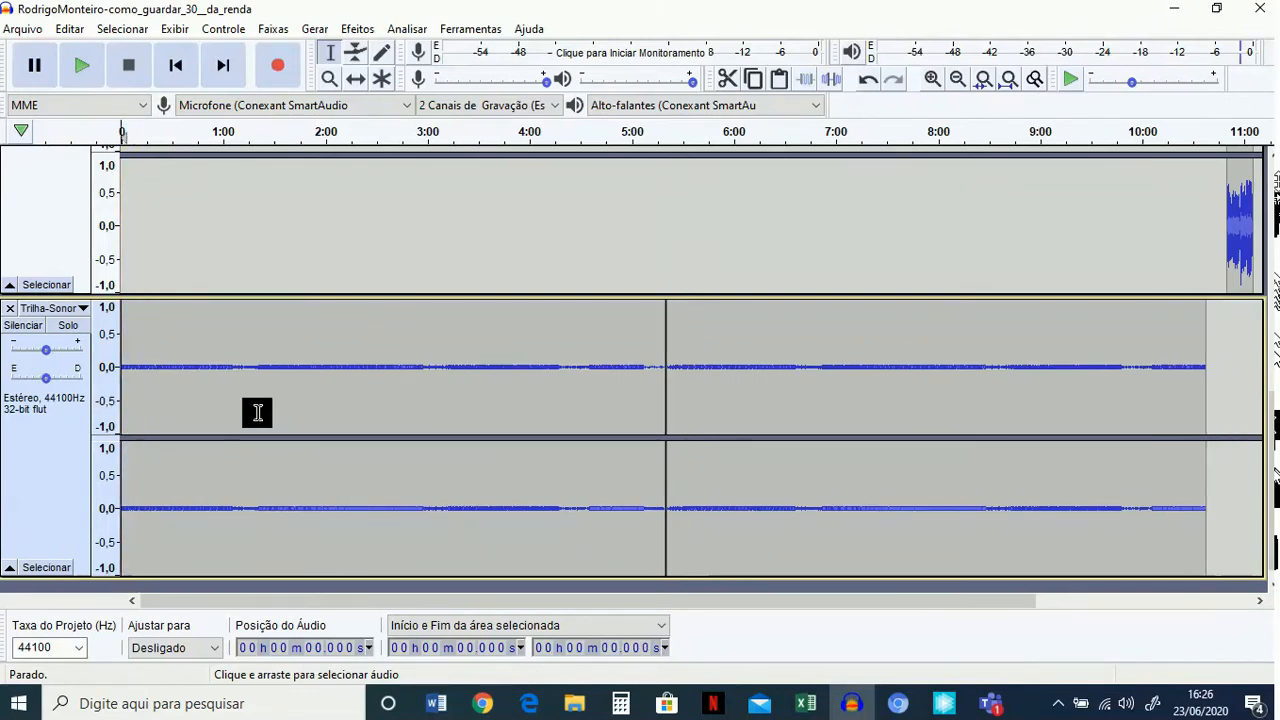
Shift the background music along the timeline to start where the opening jingle ends, at about 10.7 seconds.
left_click(356, 79)
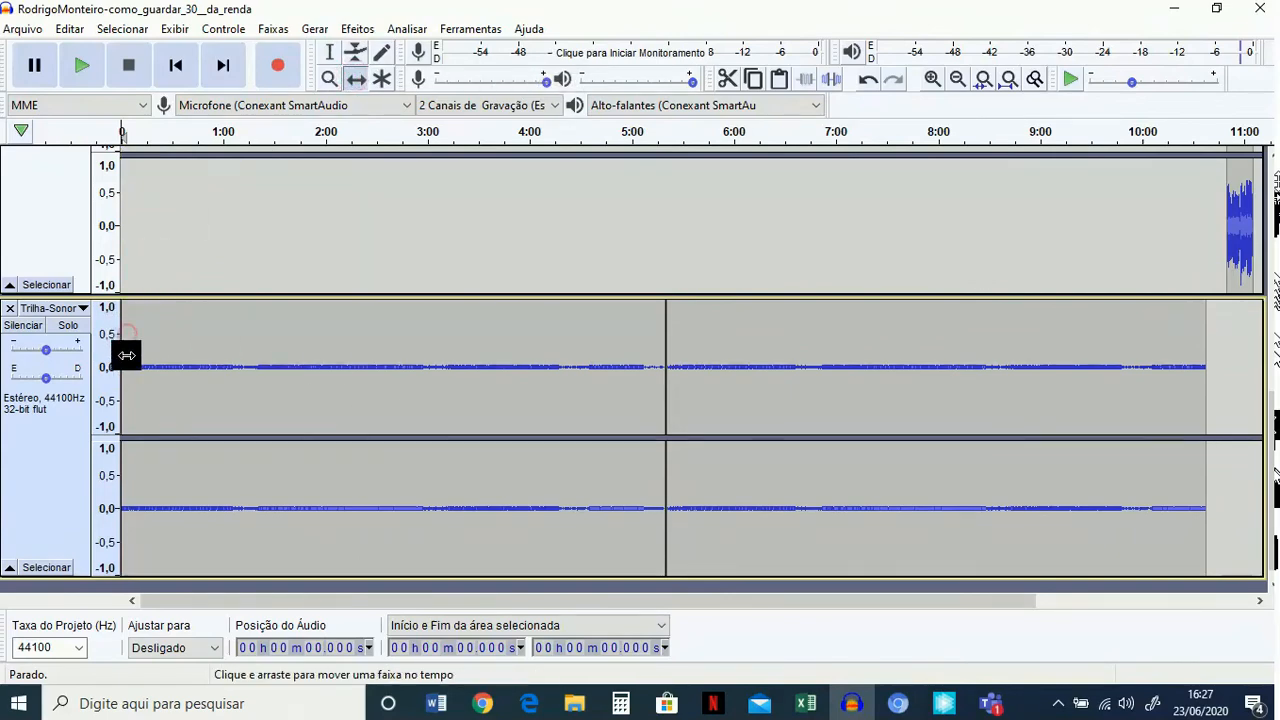
left_click(55, 449)
left_click_drag(129, 363, 145, 362)
Play the mix from just after the opening jingle to check the background music level against the voice, and stop playback.
scroll(214, 297, "up", 5)
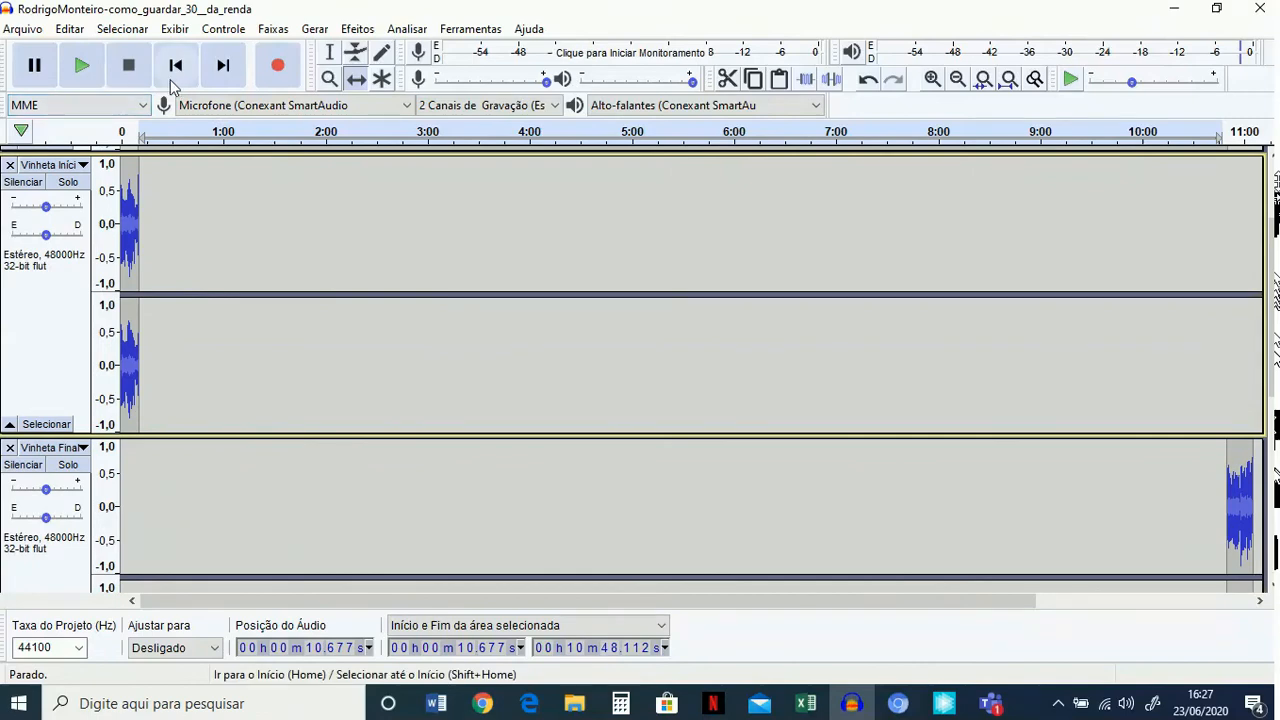
left_click(144, 130)
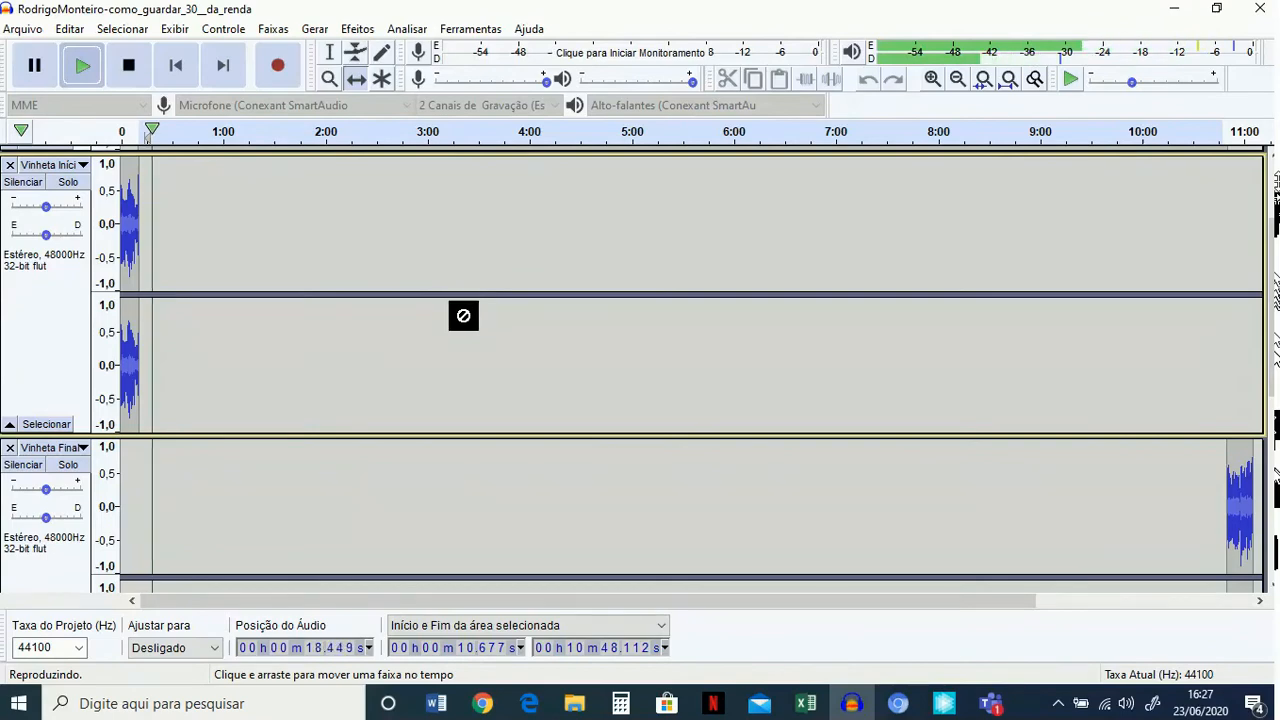
scroll(463, 316, "down", 1)
scroll(463, 316, "down", 2)
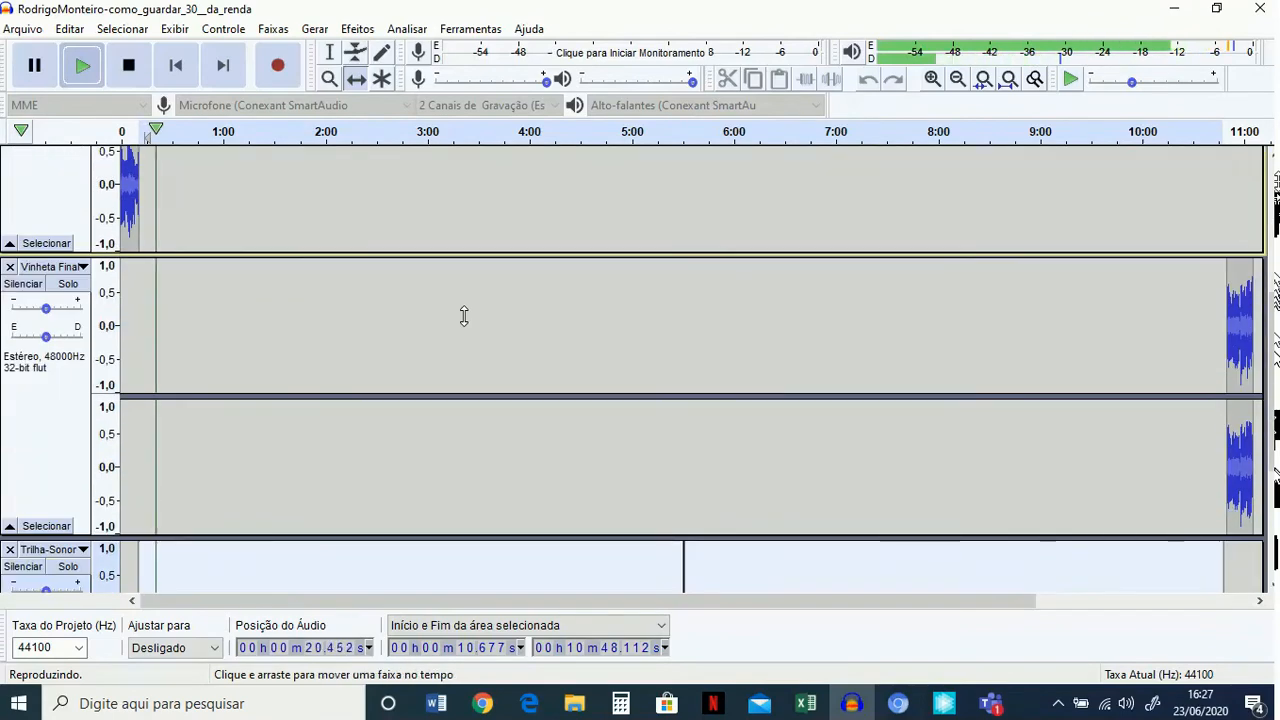
left_click(128, 65)
scroll(387, 416, "down", 2)
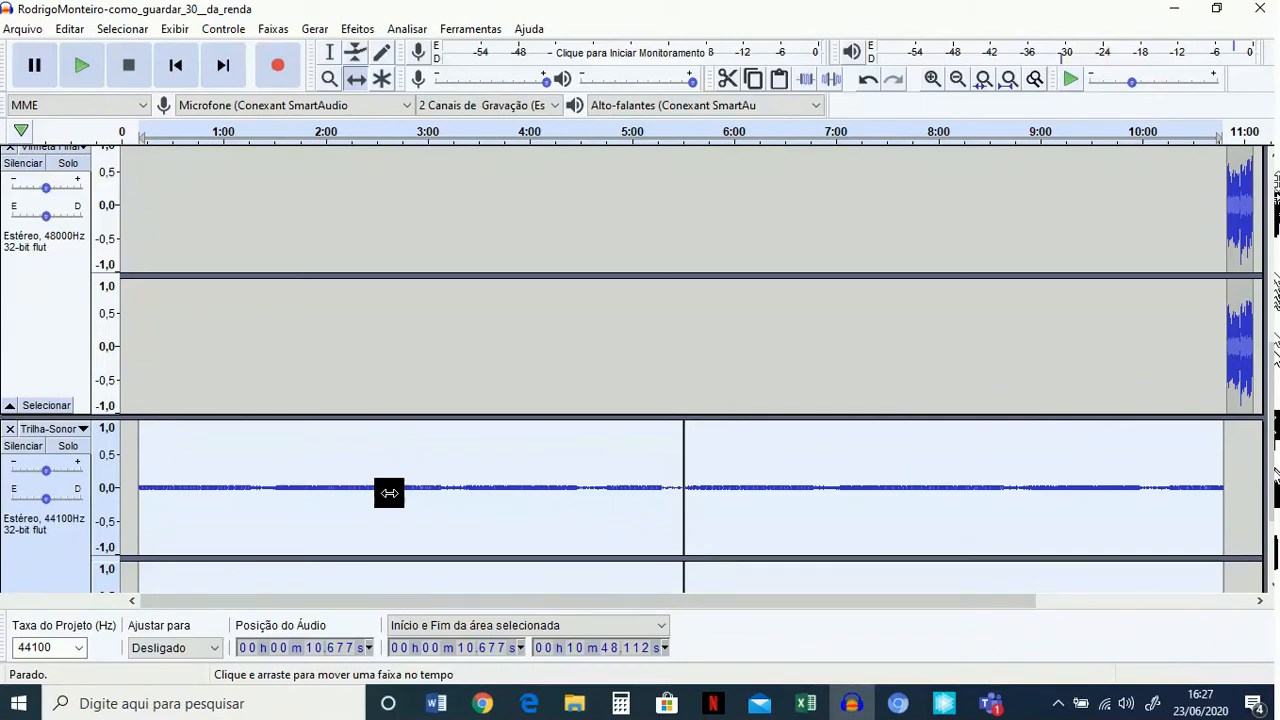
Undo the background music's time shift, the deletion at its start and its amplification.
key("ctrl+z")
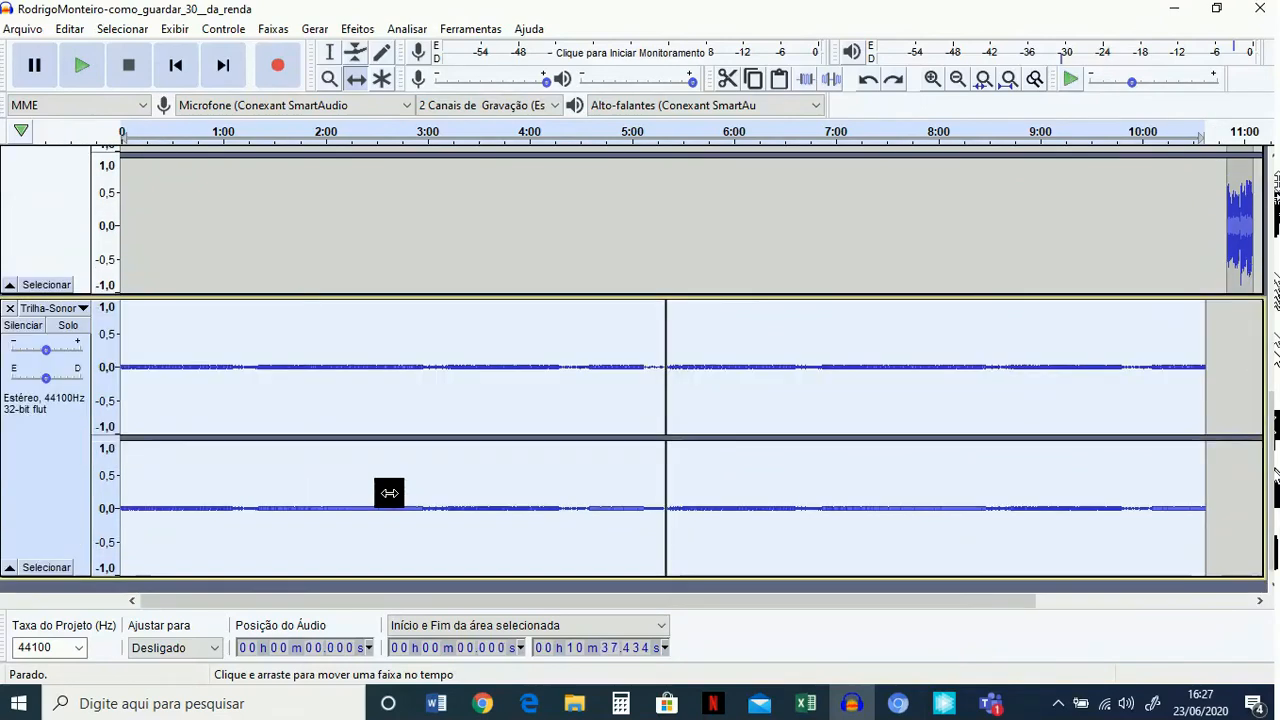
key("ctrl+y")
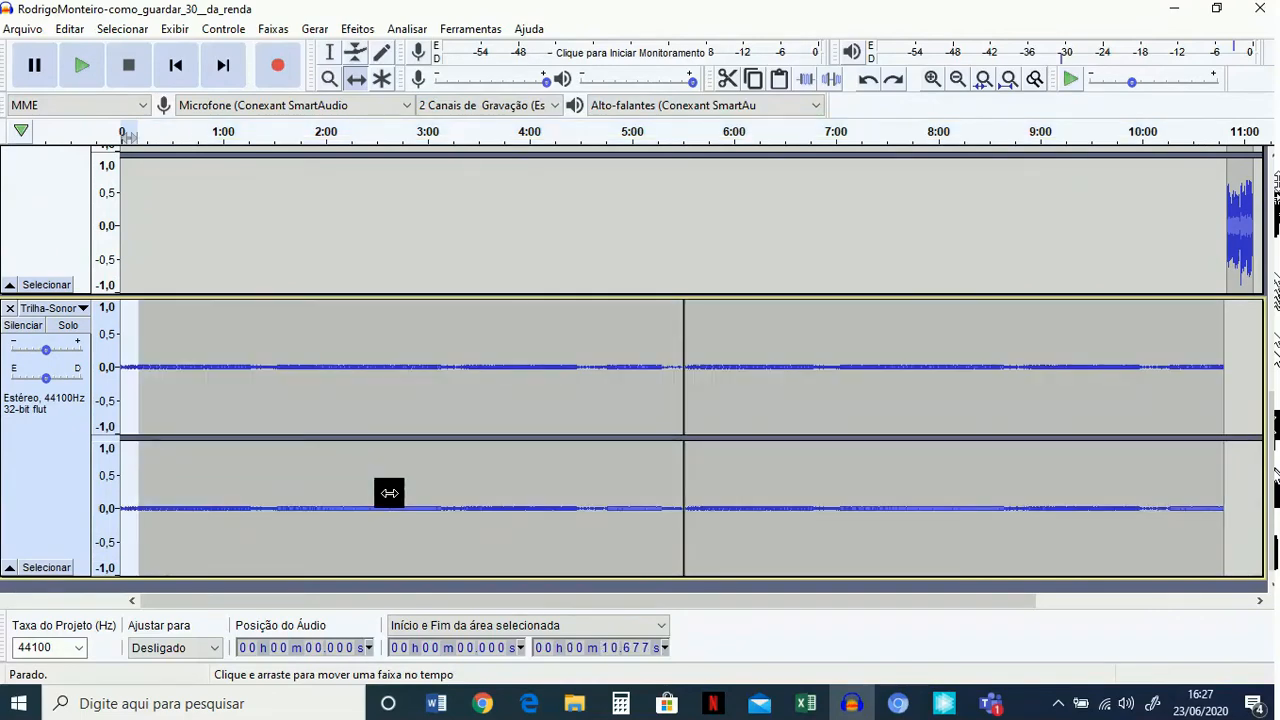
key("ctrl+z")
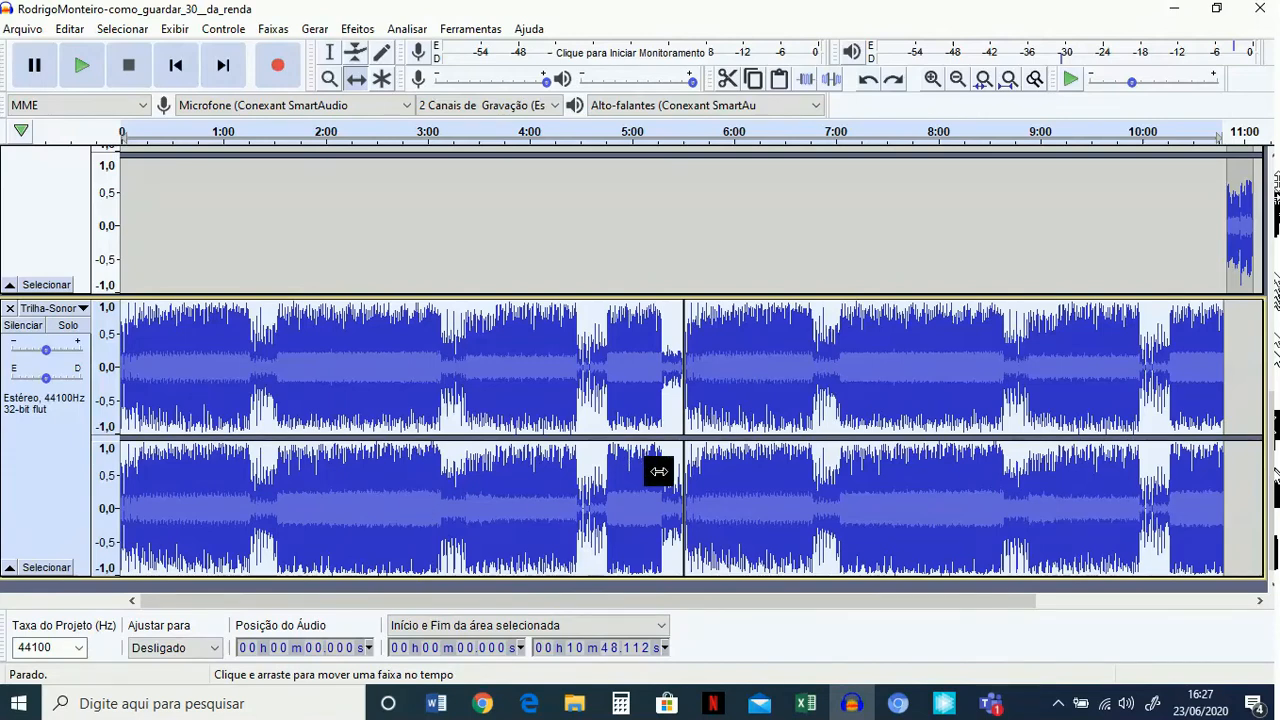
Amplify the entire background music track by -25 dB.
left_click(358, 29)
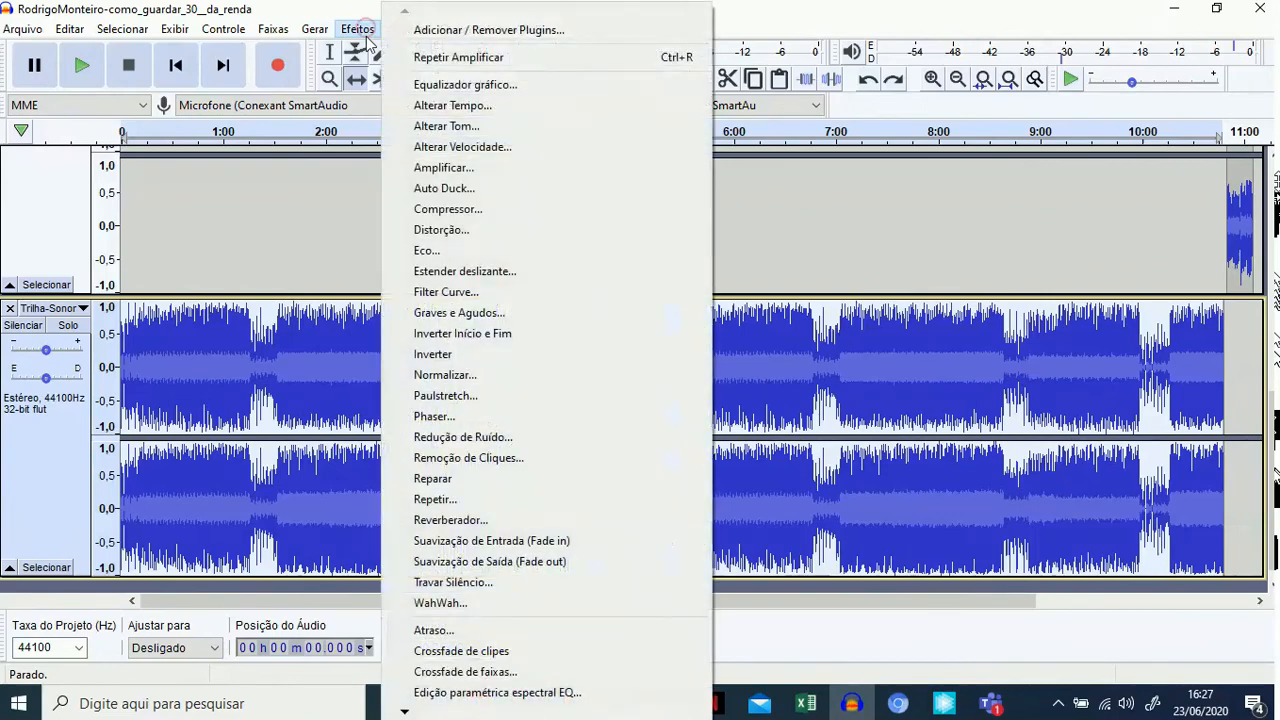
left_click(455, 167)
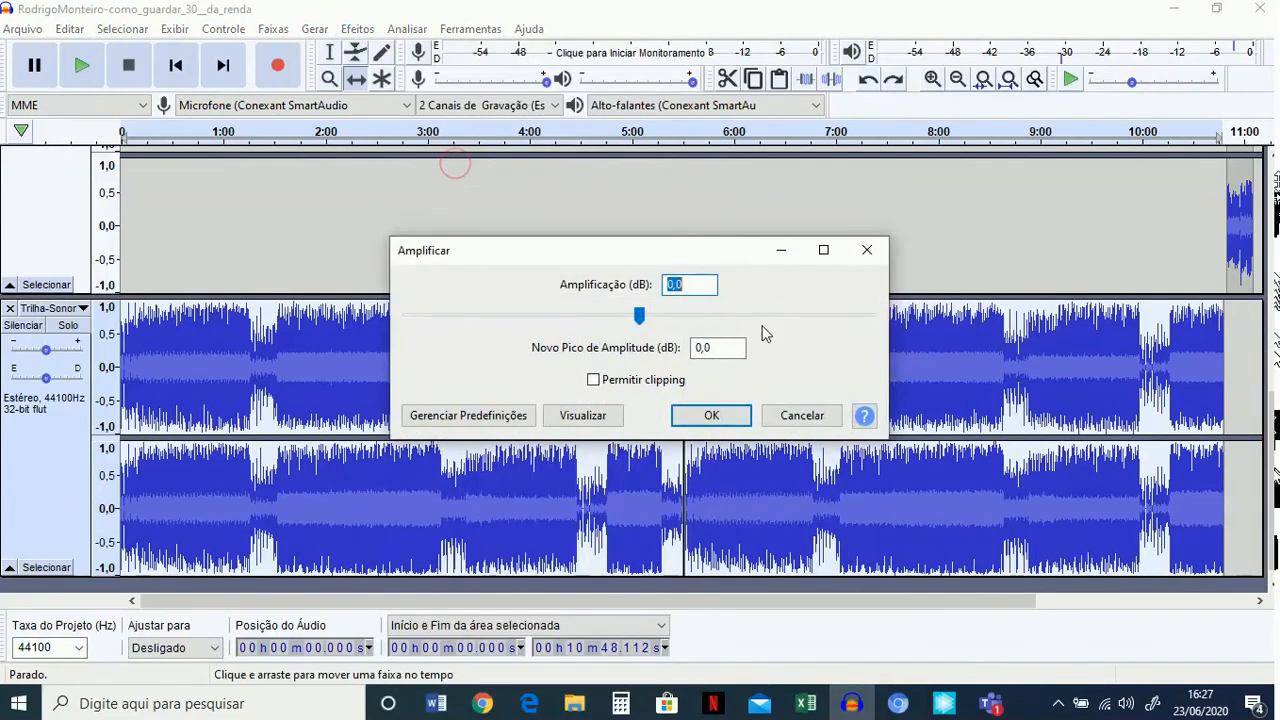
type("-")
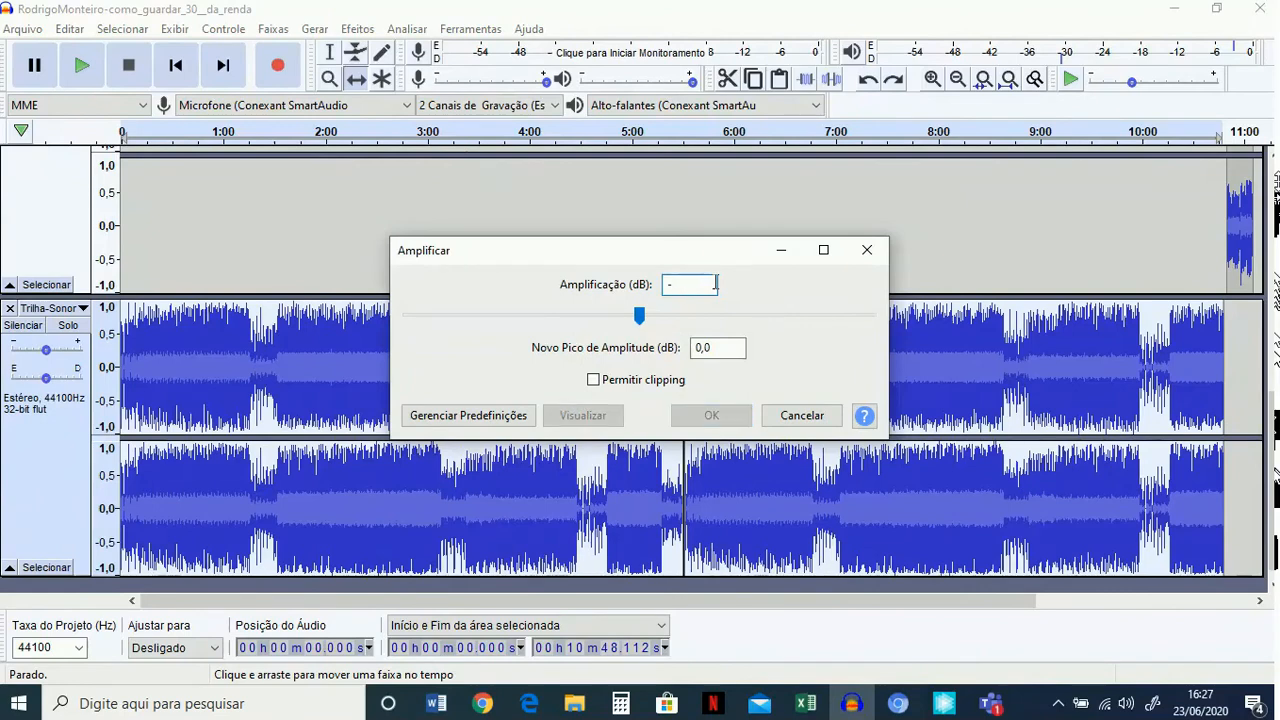
type("25")
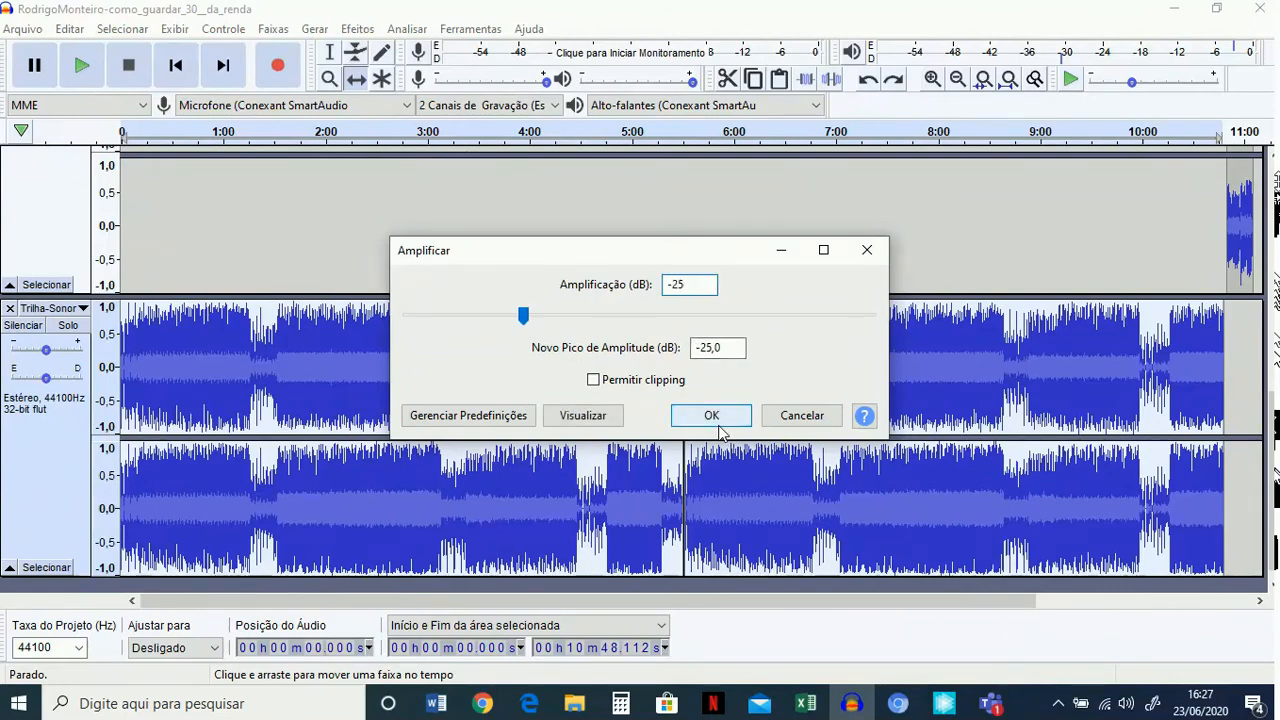
left_click(712, 416)
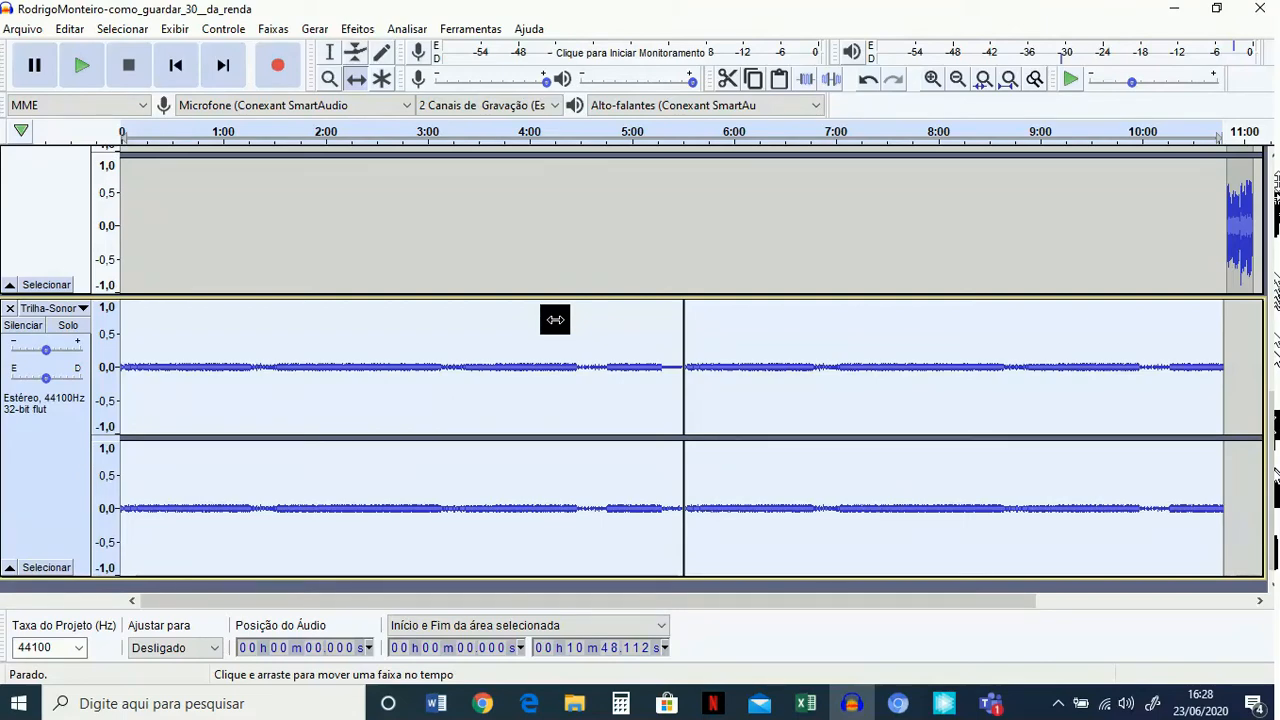
Save a lossless copy of the project in the "episódios em fase de edição 1" folder of "PodCast 2020", keeping the suggested name.
left_click(27, 31)
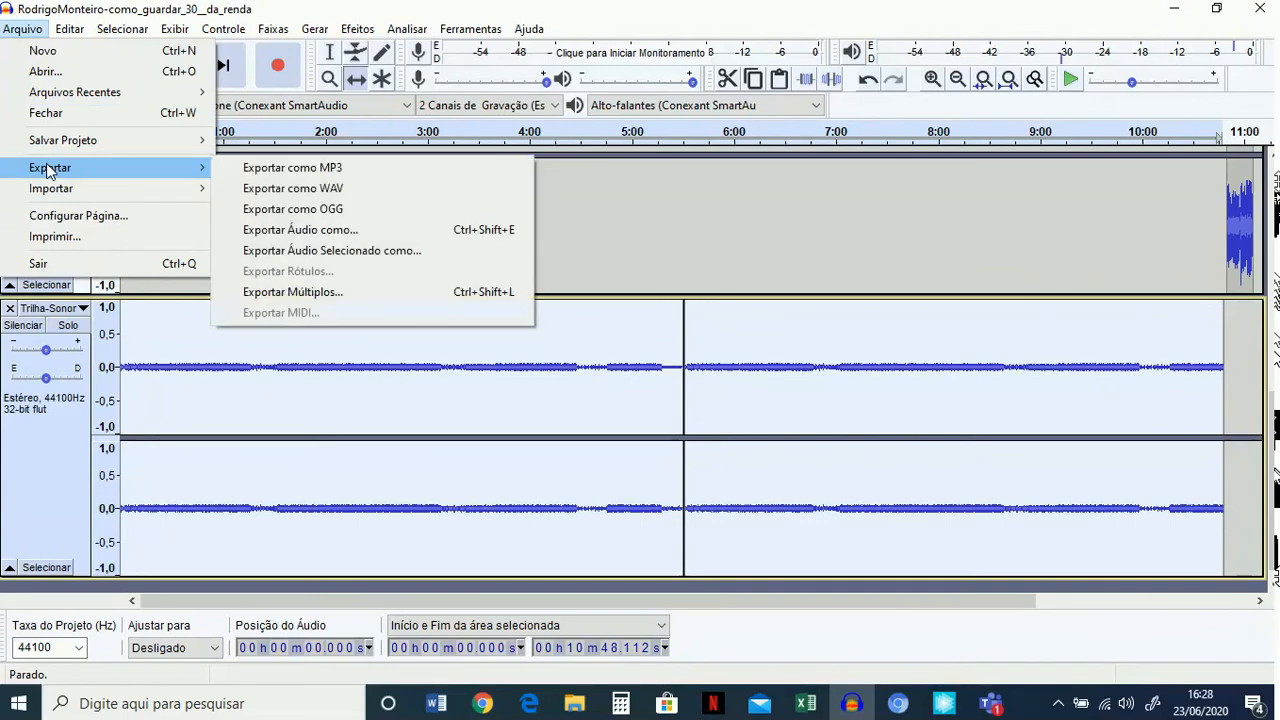
mouse_move(55, 147)
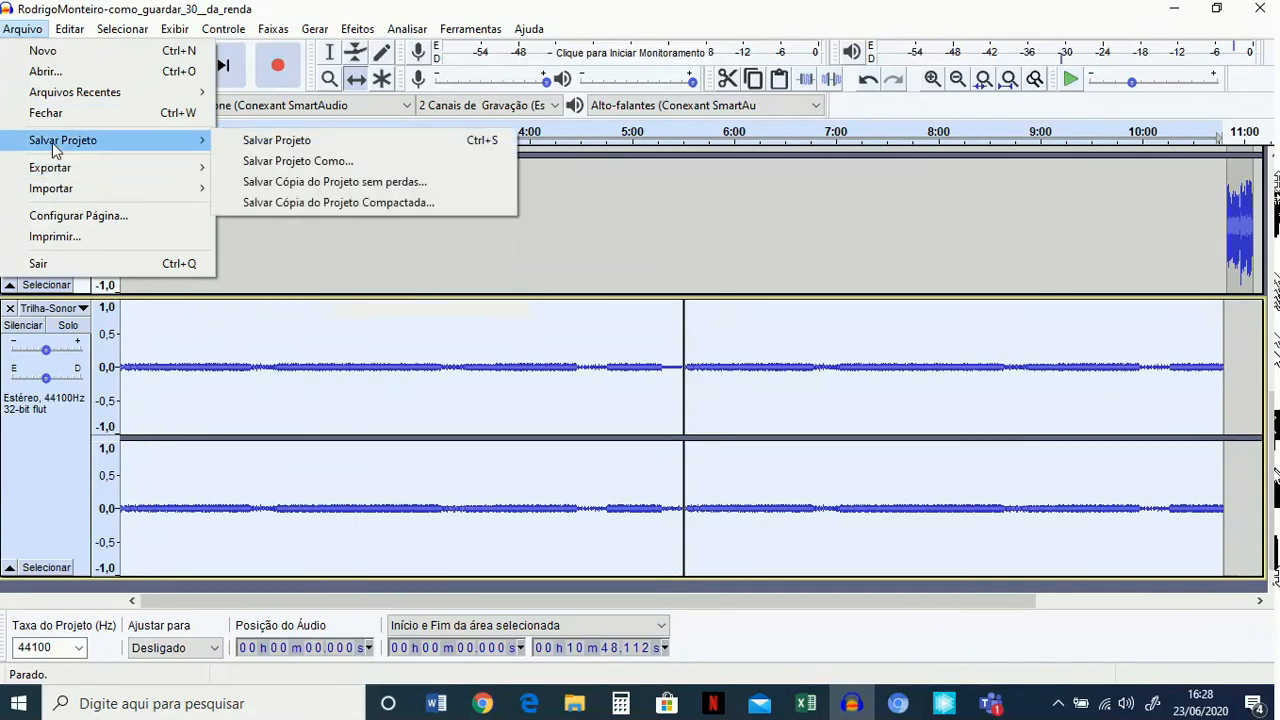
left_click(322, 188)
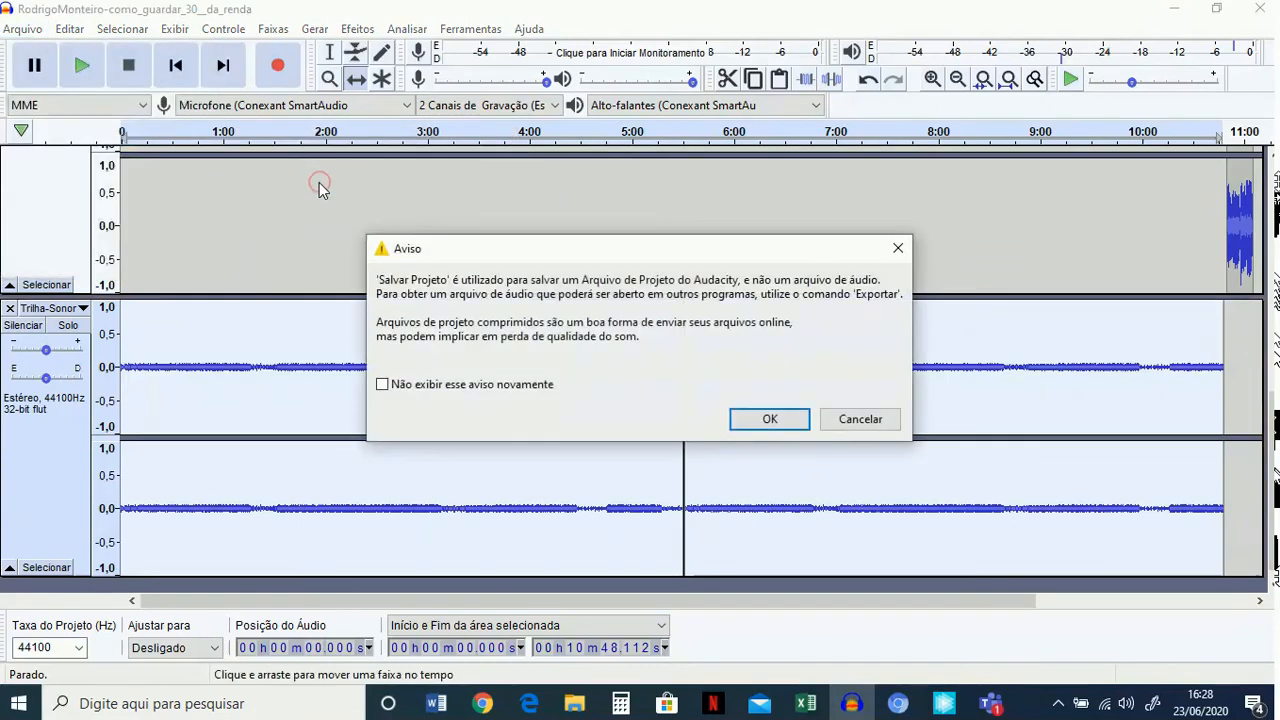
left_click(771, 419)
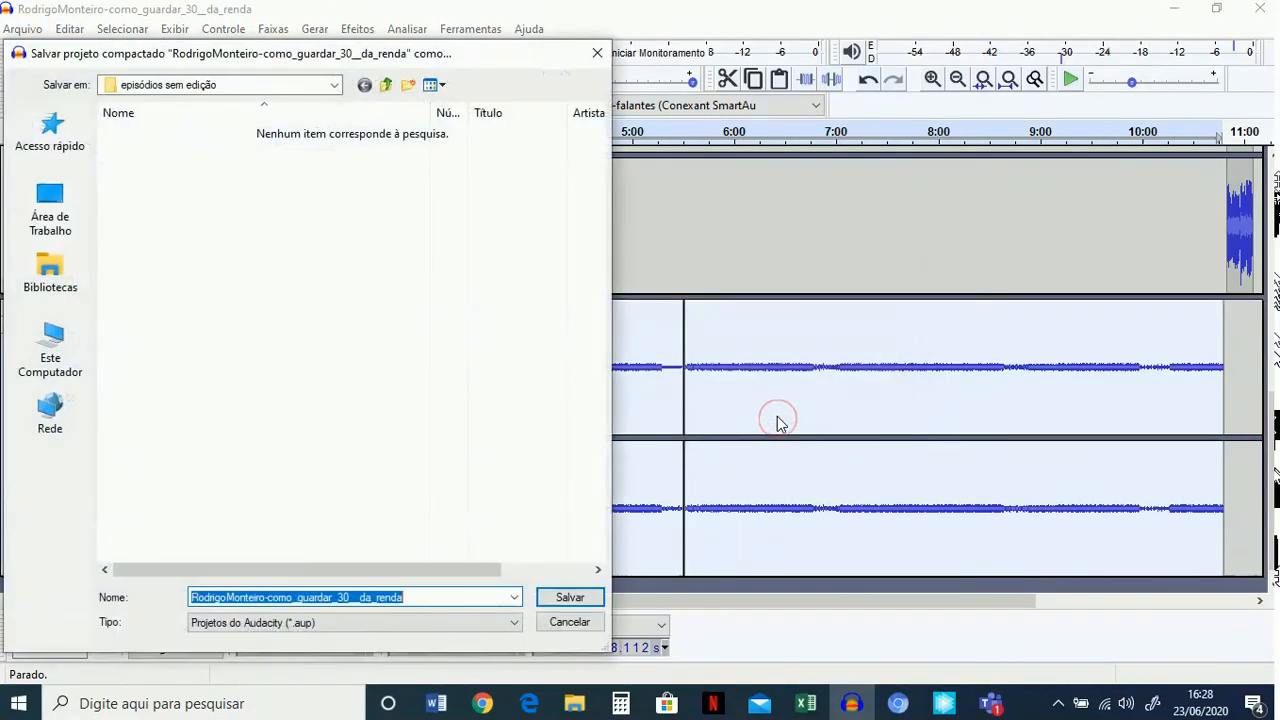
left_click(336, 86)
left_click(245, 284)
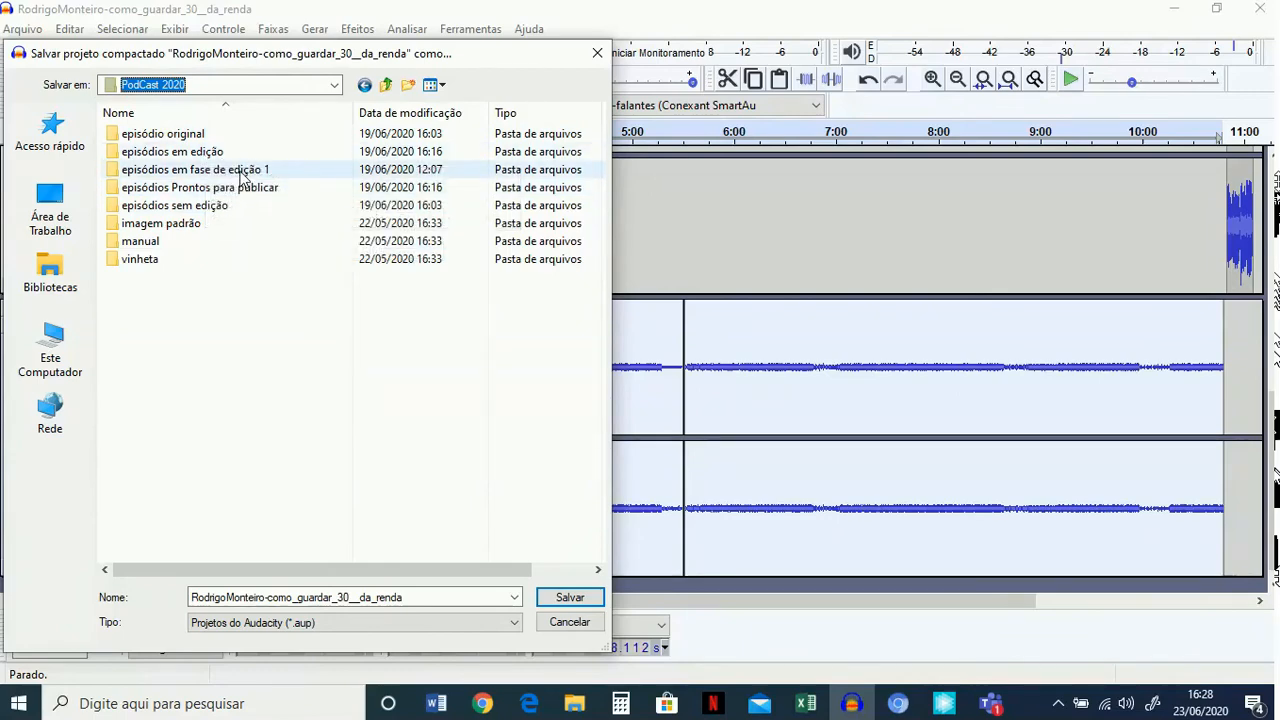
double_click(236, 172)
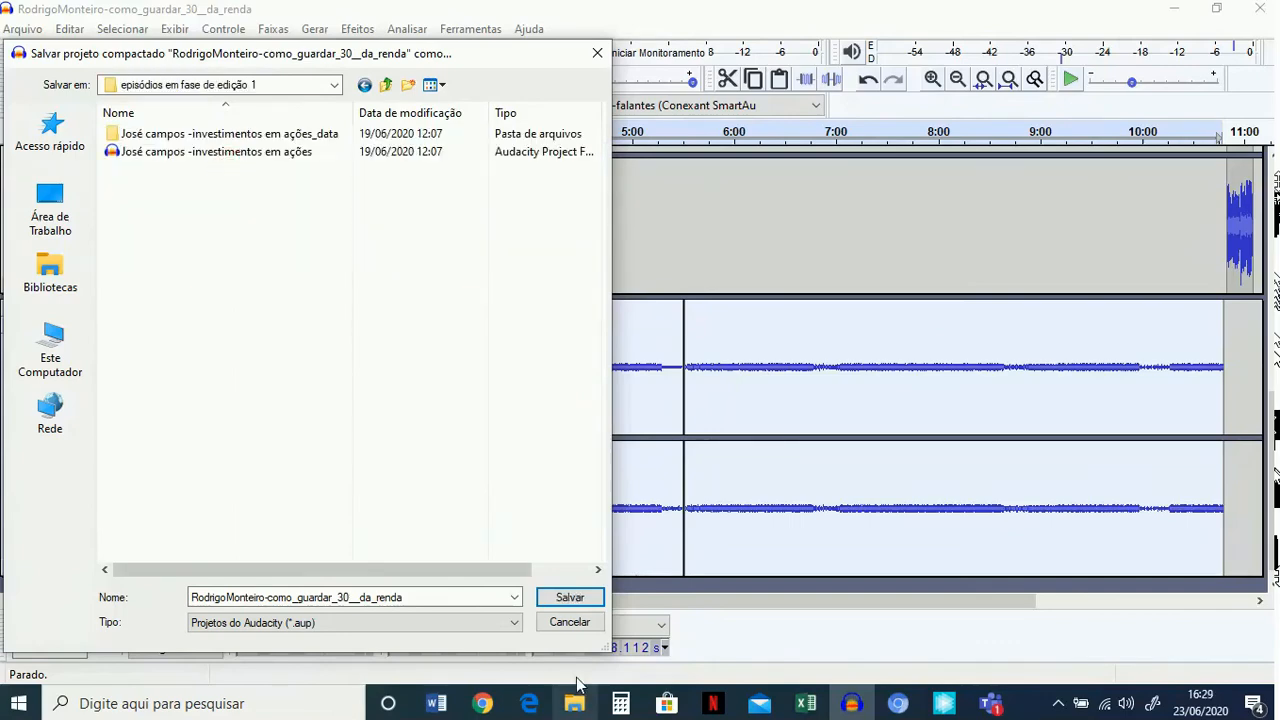
left_click(570, 598)
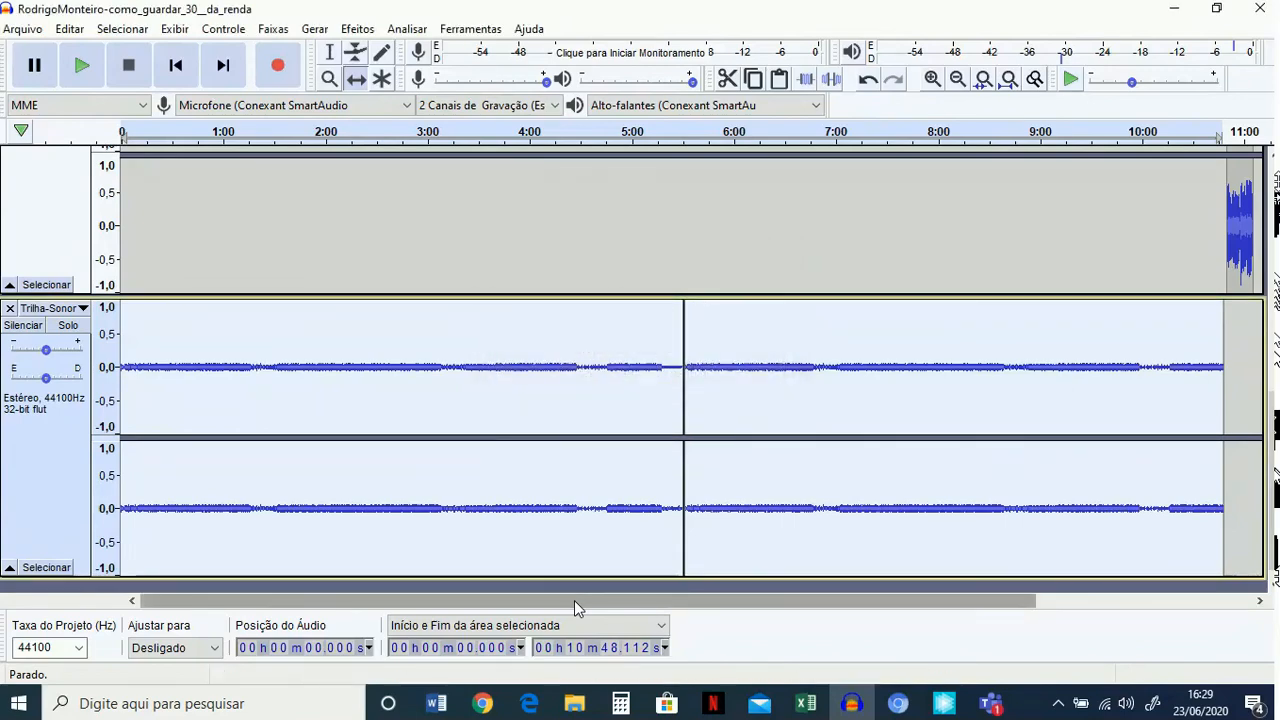
Export the mix as a 16-bit PCM WAV to the "episódios Prontos para publicar" folder, accepting the stereo mixdown and existing metadata.
left_click(33, 30)
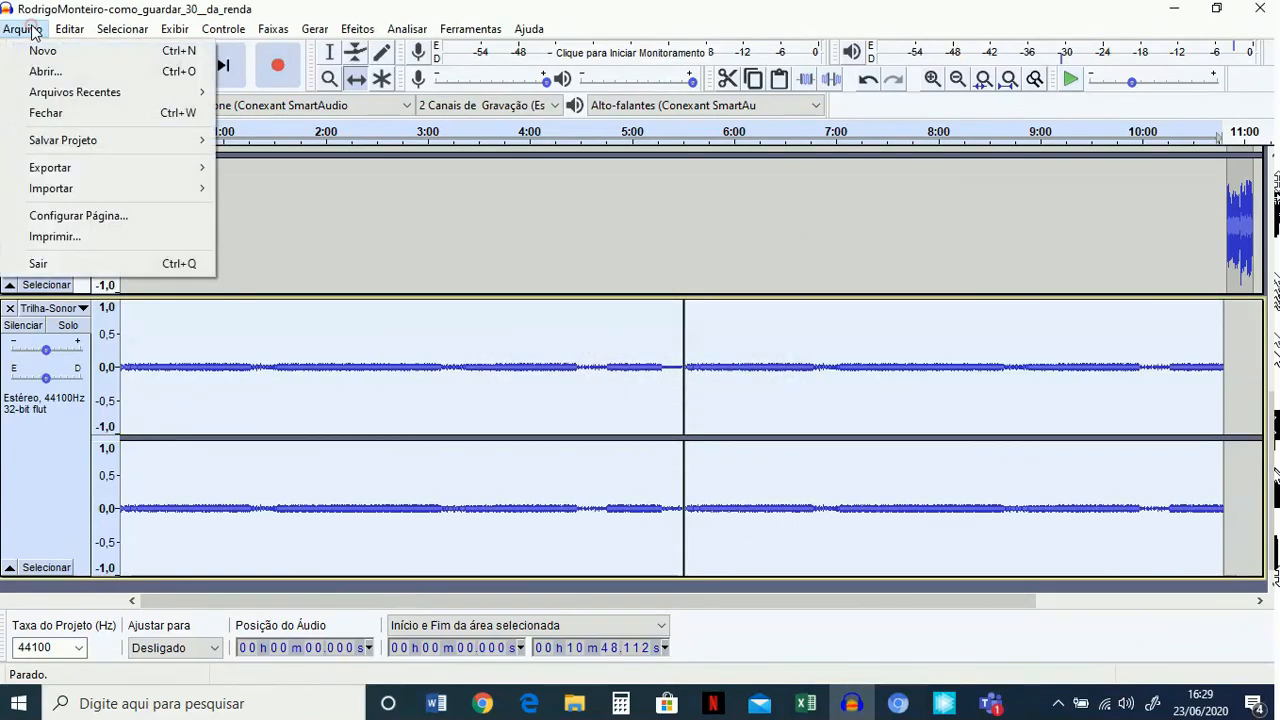
mouse_move(65, 170)
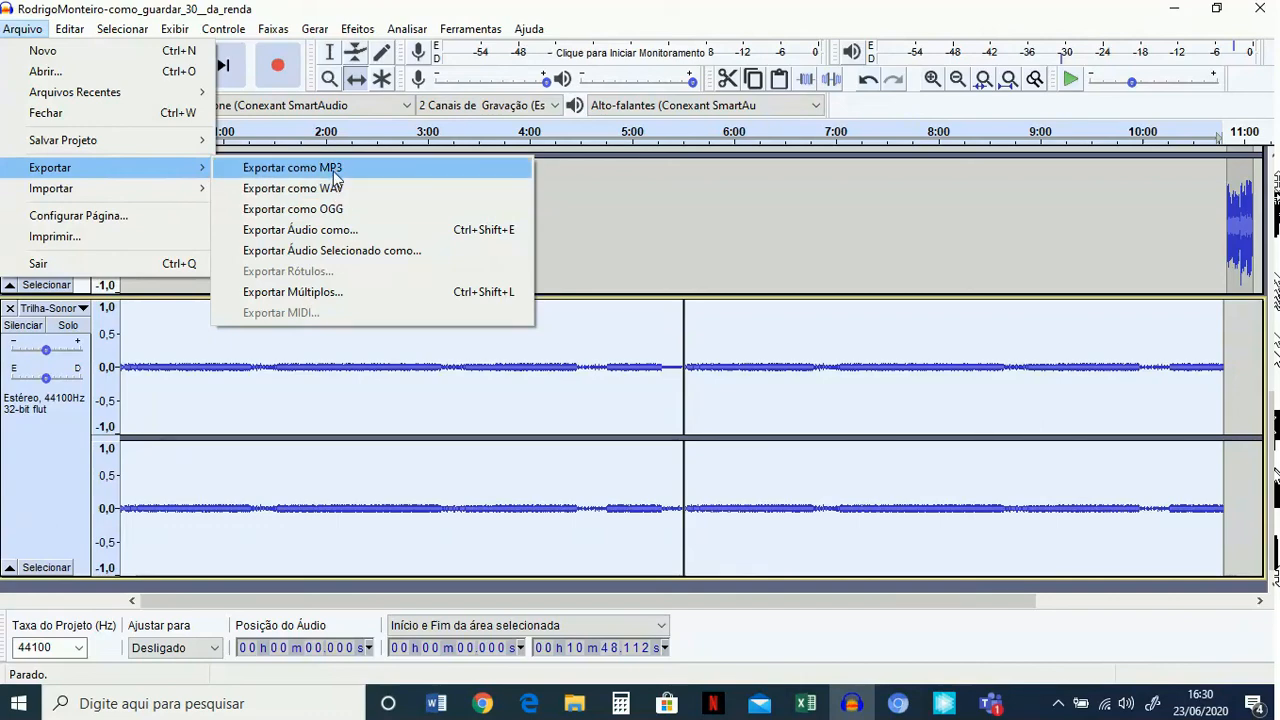
left_click(333, 189)
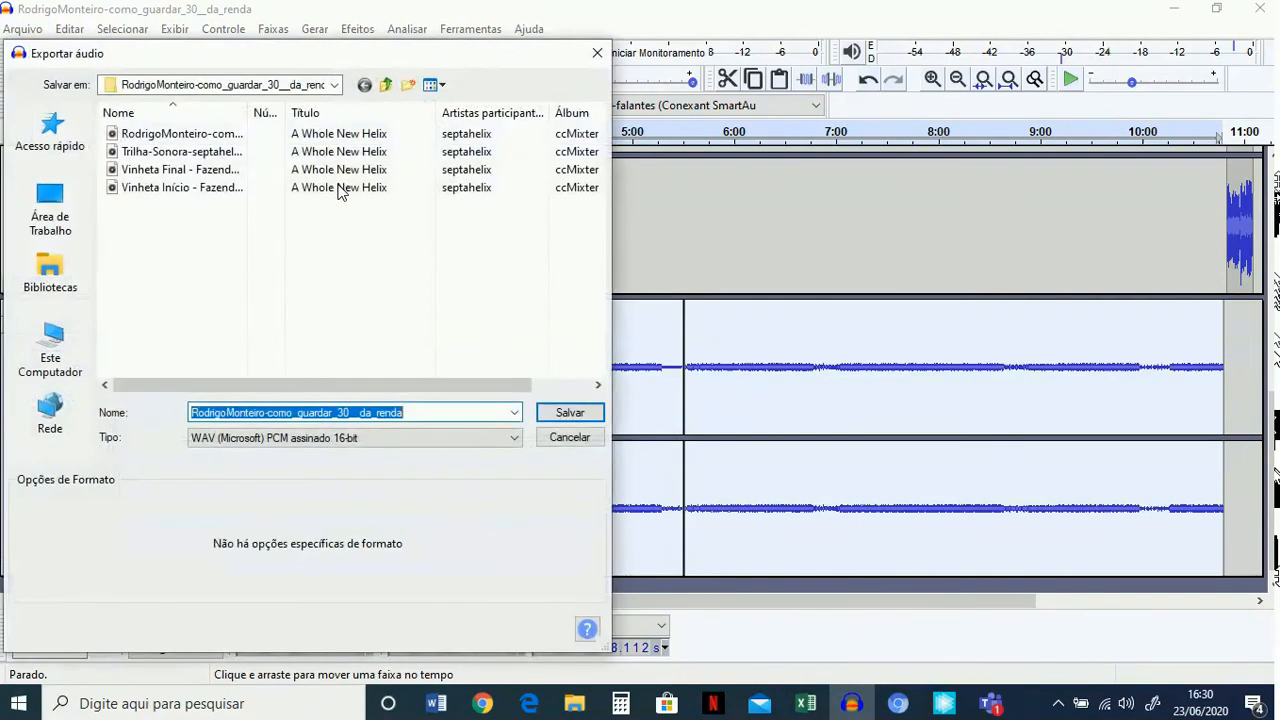
left_click(334, 84)
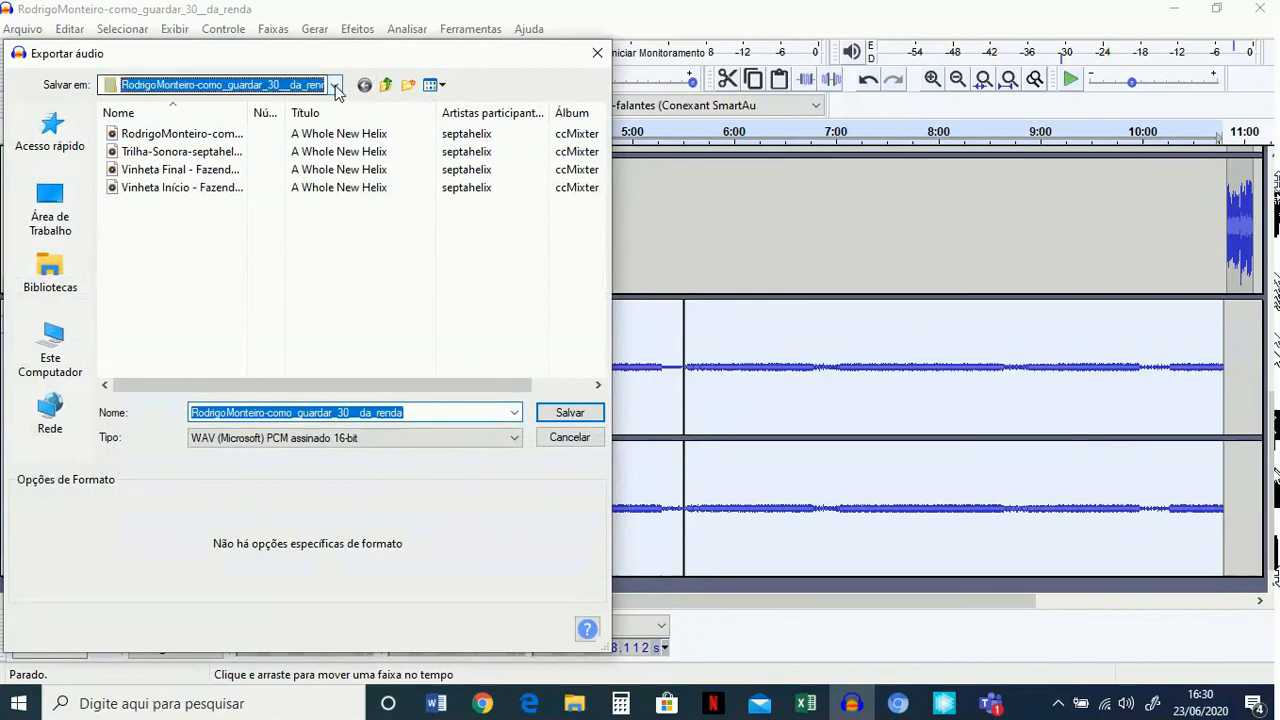
left_click(222, 288)
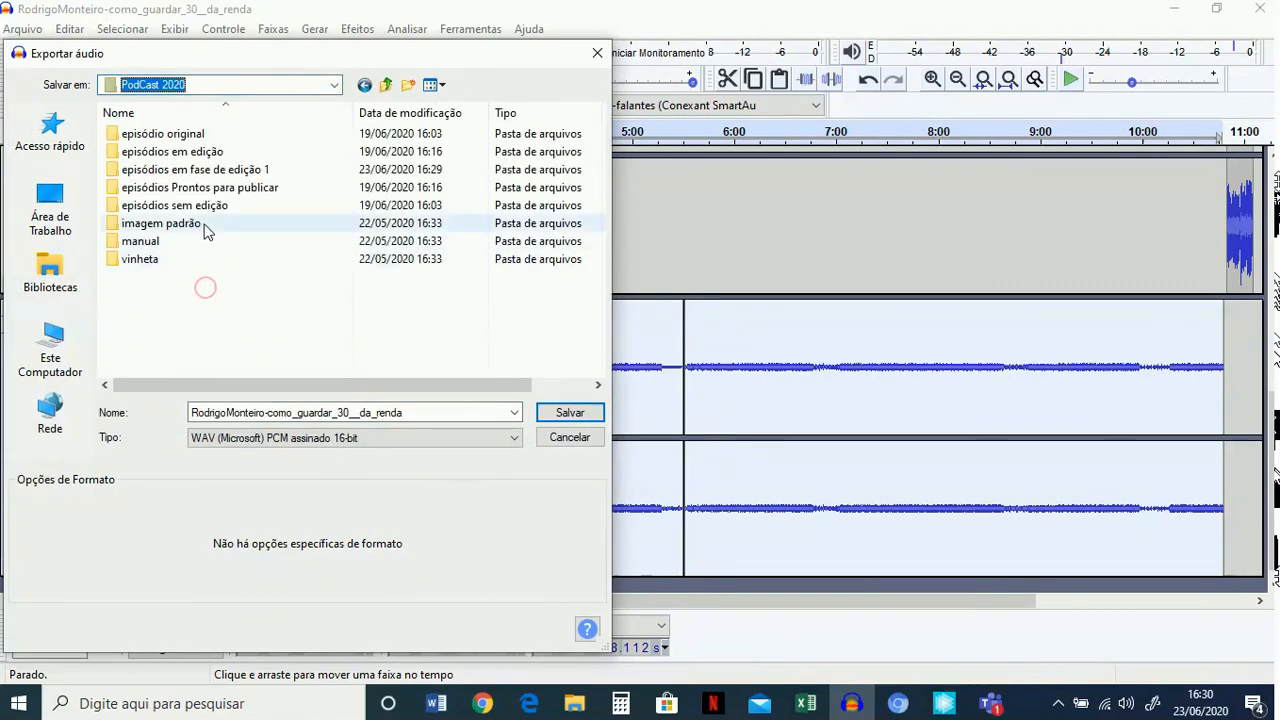
double_click(241, 190)
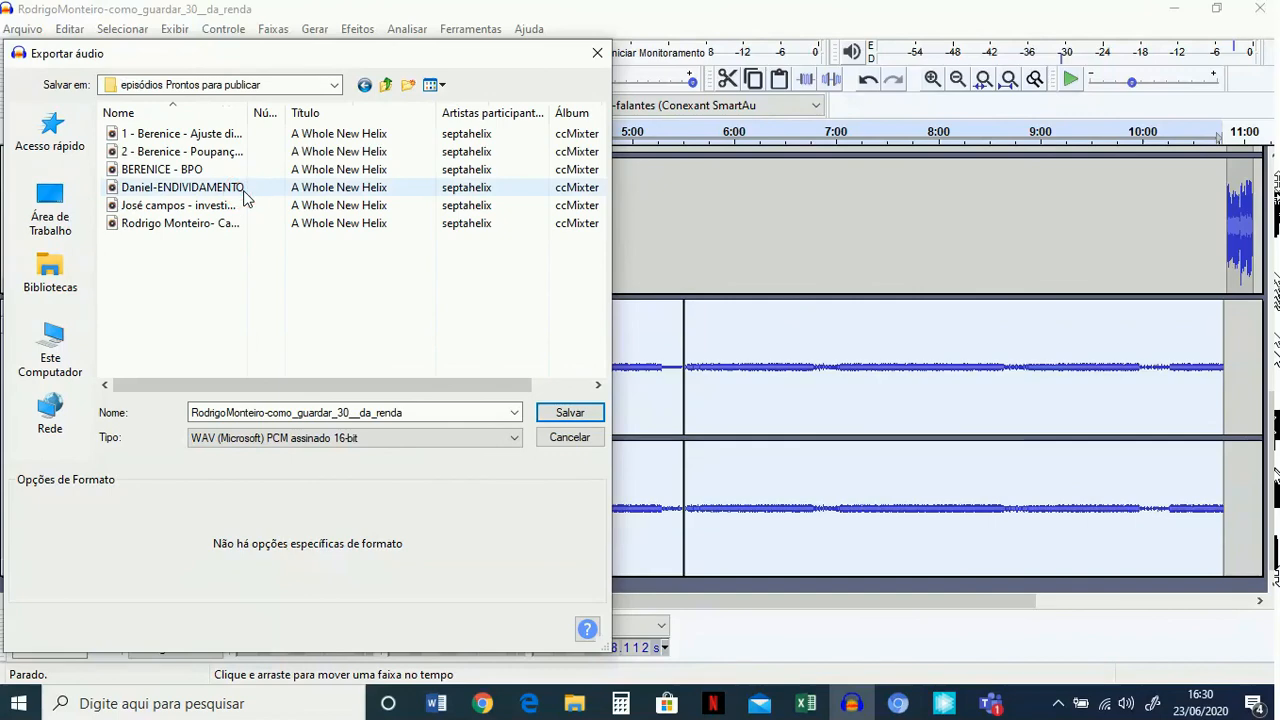
left_click(566, 412)
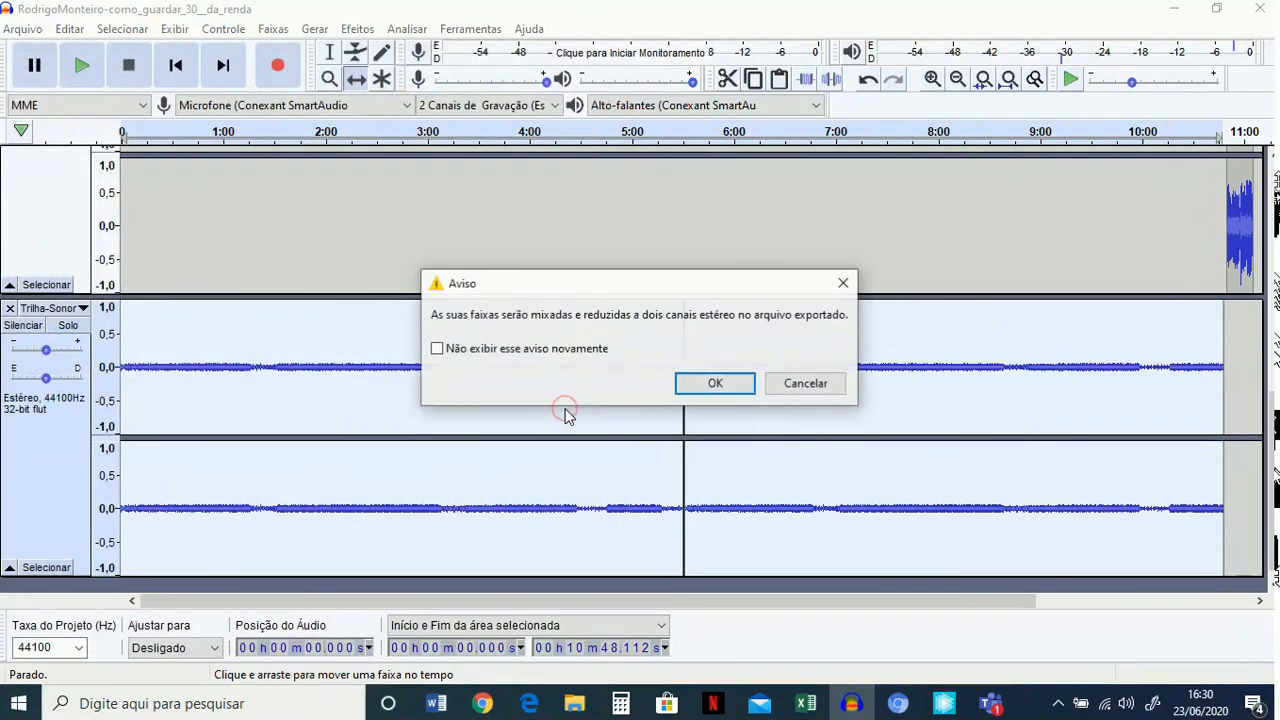
left_click(731, 385)
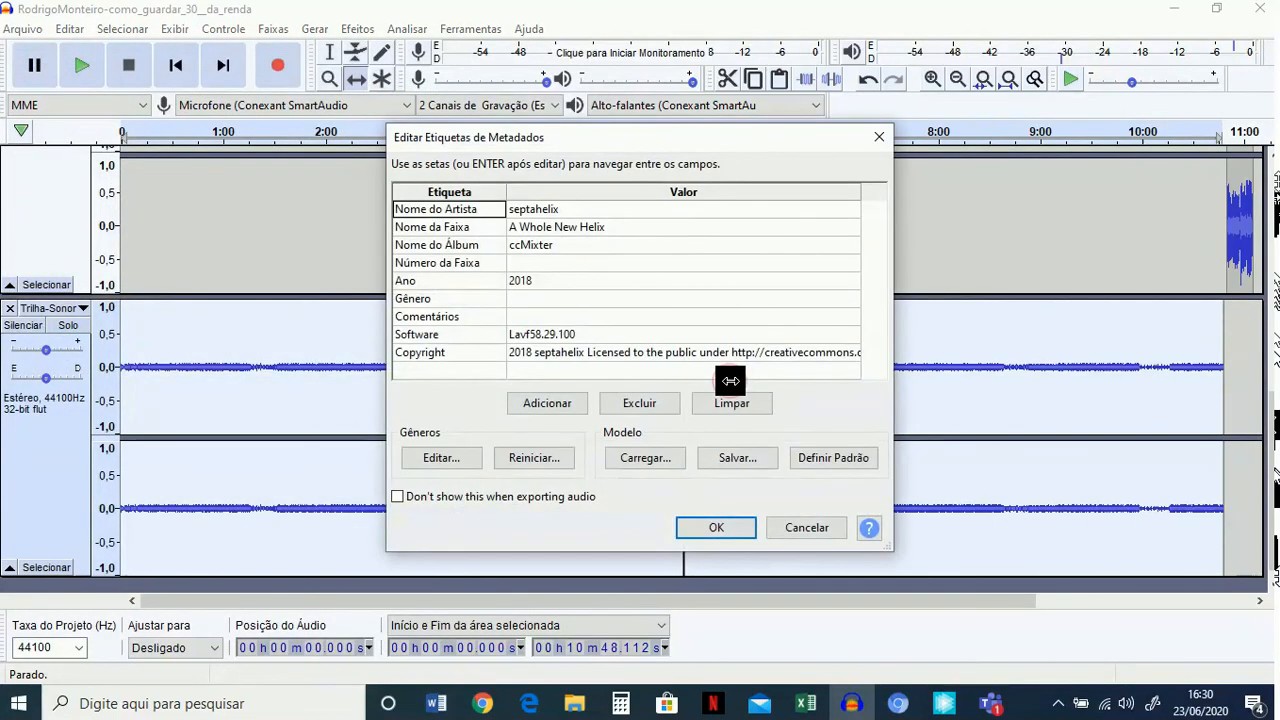
left_click(727, 527)
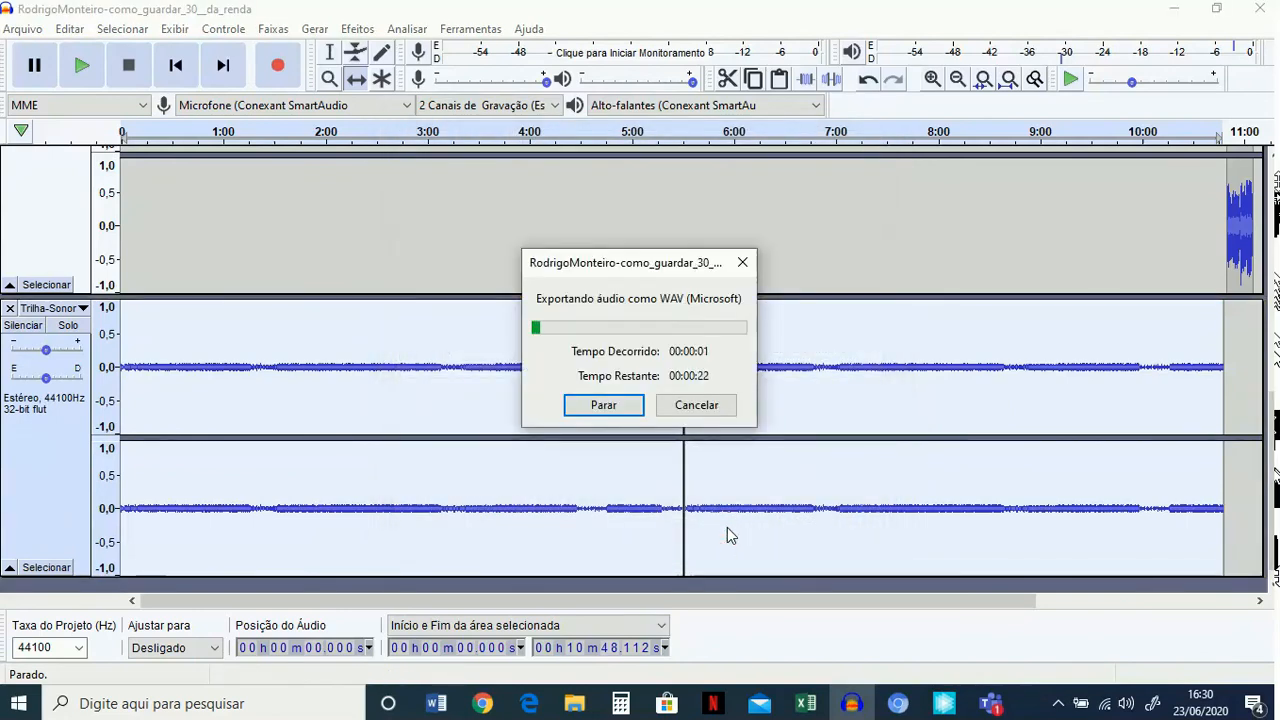